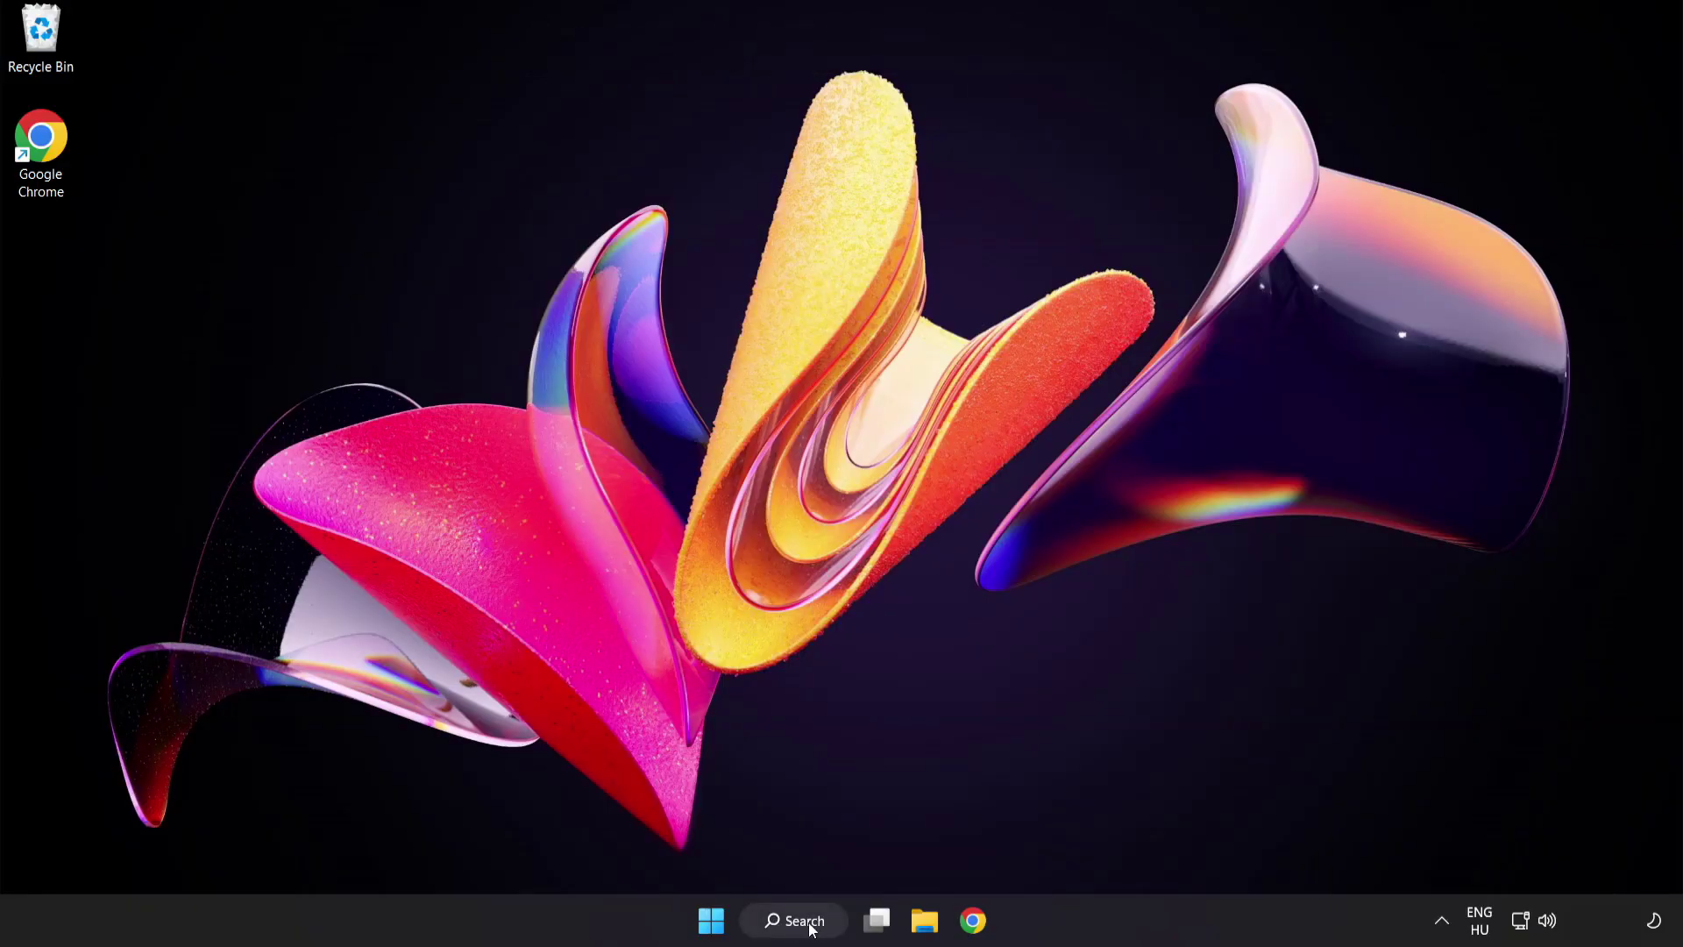
Search Windows for Device Manager so it appears as the best match
{"action": "left_click", "coordinate": [802, 922]}
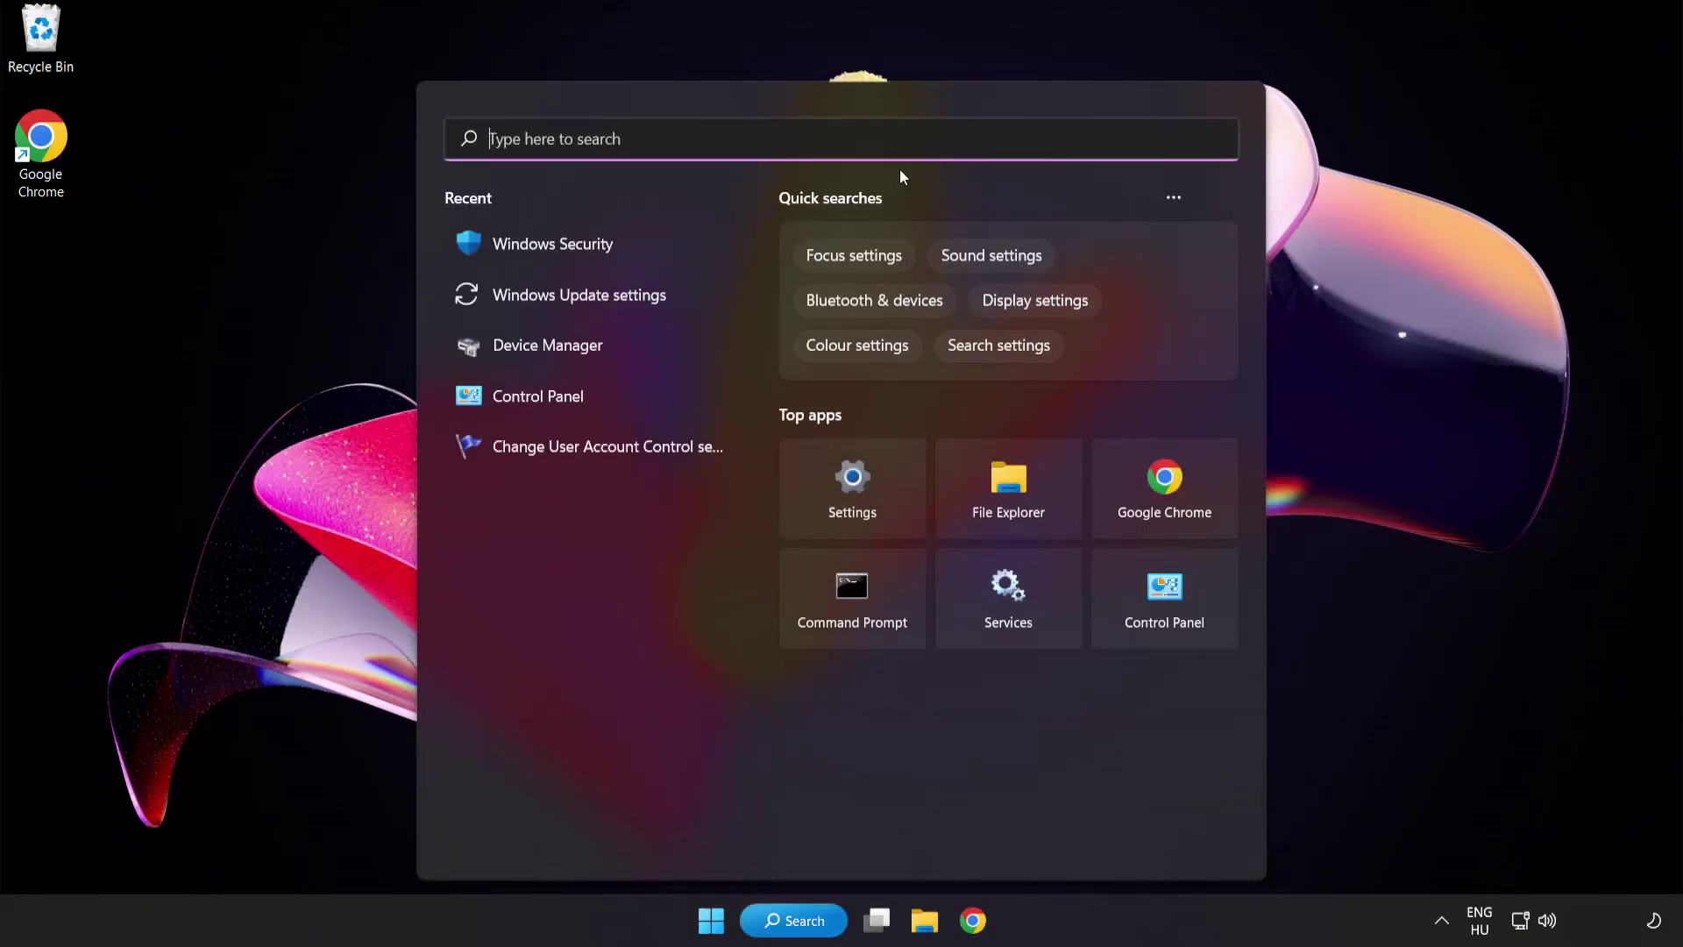
{"action": "type", "text": "devic"}
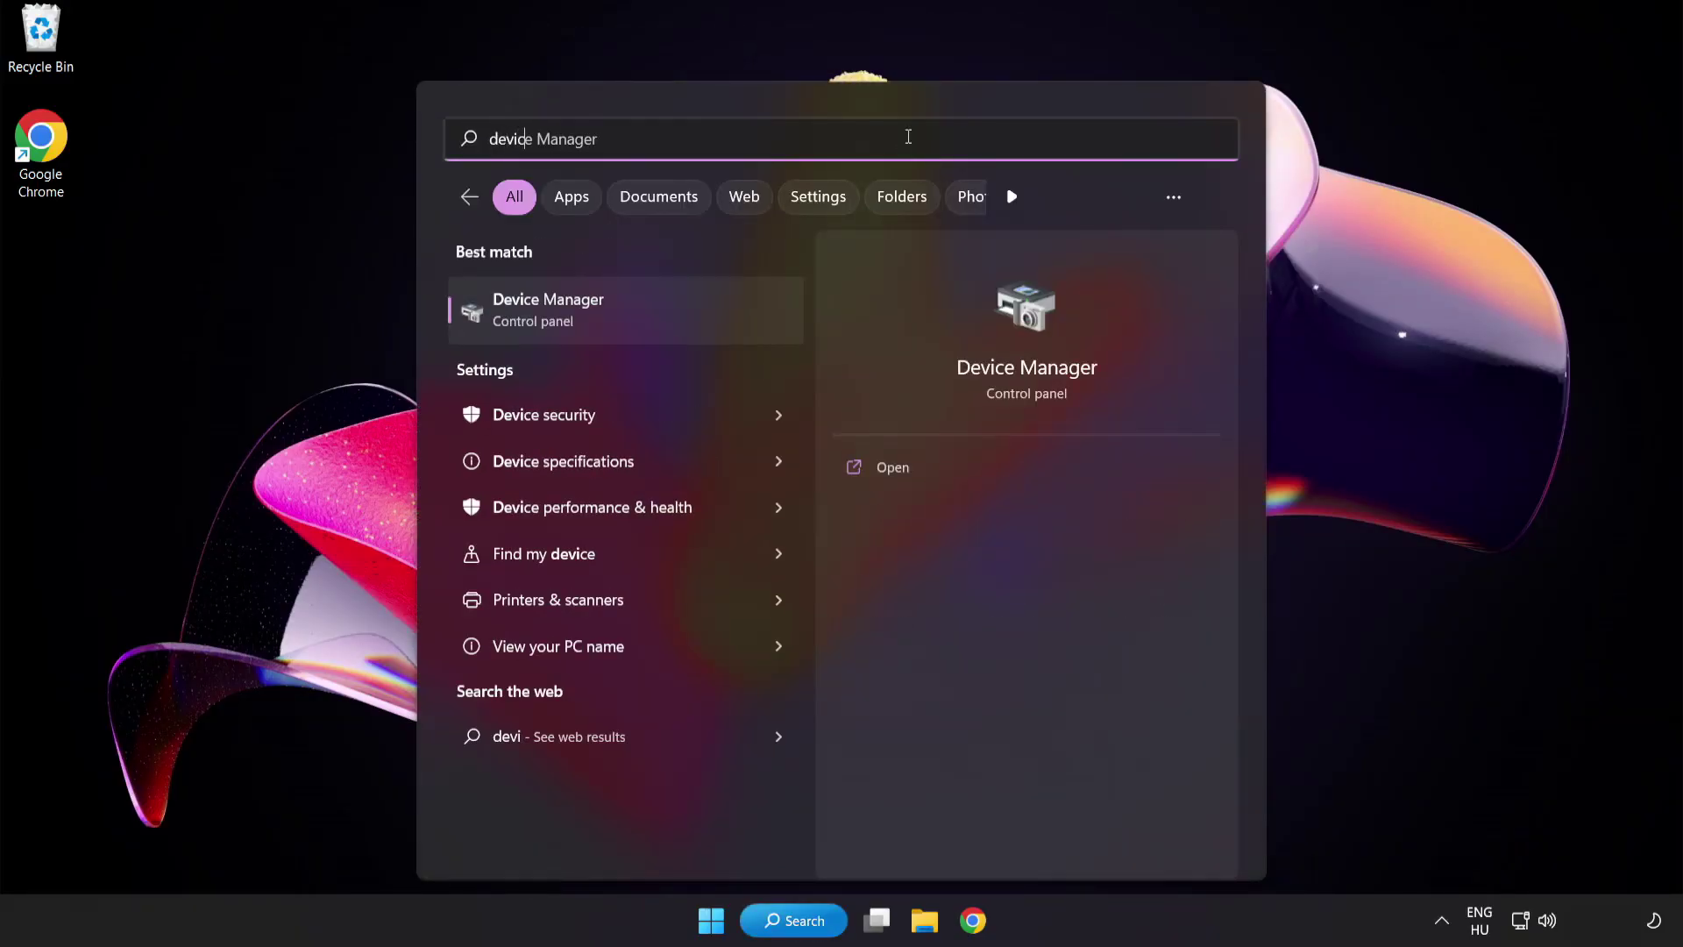
{"action": "type", "text": "e manager"}
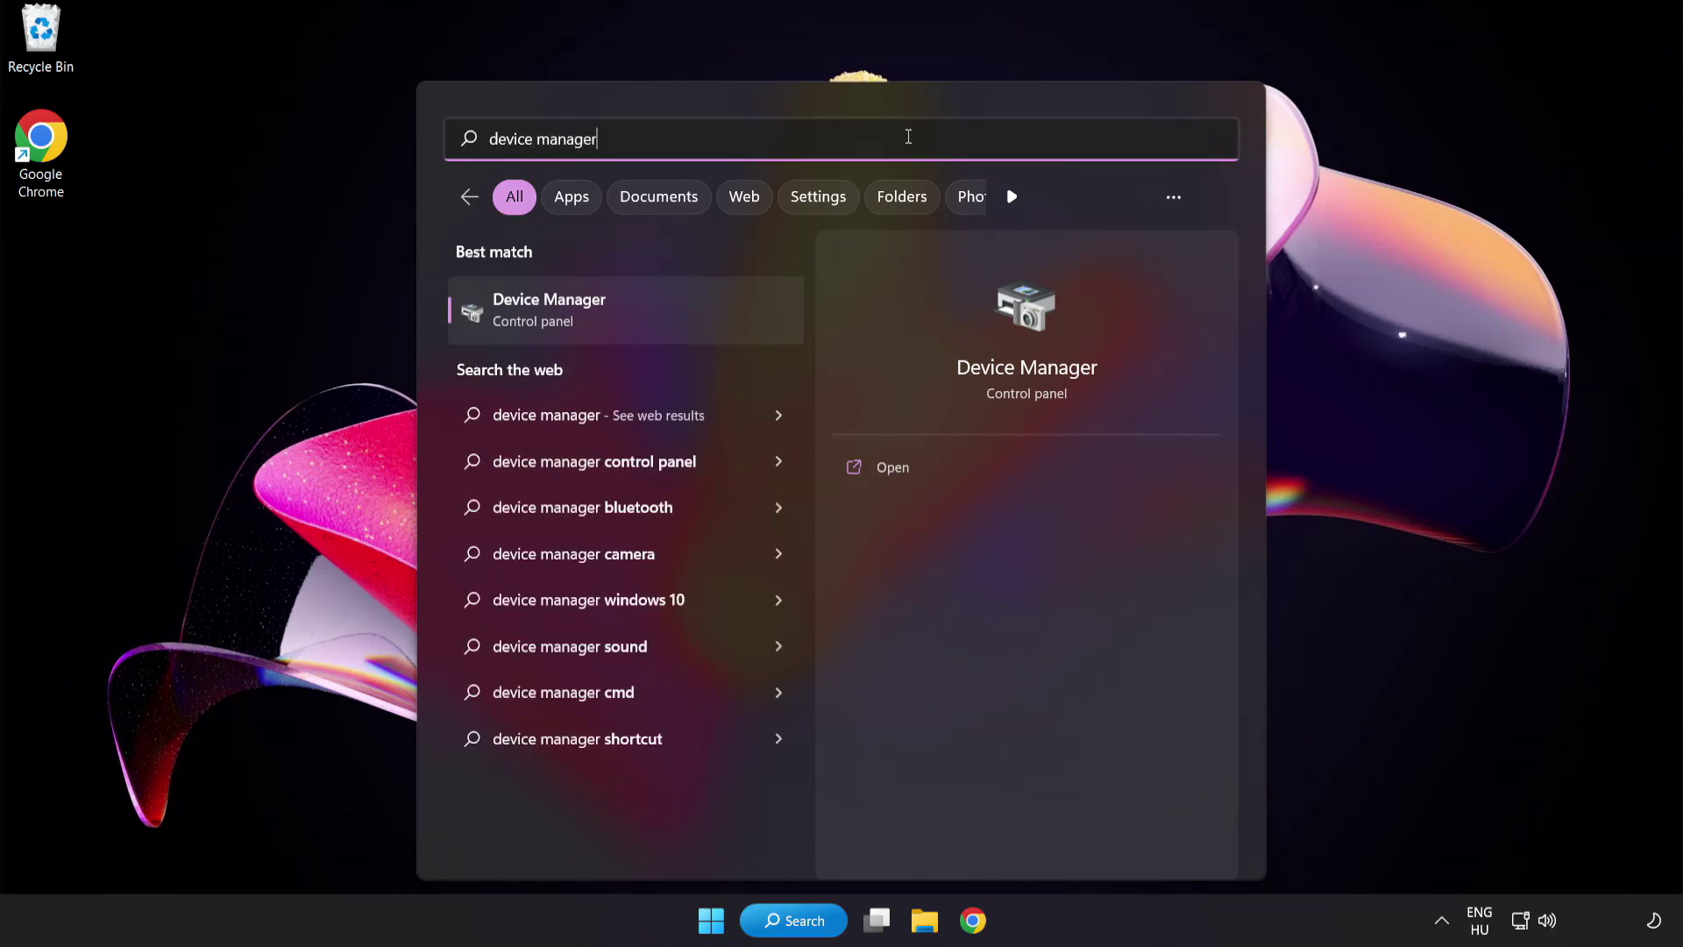
Launch Device Manager, expand Display adapters and bring up actions for the VMware SVGA 3D adapter
{"action": "left_click", "coordinate": [672, 315]}
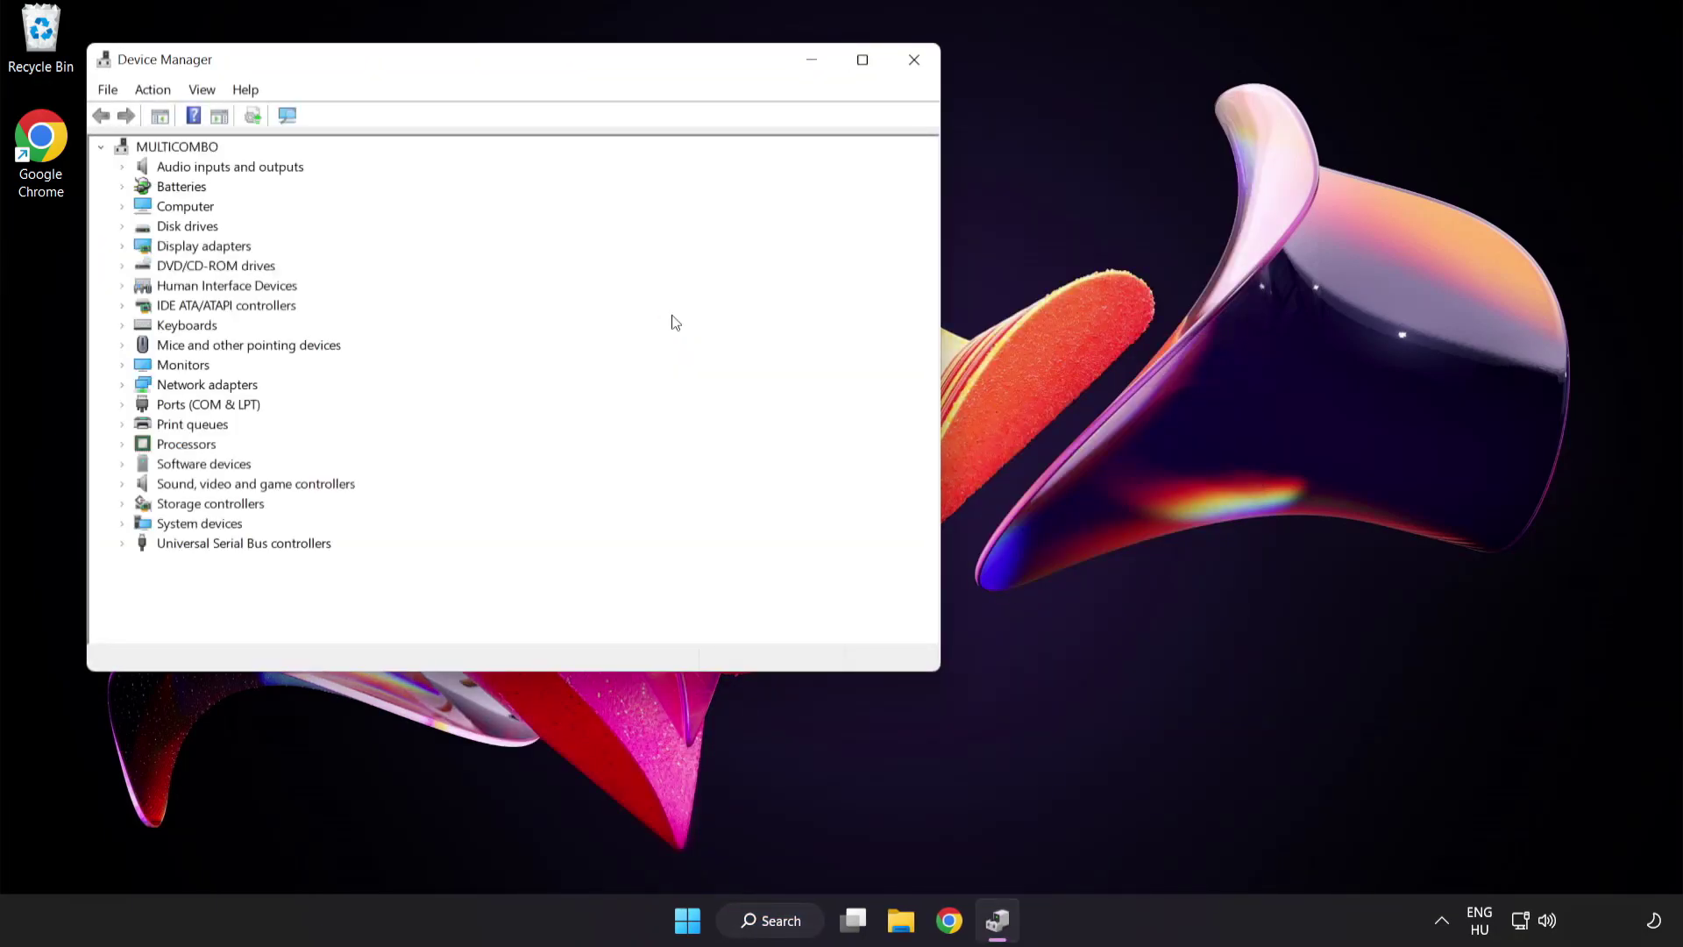
{"action": "left_click_drag", "start_coordinate": [542, 63], "coordinate": [823, 175]}
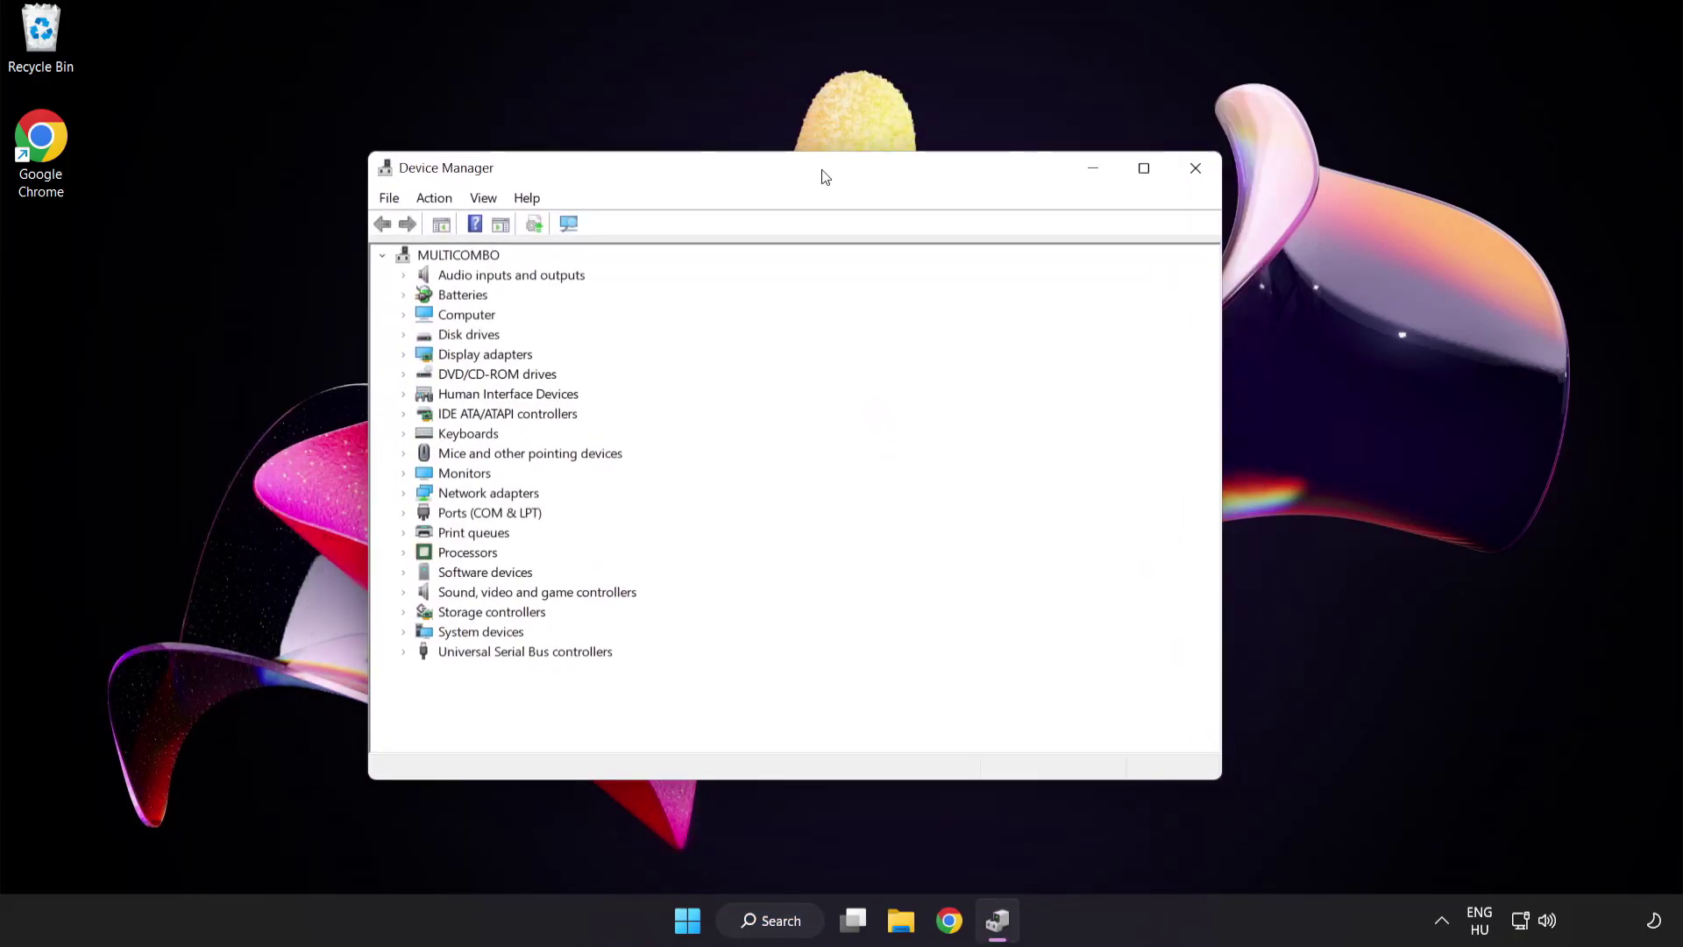
{"action": "left_click", "coordinate": [481, 366]}
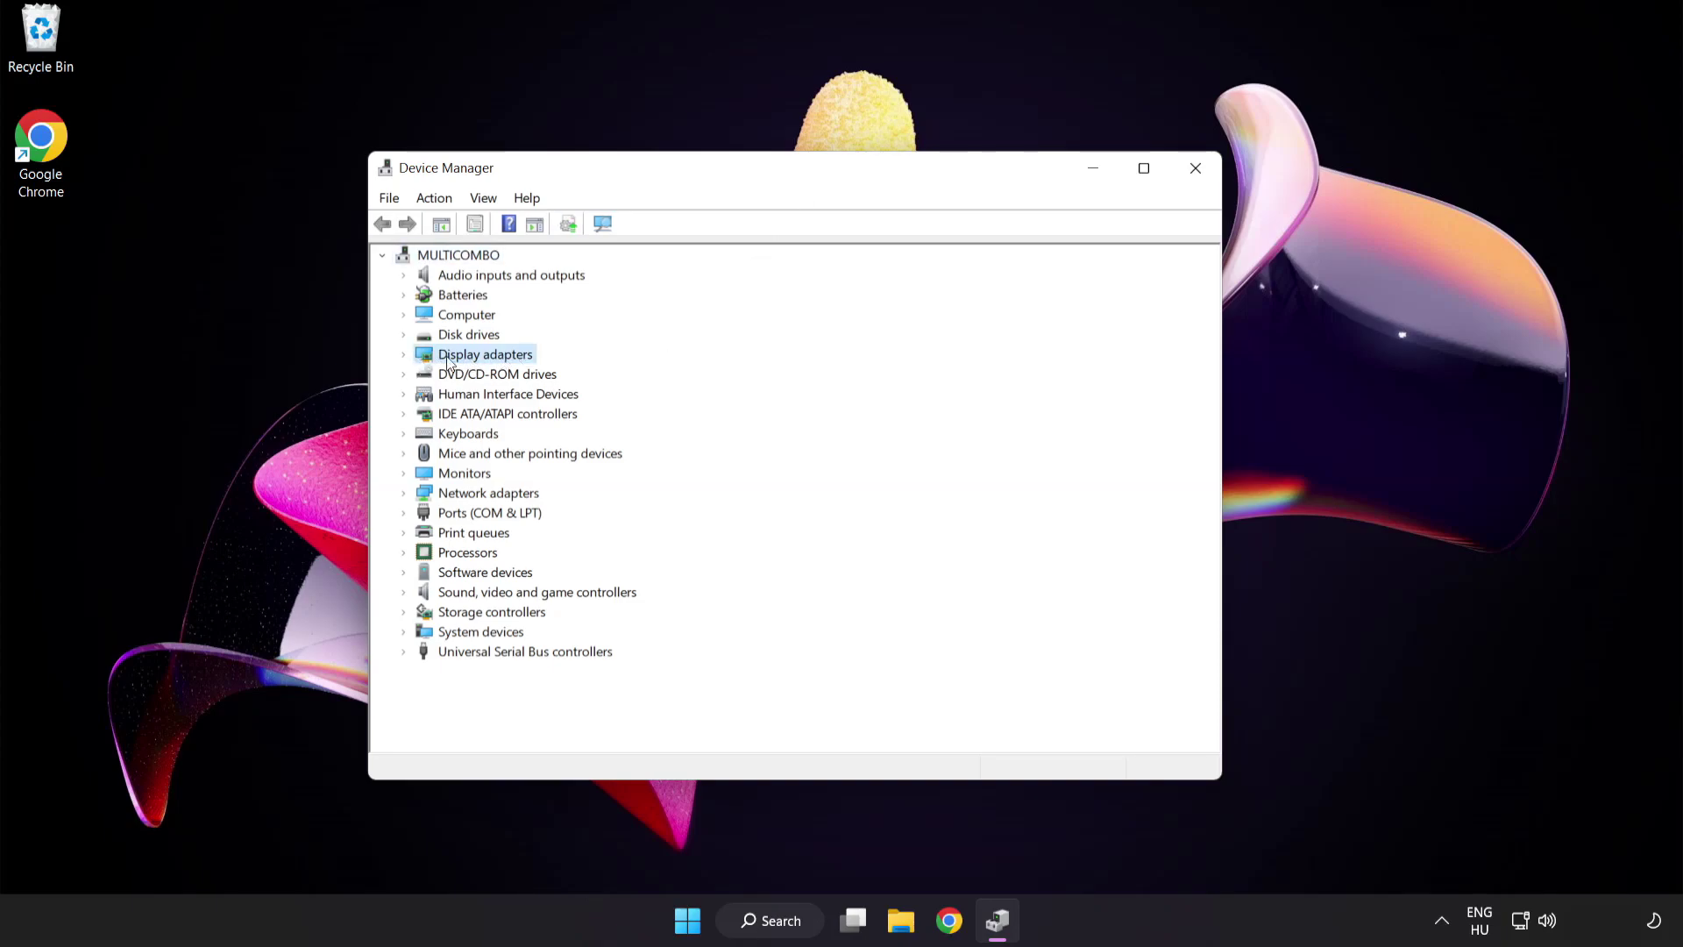
{"action": "left_click", "coordinate": [406, 358]}
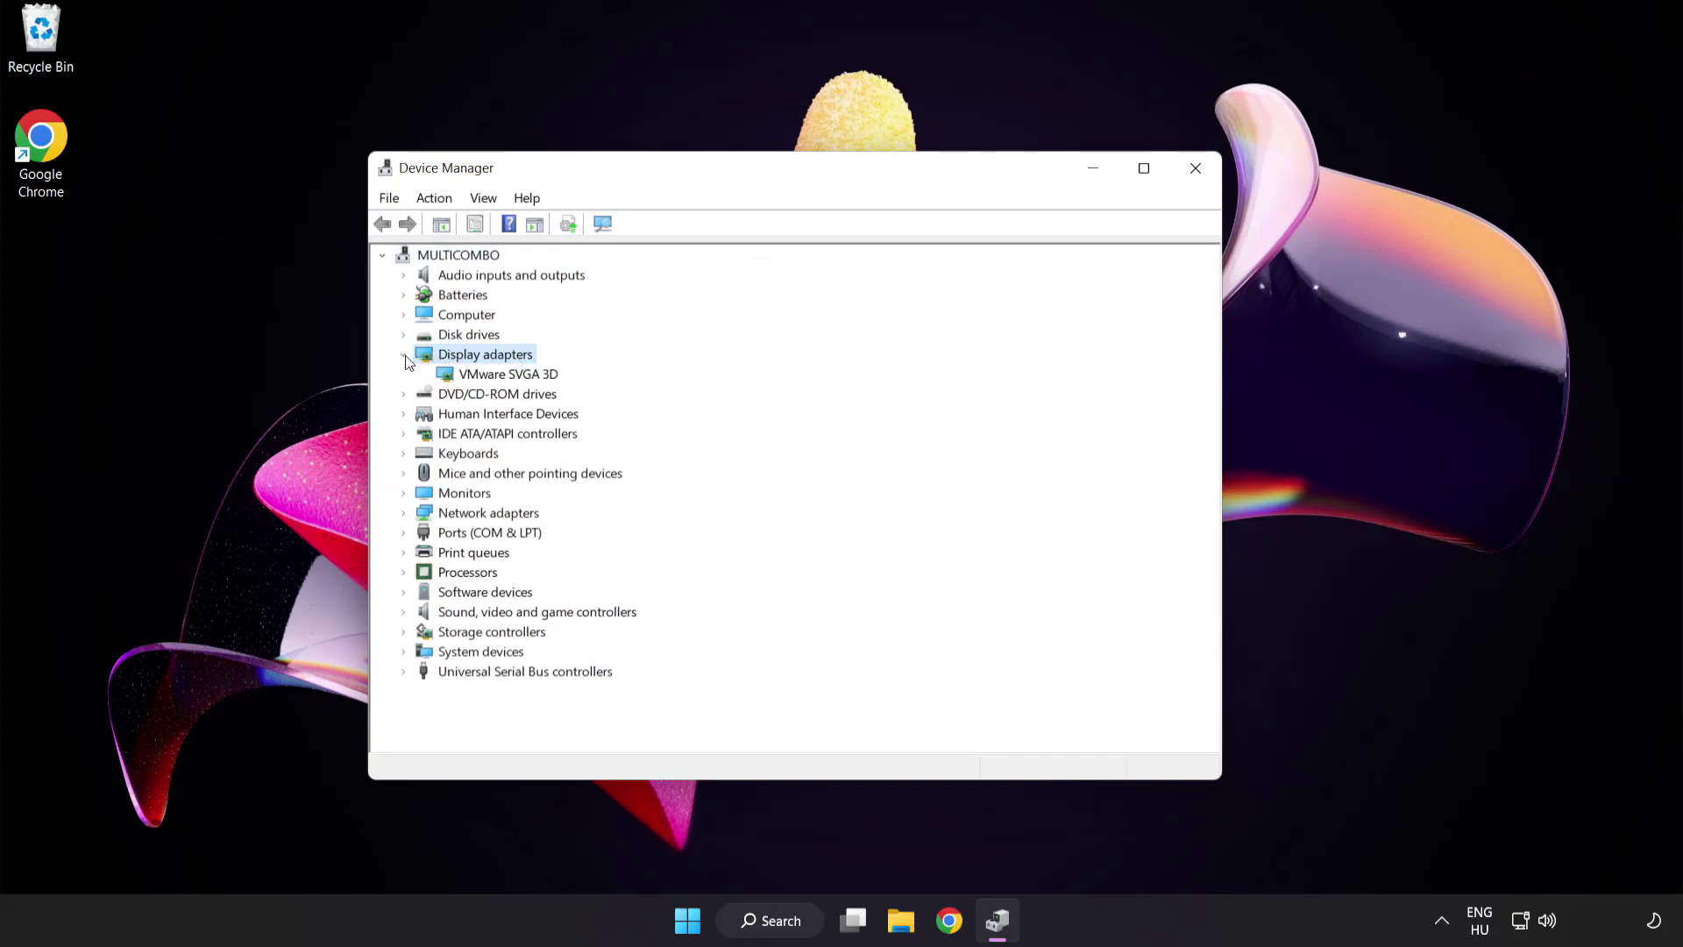
{"action": "left_click", "coordinate": [476, 375]}
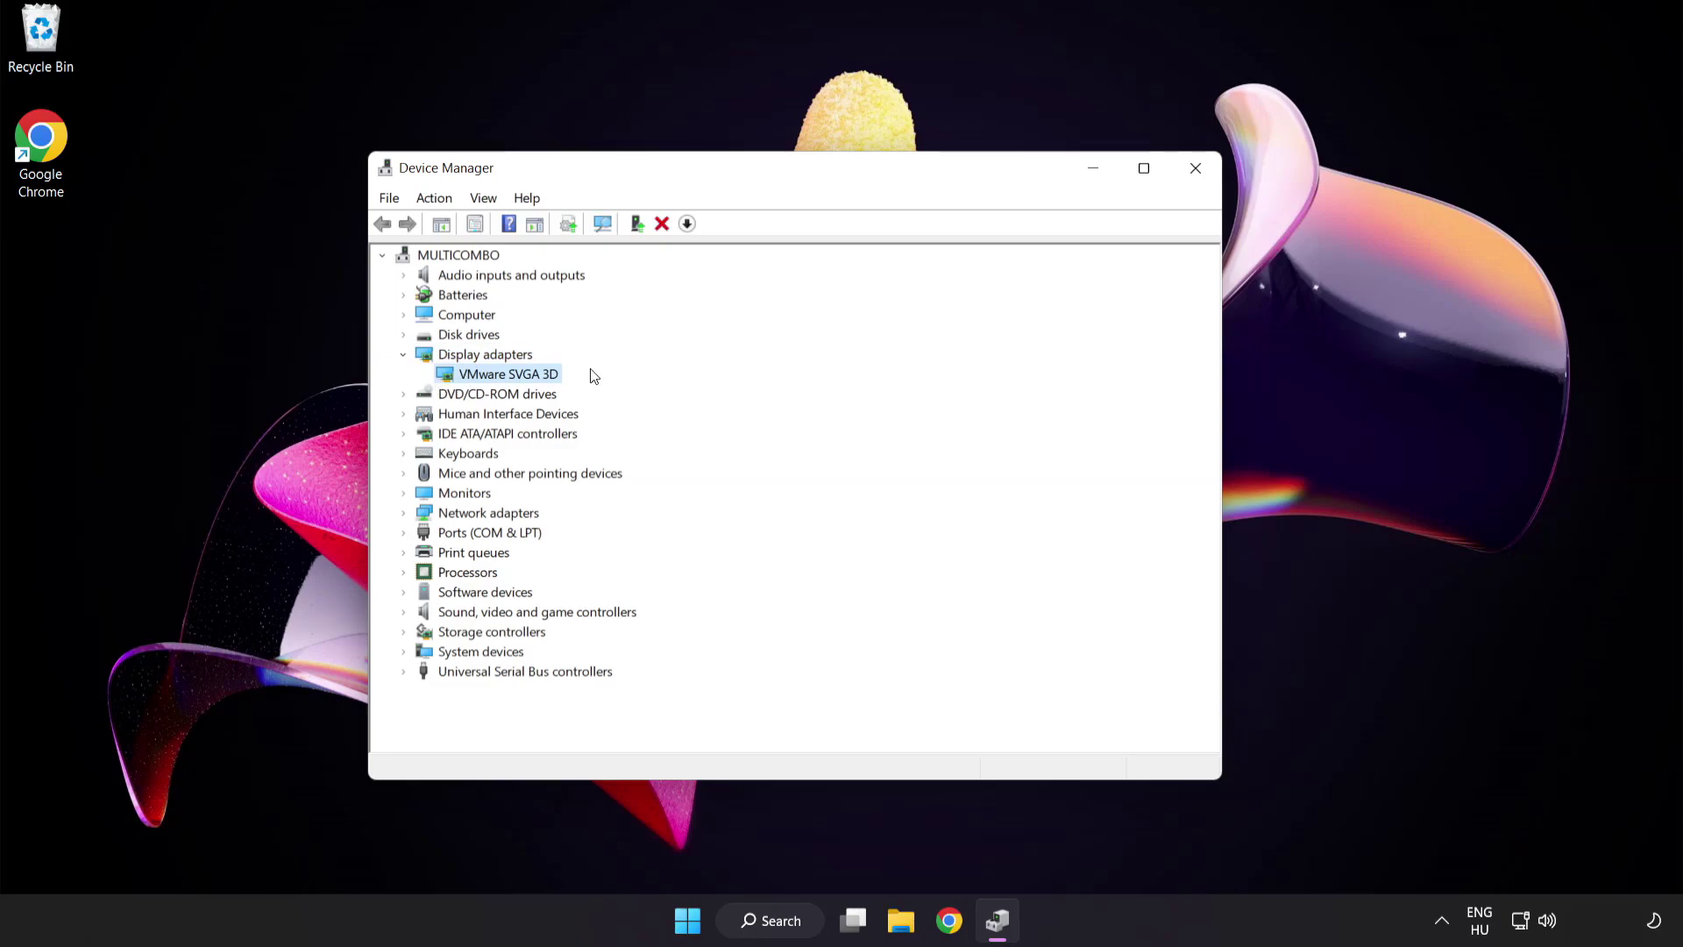
{"action": "right_click", "coordinate": [495, 374]}
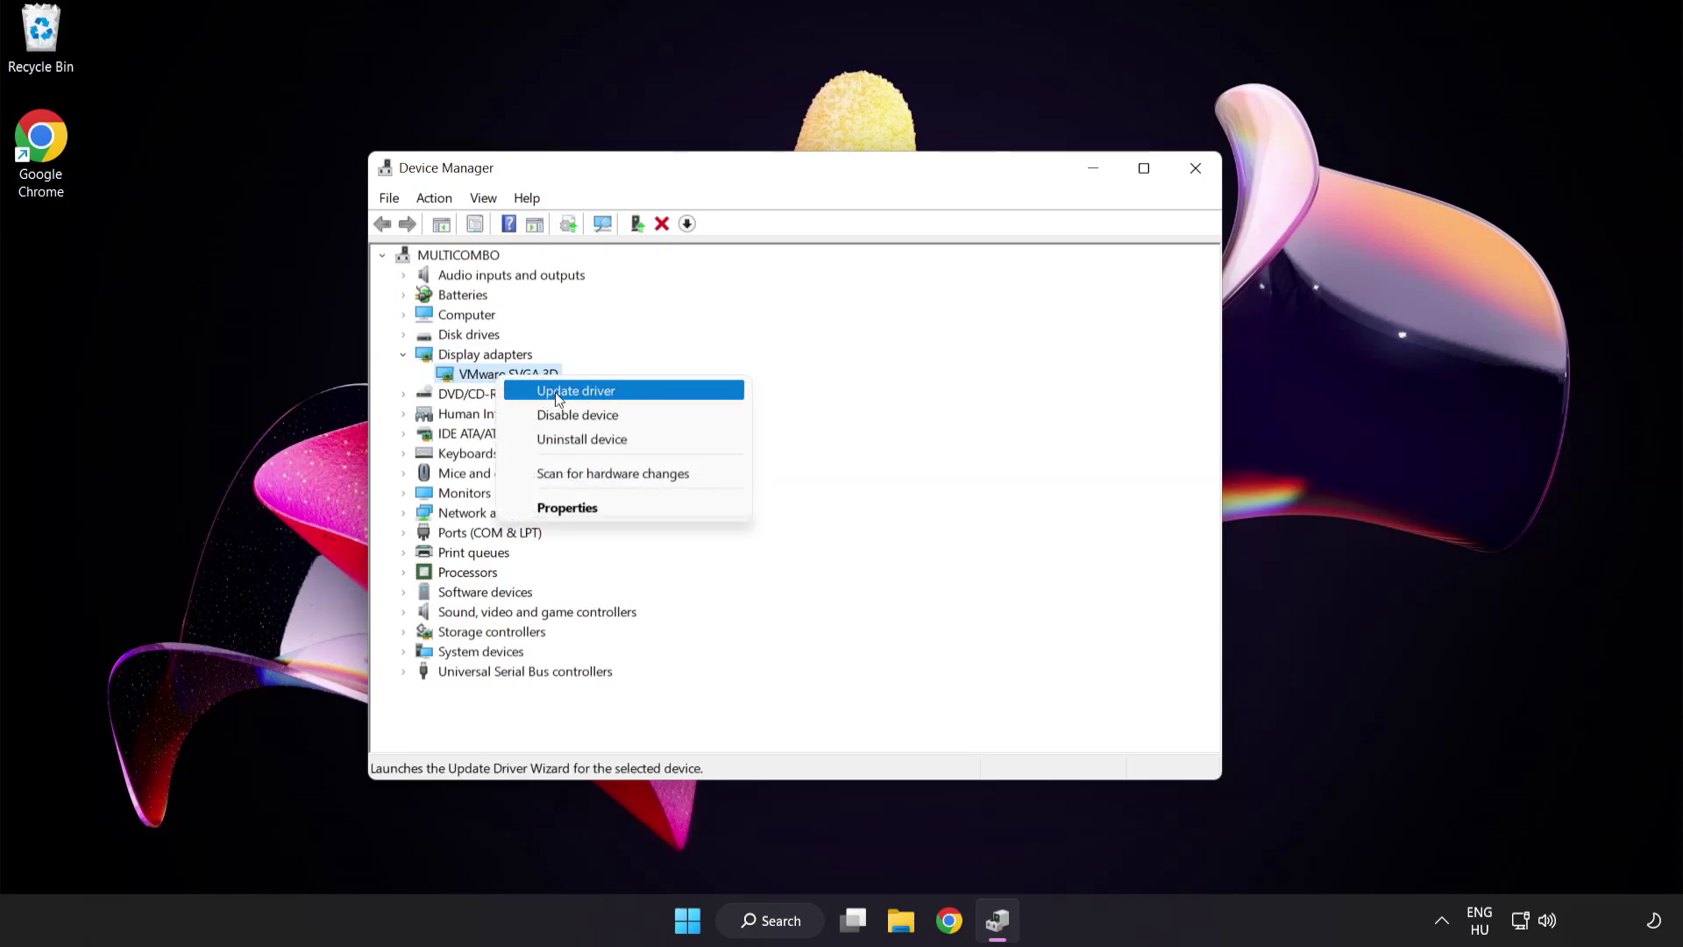
Search automatically for a newer VMware SVGA 3D driver, confirm the best is installed, and close Device Manager
{"action": "left_click", "coordinate": [652, 391]}
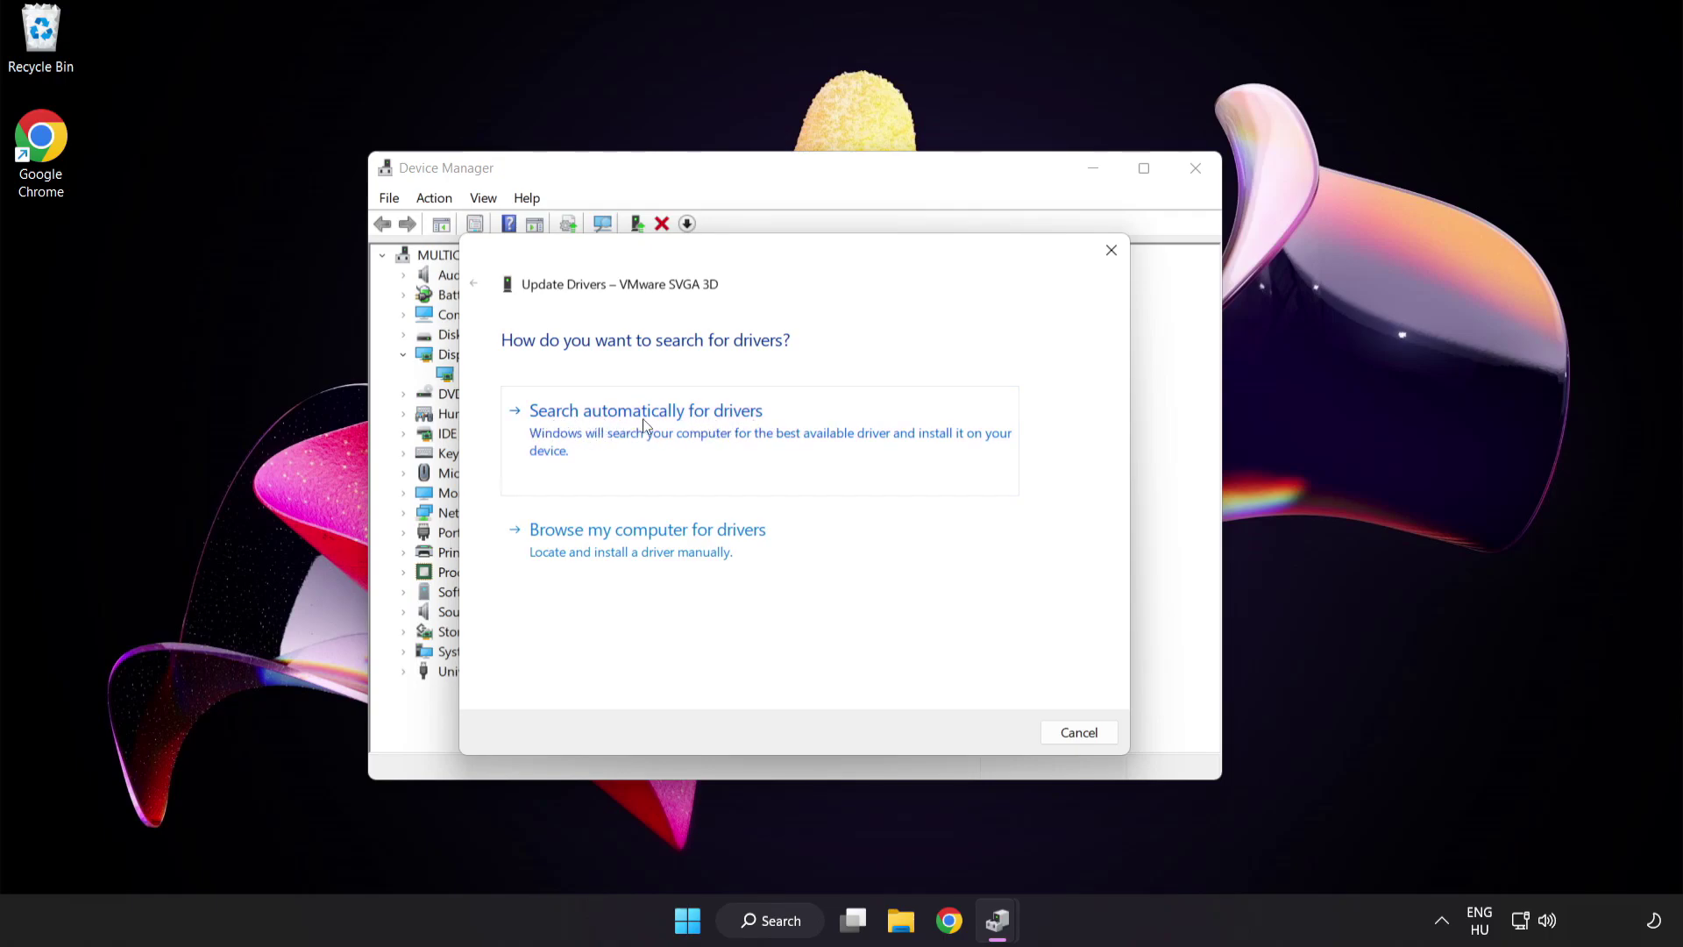
{"action": "left_click", "coordinate": [734, 435]}
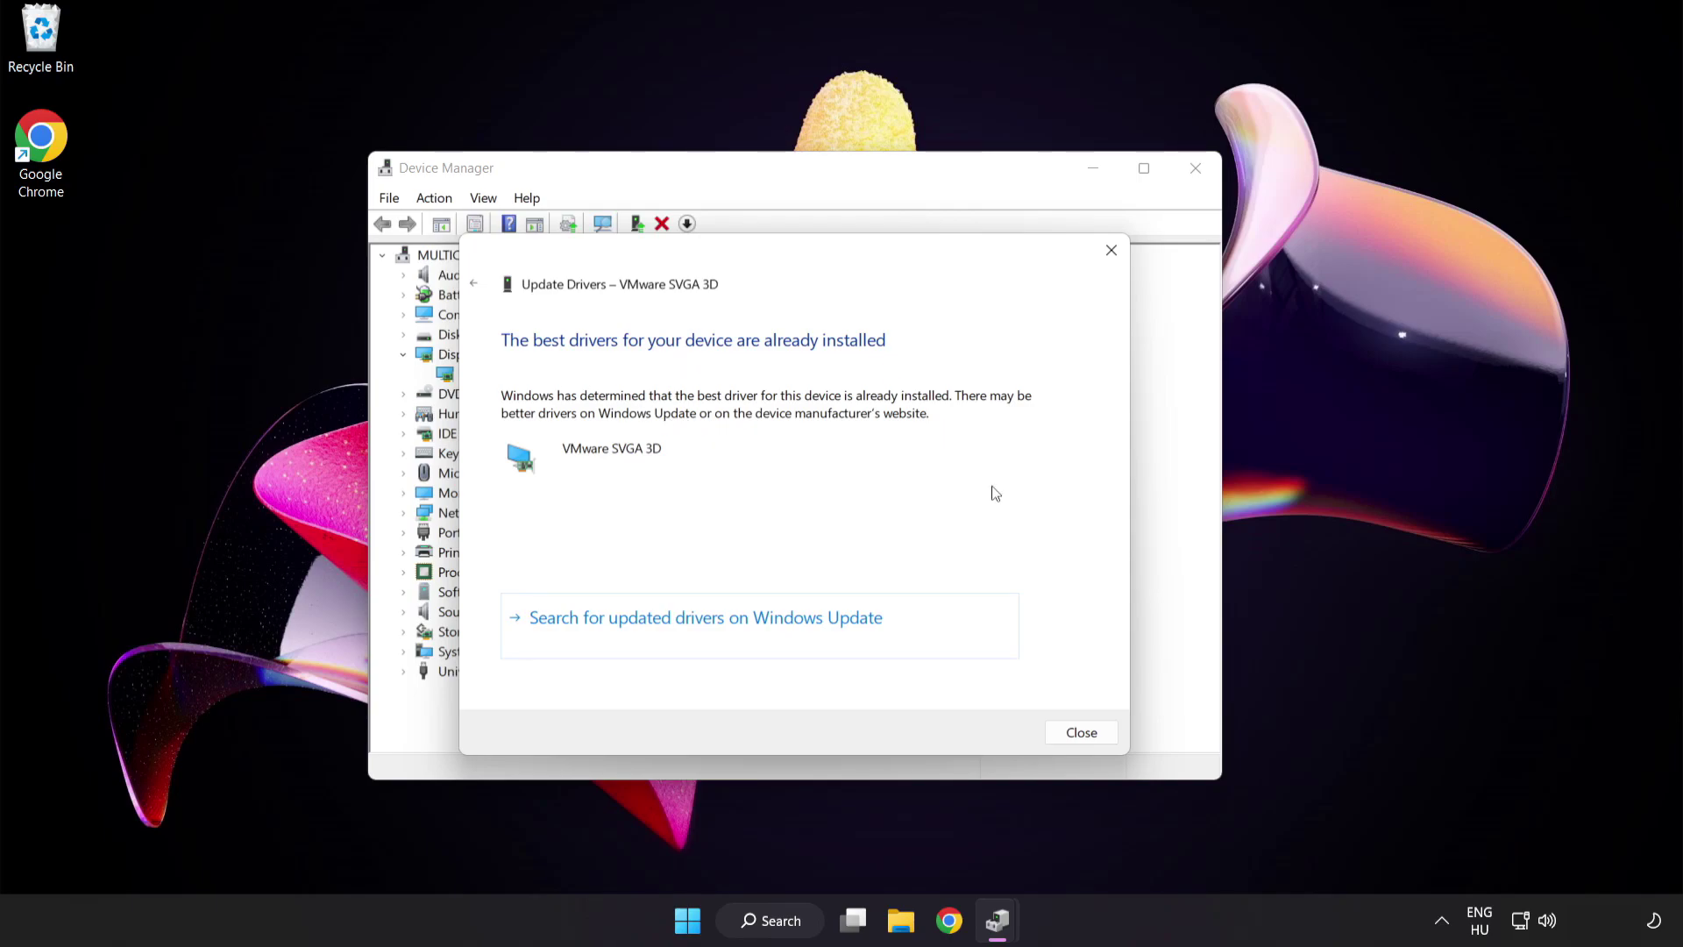
{"action": "left_click", "coordinate": [1079, 732]}
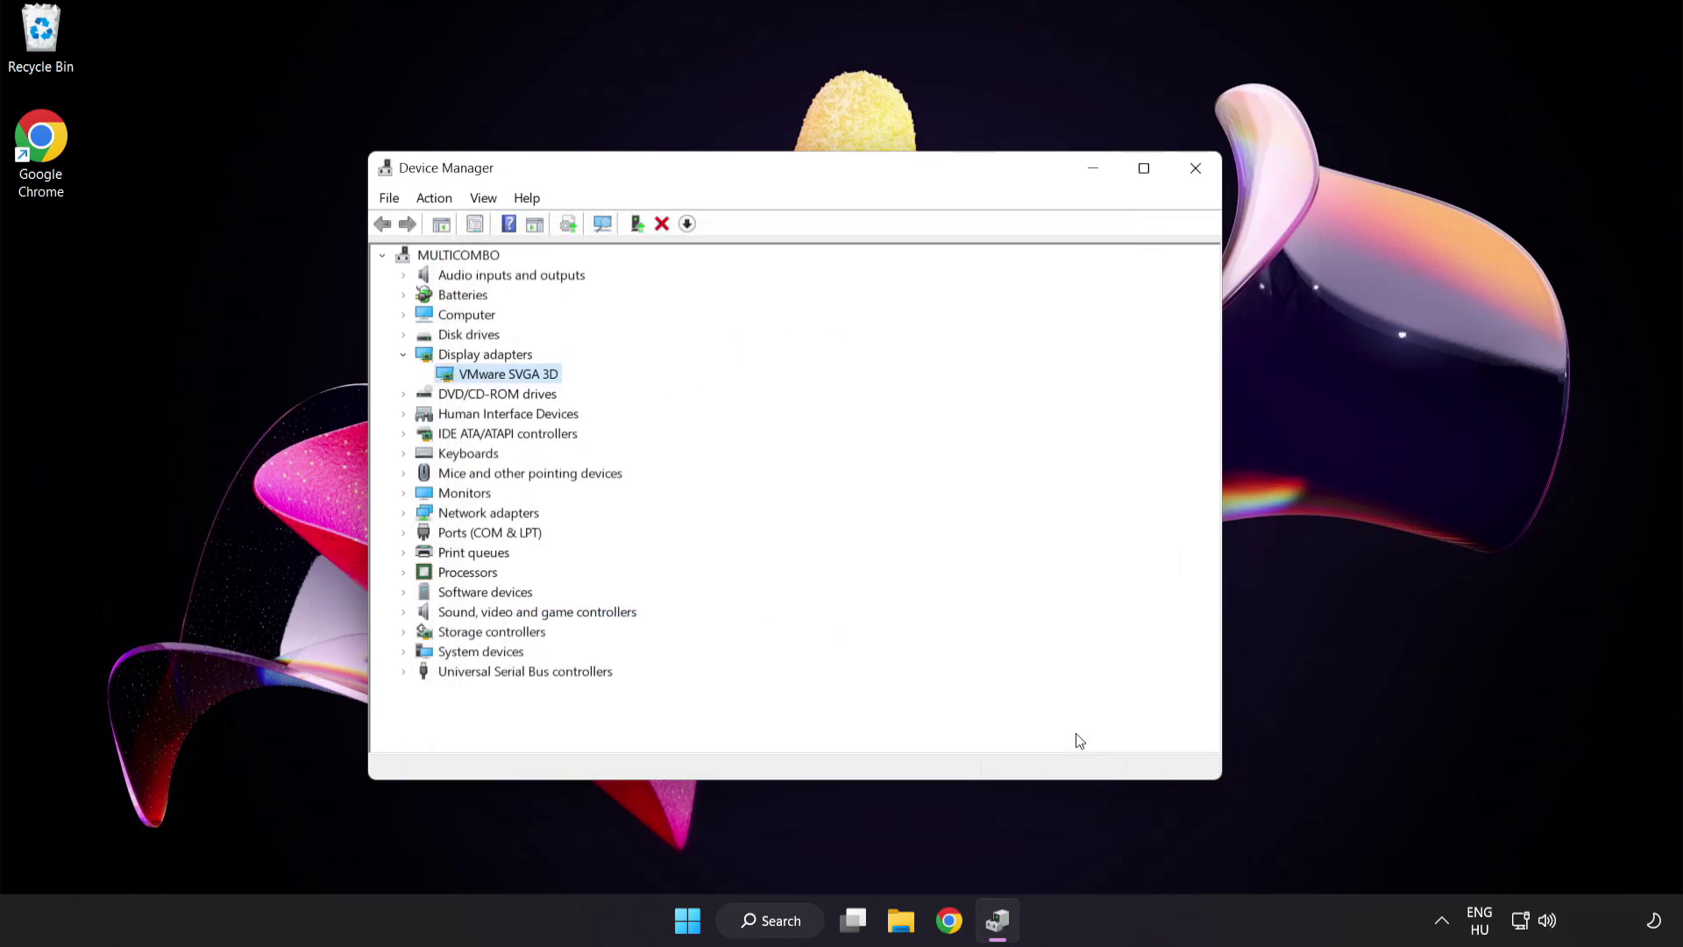
{"action": "left_click", "coordinate": [1195, 172]}
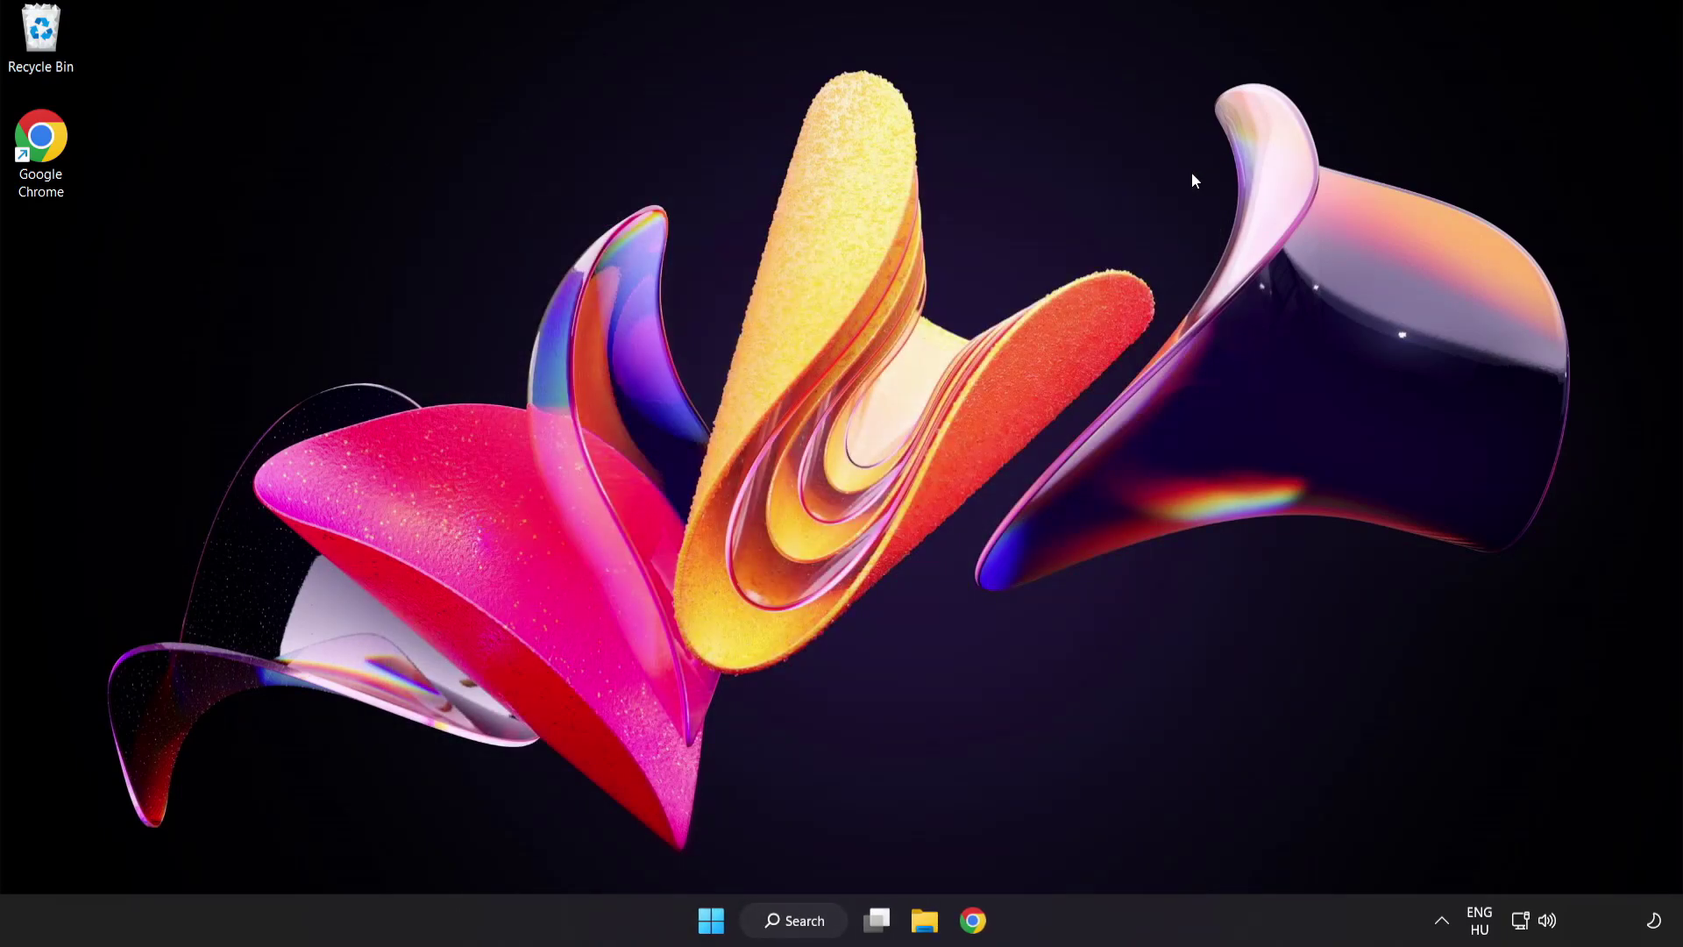
Search Windows for "update" and open the Windows Update settings
{"action": "left_click", "coordinate": [815, 920]}
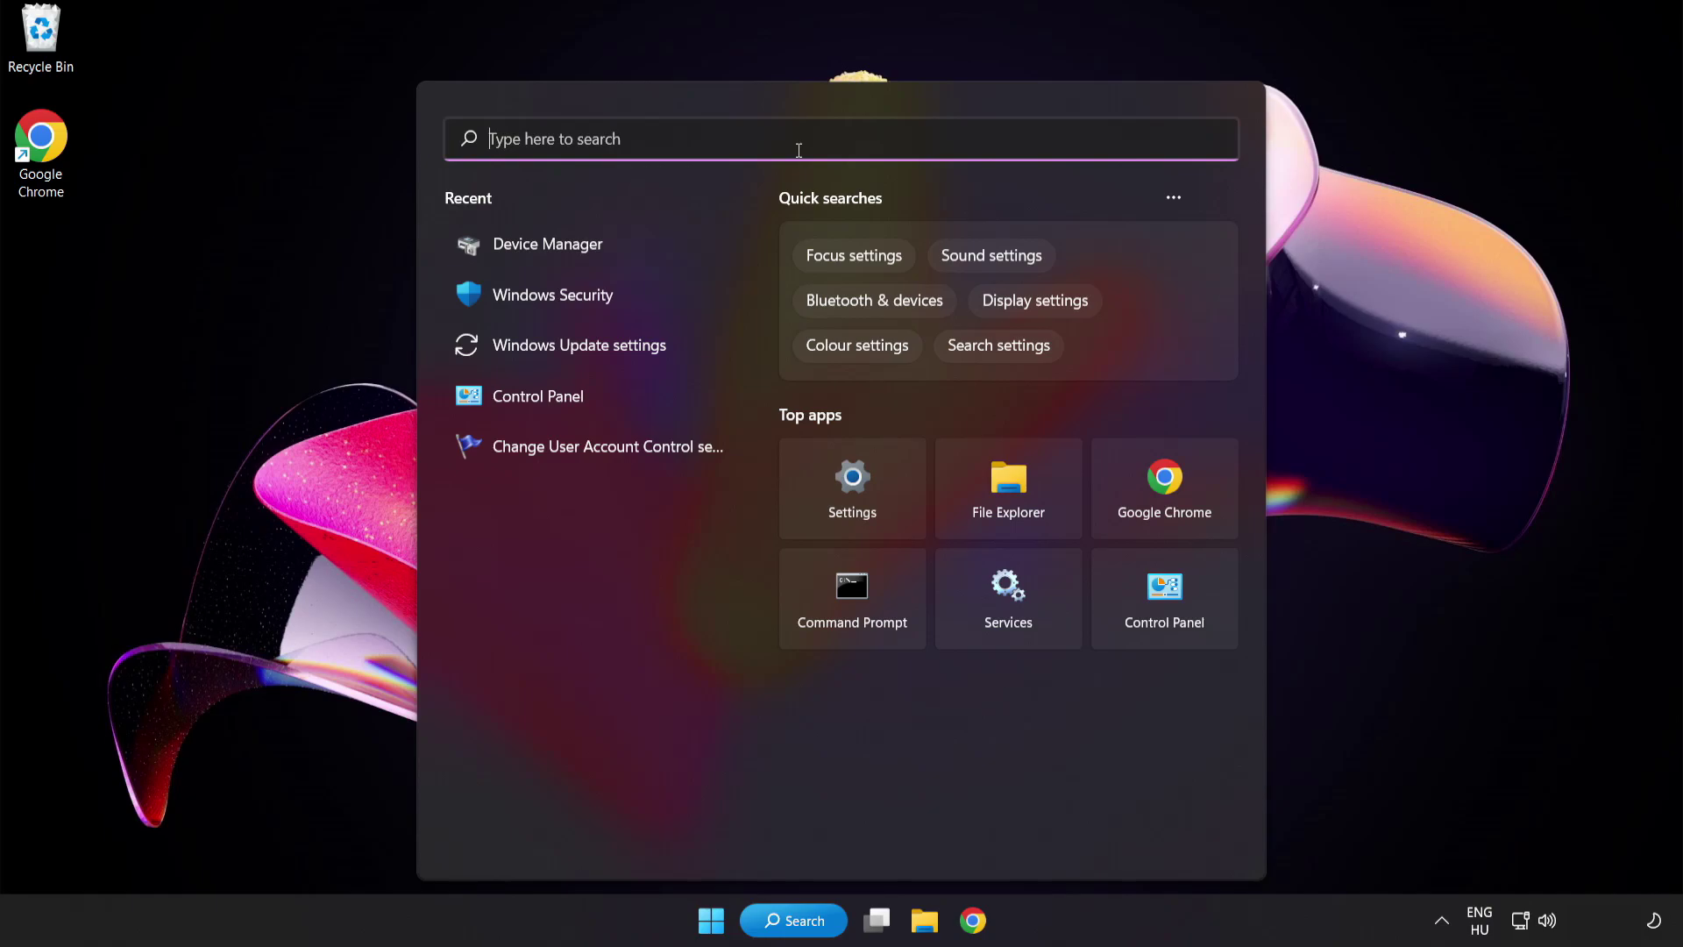
{"action": "type", "text": "update"}
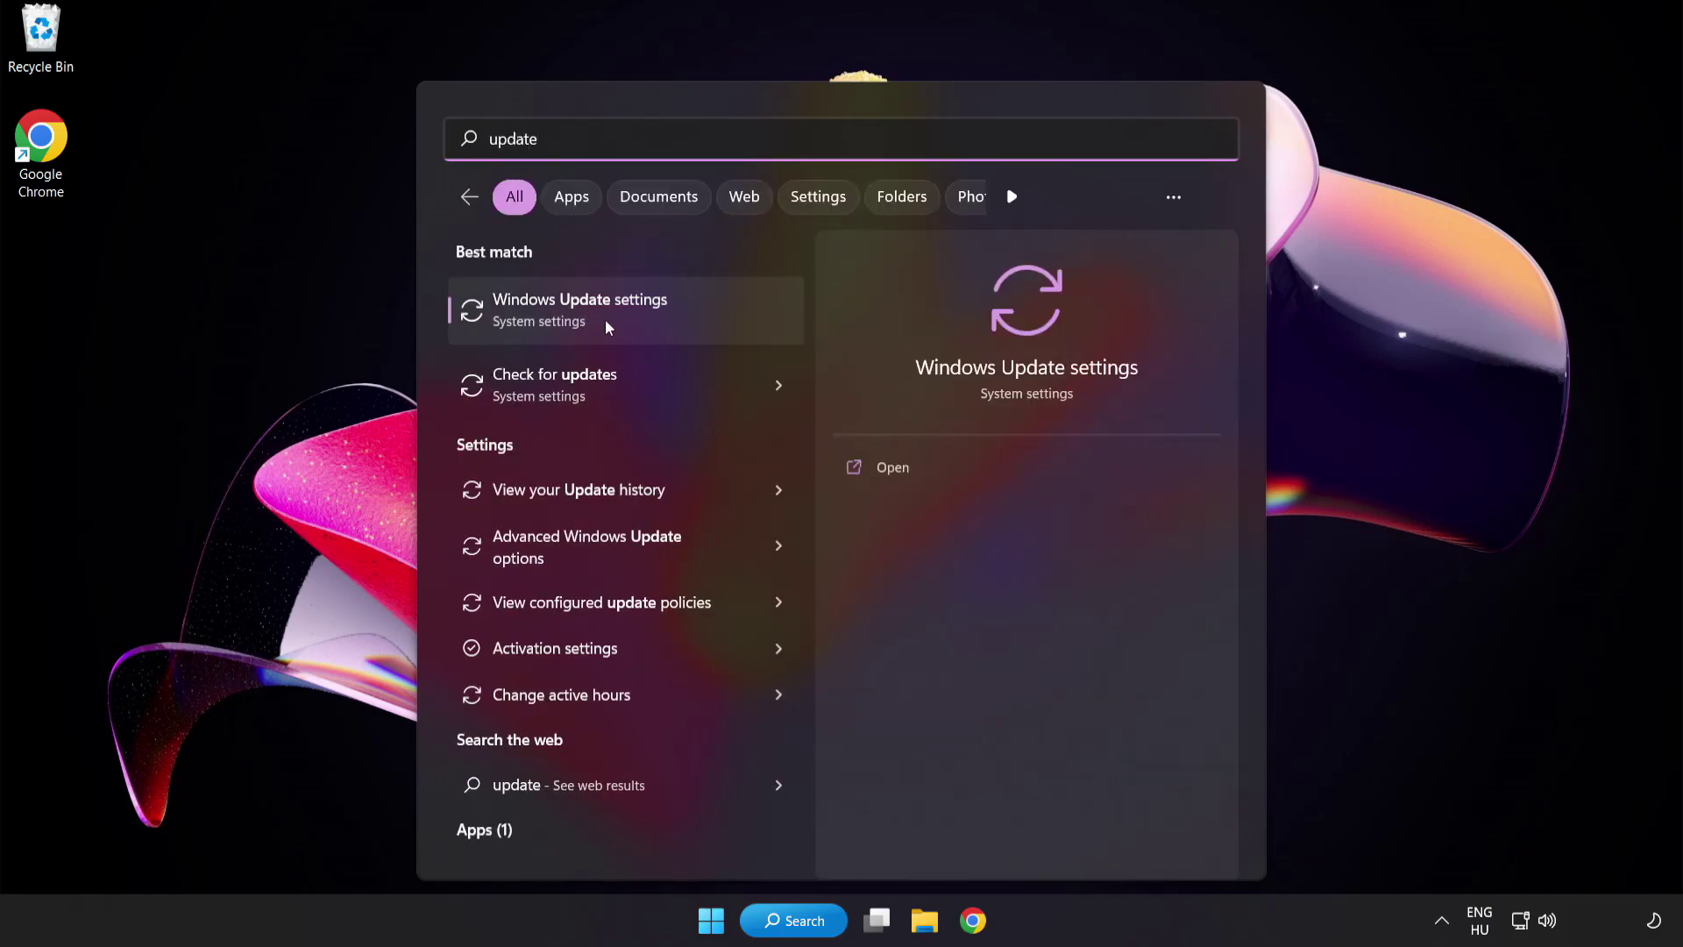
{"action": "left_click", "coordinate": [644, 317]}
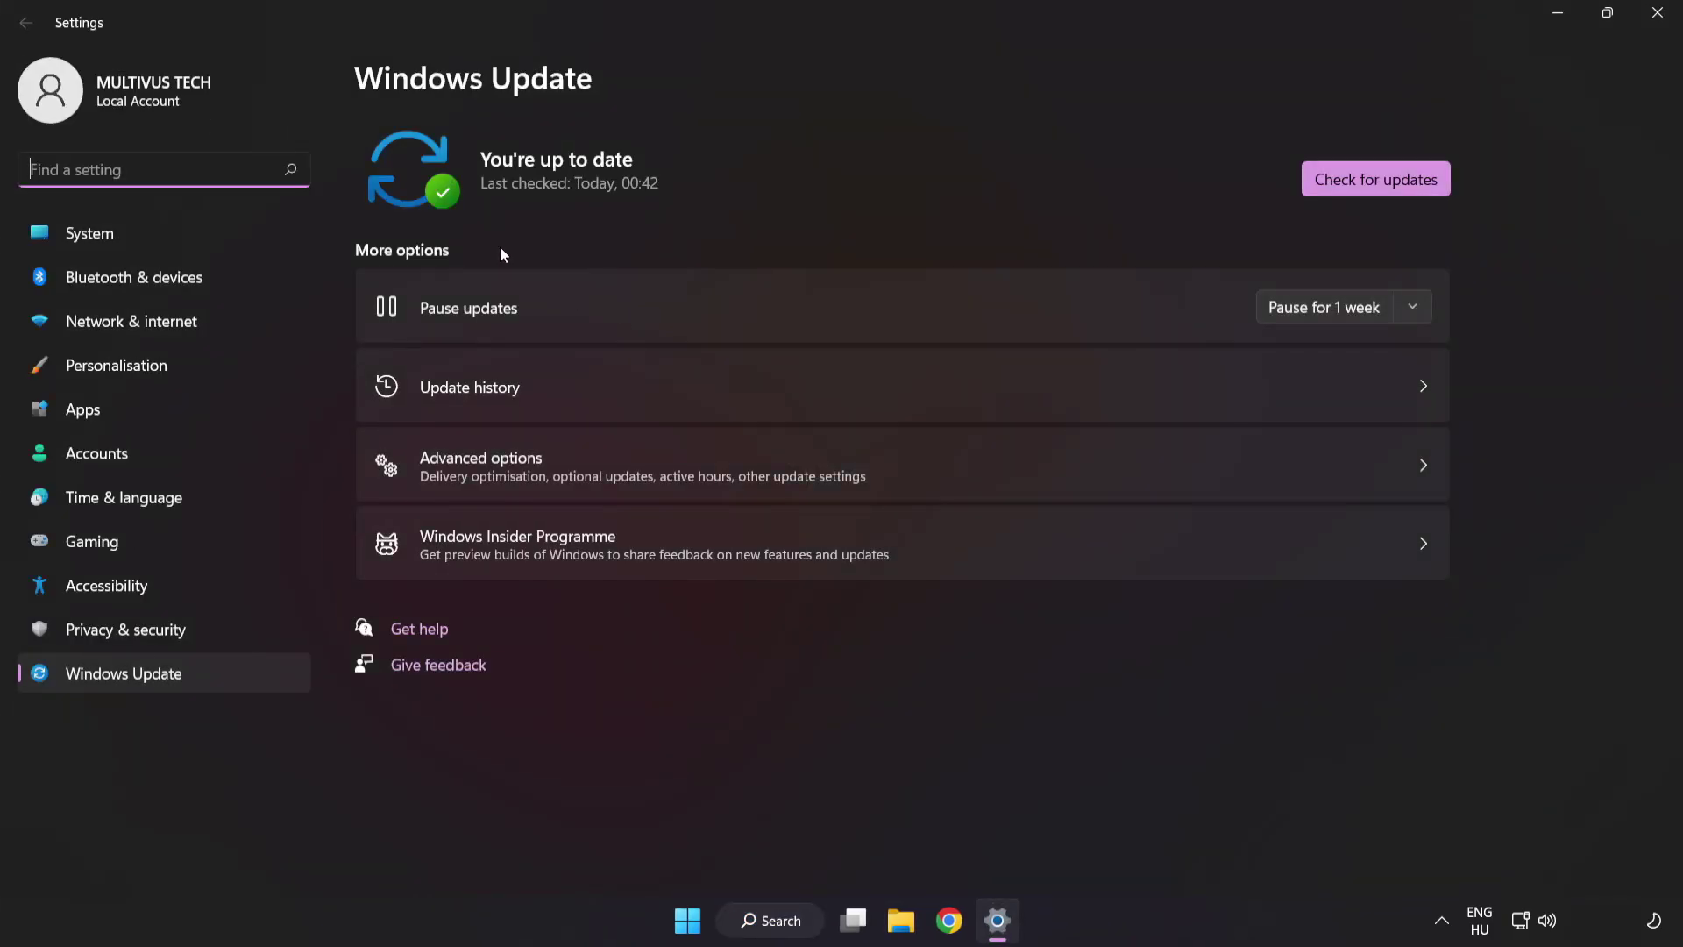
Check for Windows updates, confirm the PC is up to date, and close Settings
{"action": "left_click", "coordinate": [1369, 187]}
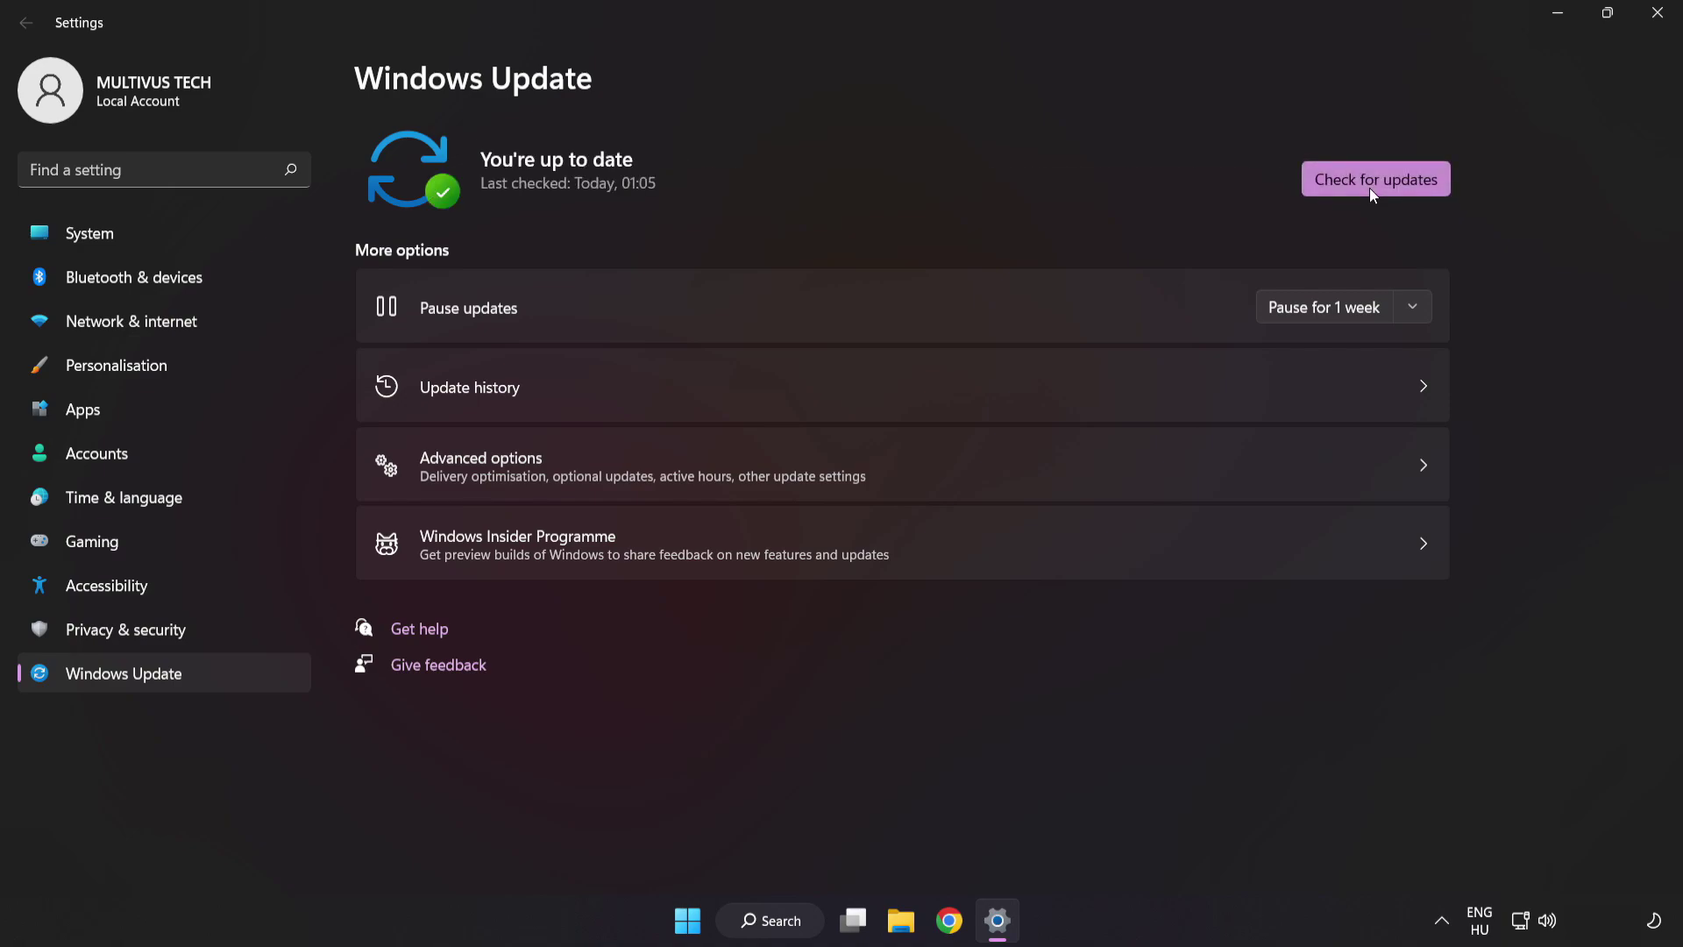
{"action": "left_click", "coordinate": [1656, 24]}
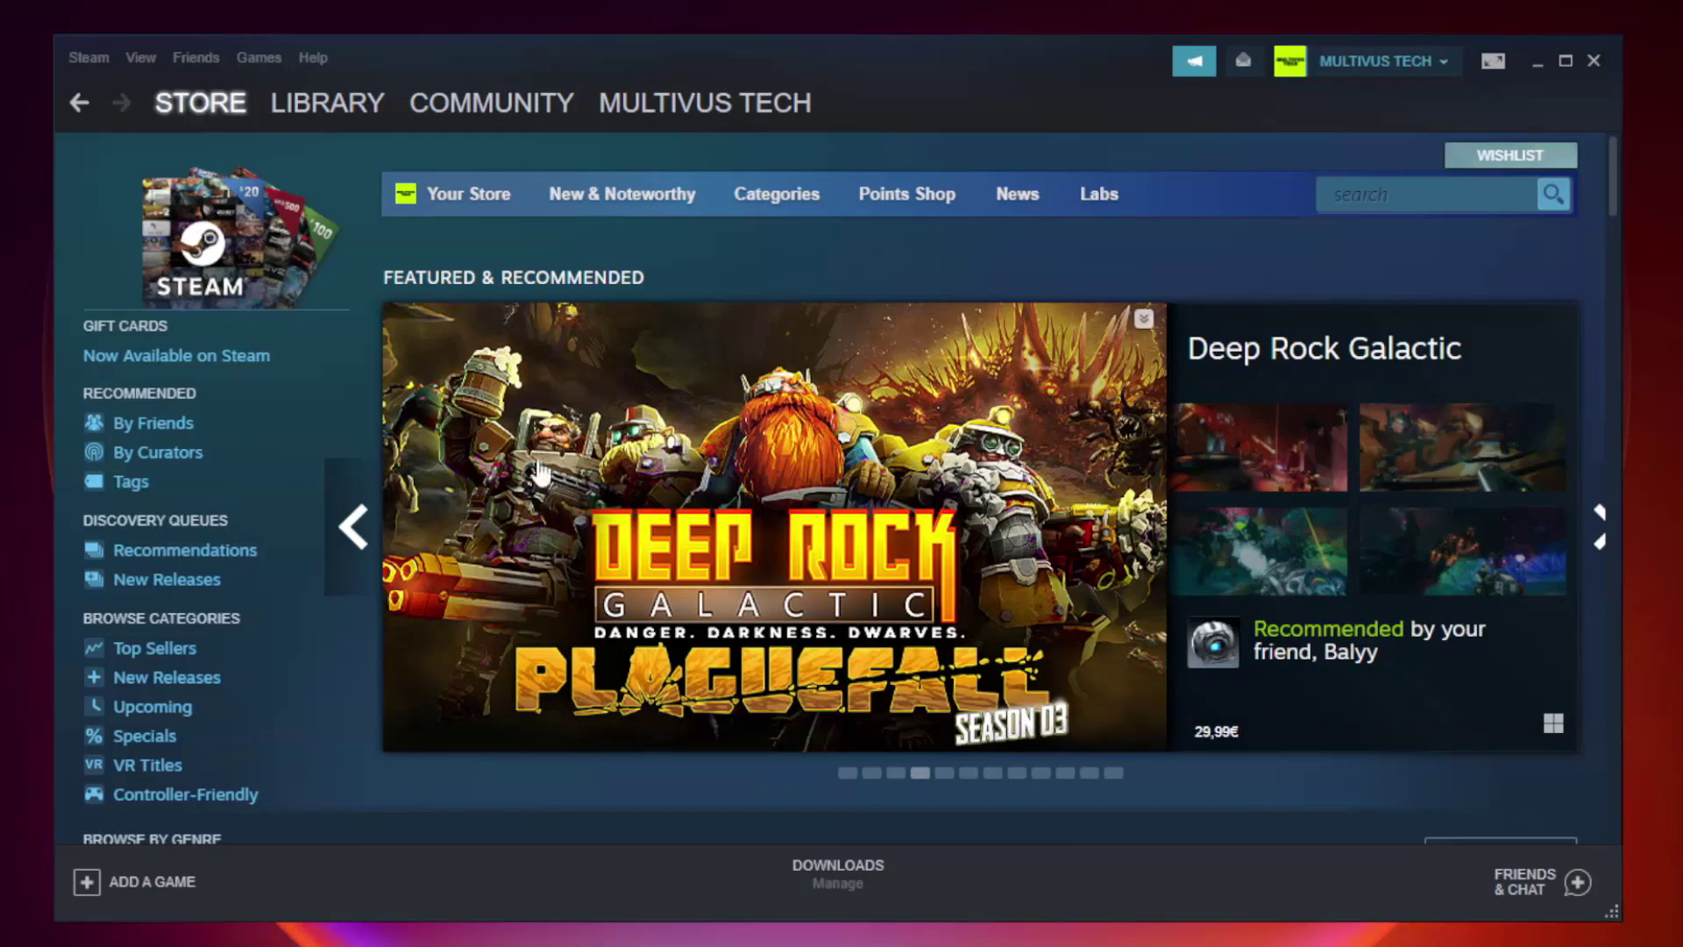
From the Steam library, open the Properties of YOUR NOT WORKING GAME
{"action": "left_click", "coordinate": [339, 112]}
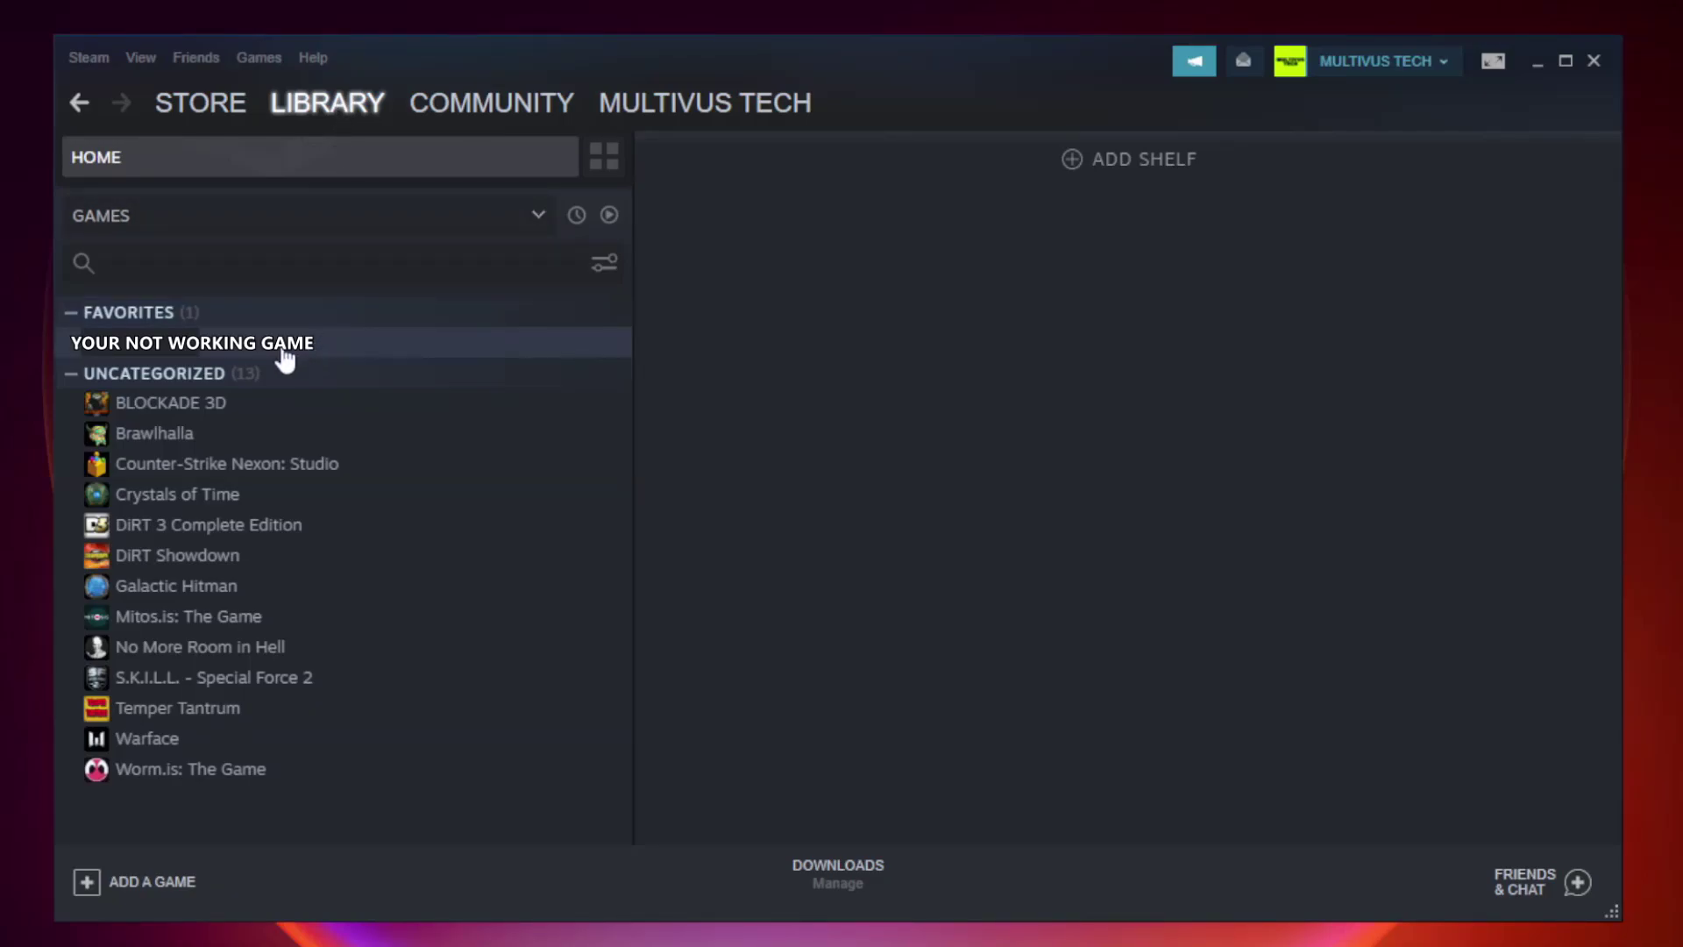
{"action": "right_click", "coordinate": [366, 351]}
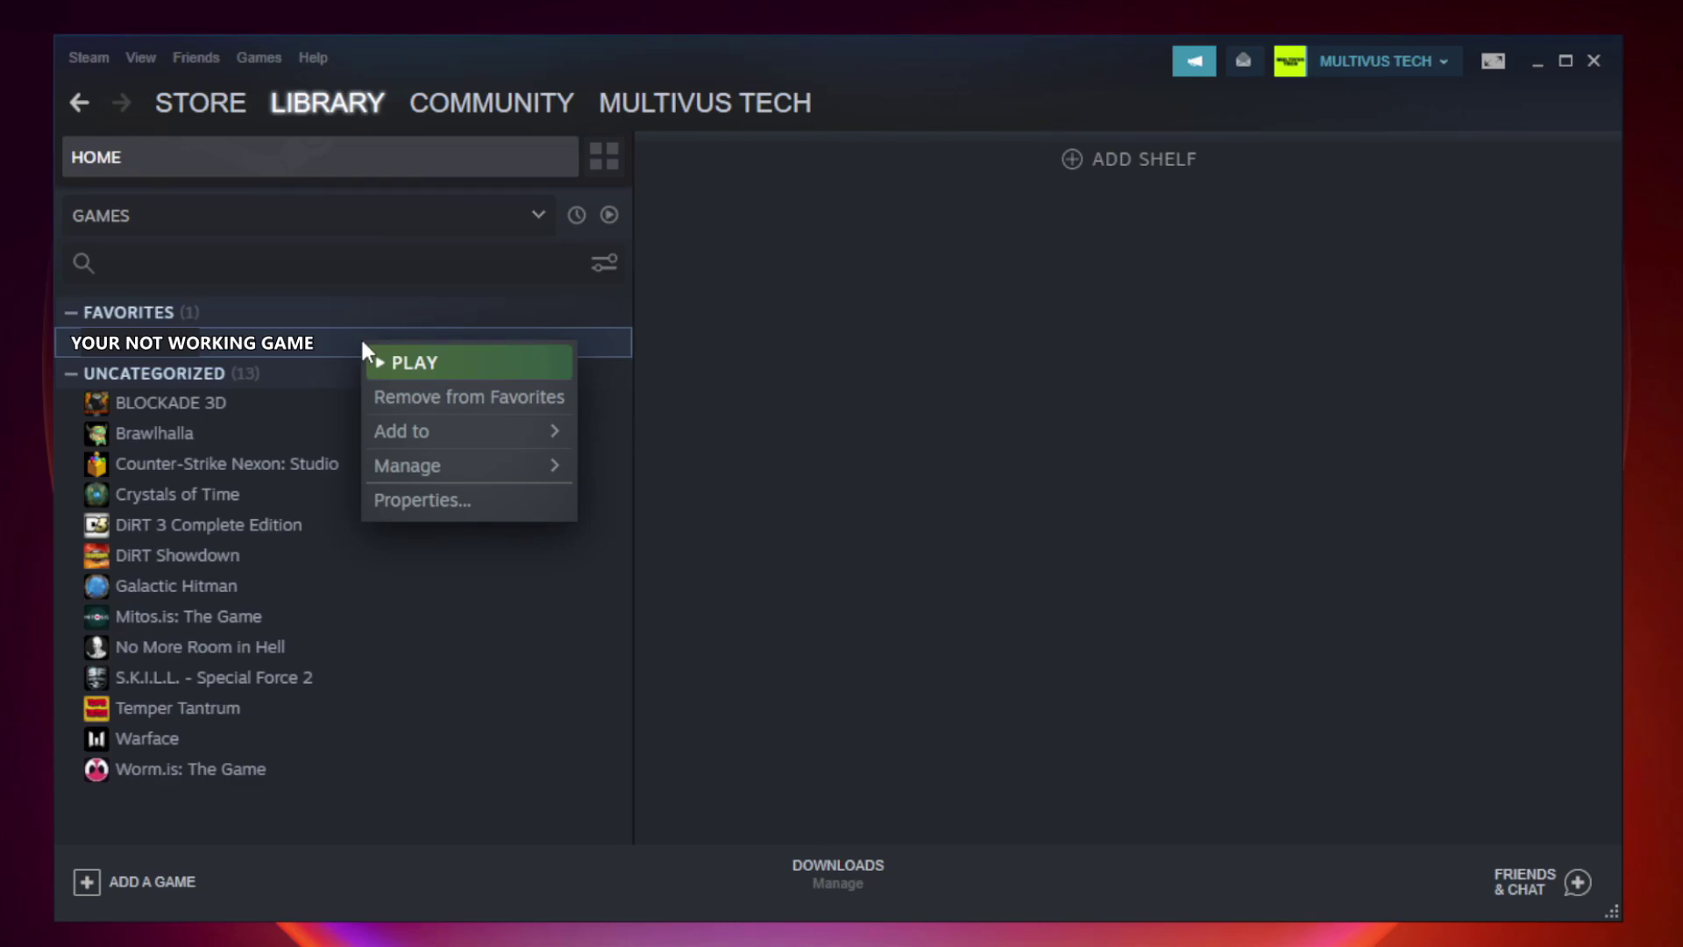
{"action": "left_click", "coordinate": [466, 505]}
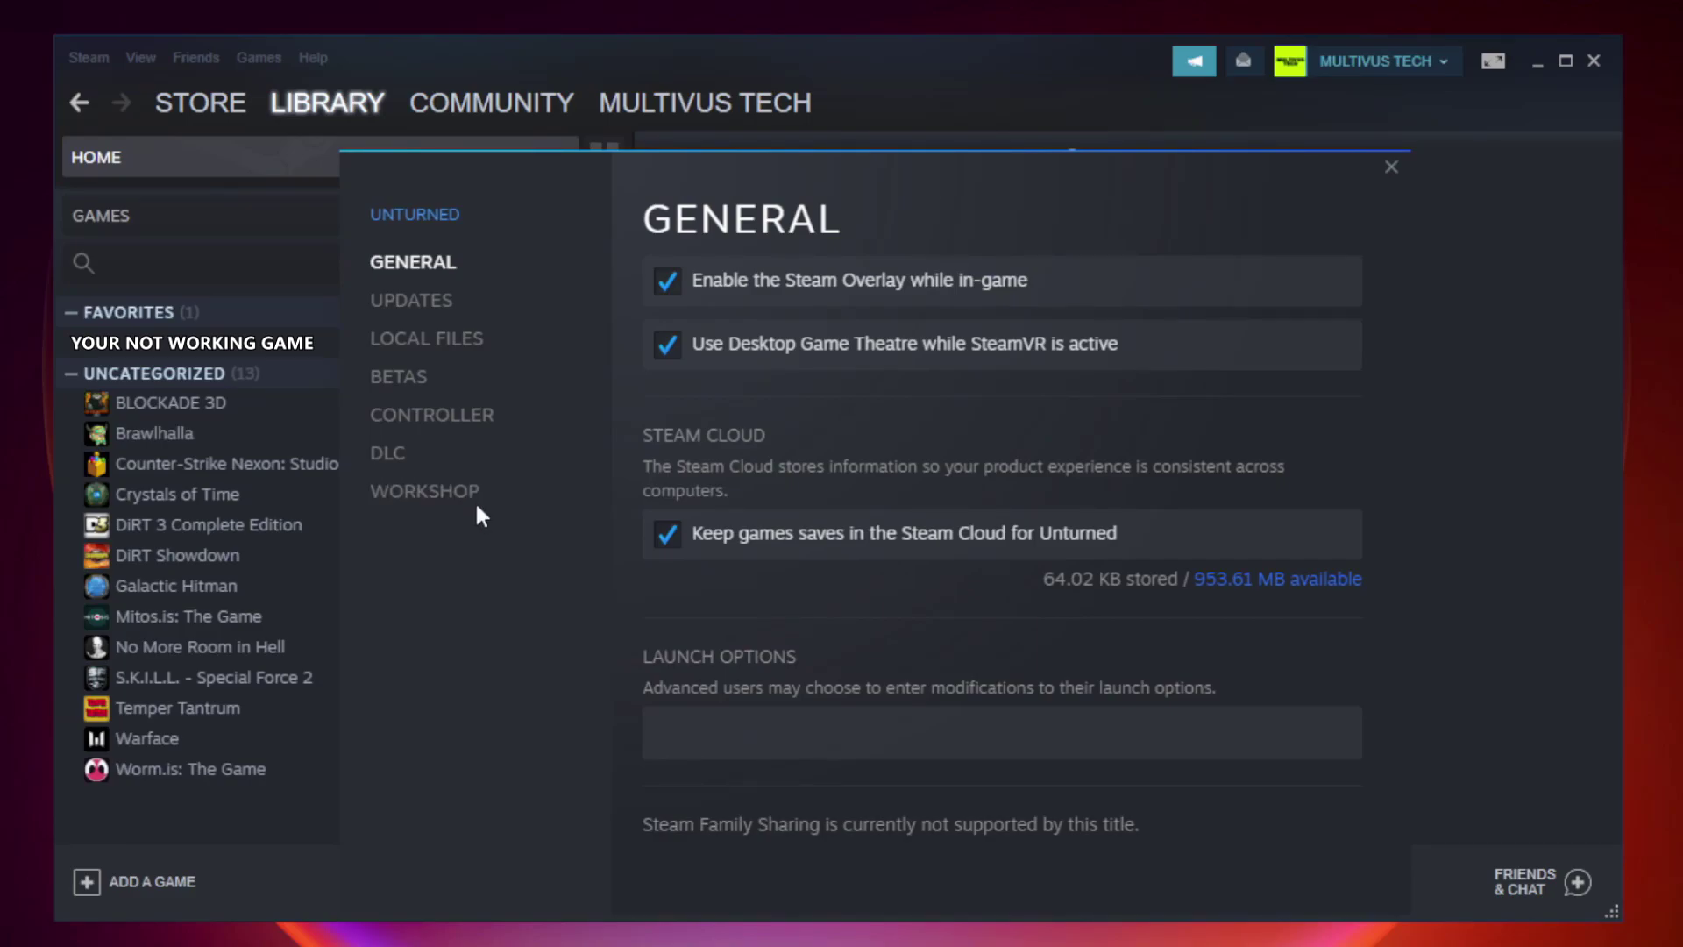
On Local Files, verify the integrity of the game's 9192 files
{"action": "left_click", "coordinate": [445, 346]}
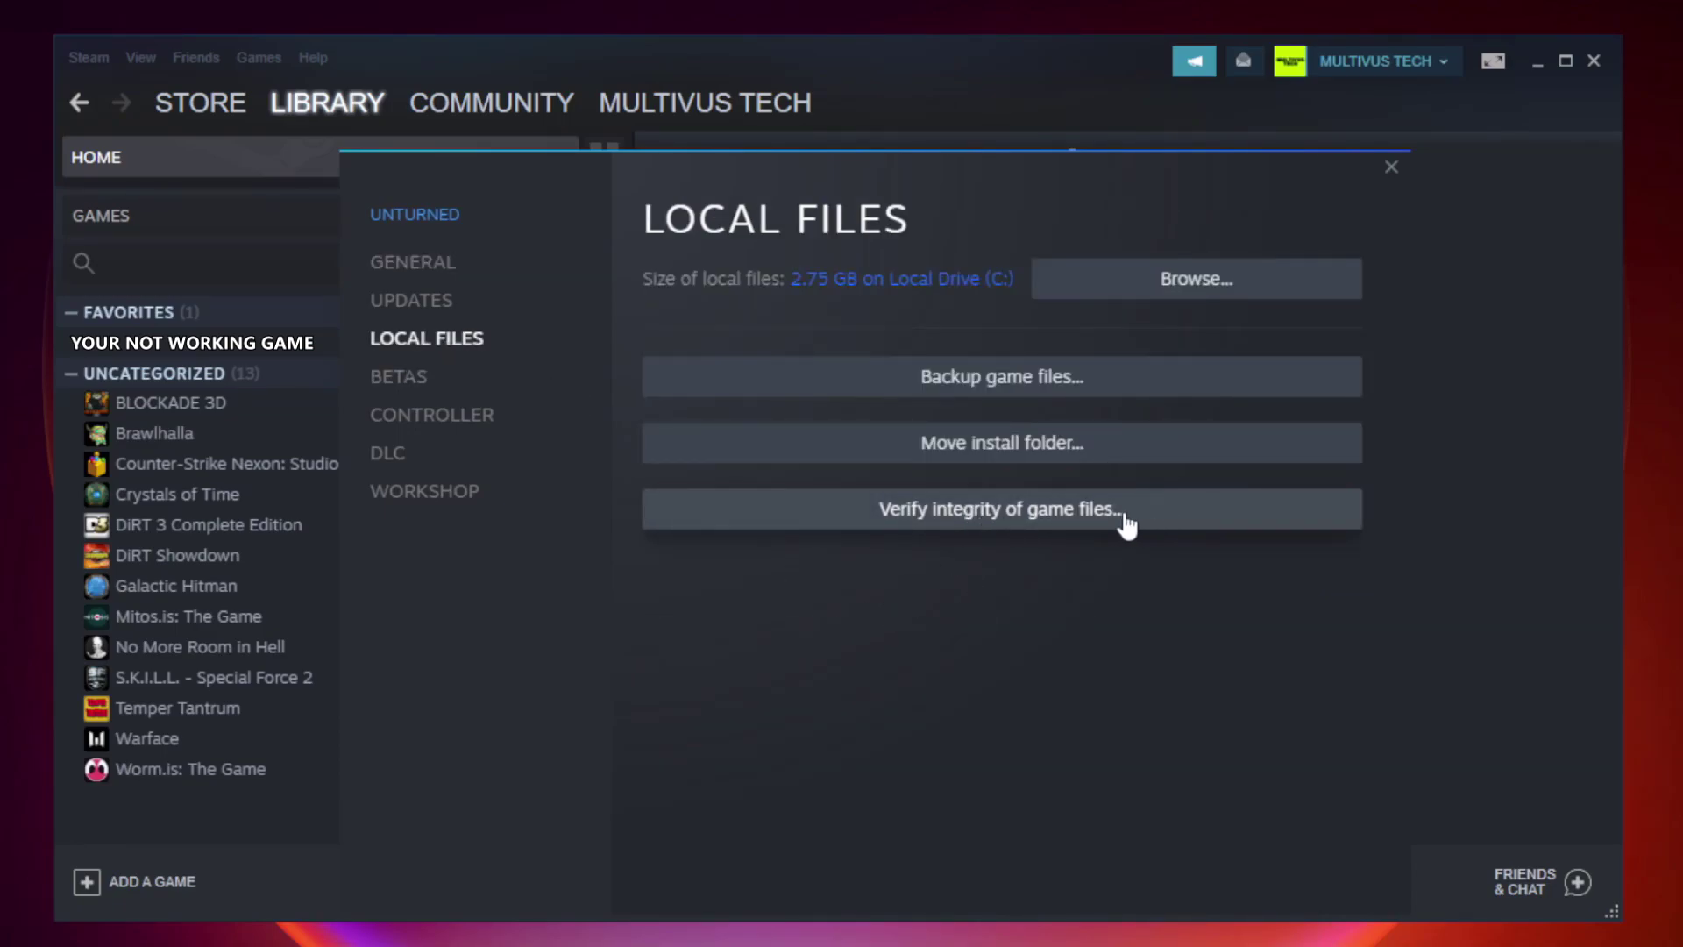
{"action": "left_click", "coordinate": [1021, 526]}
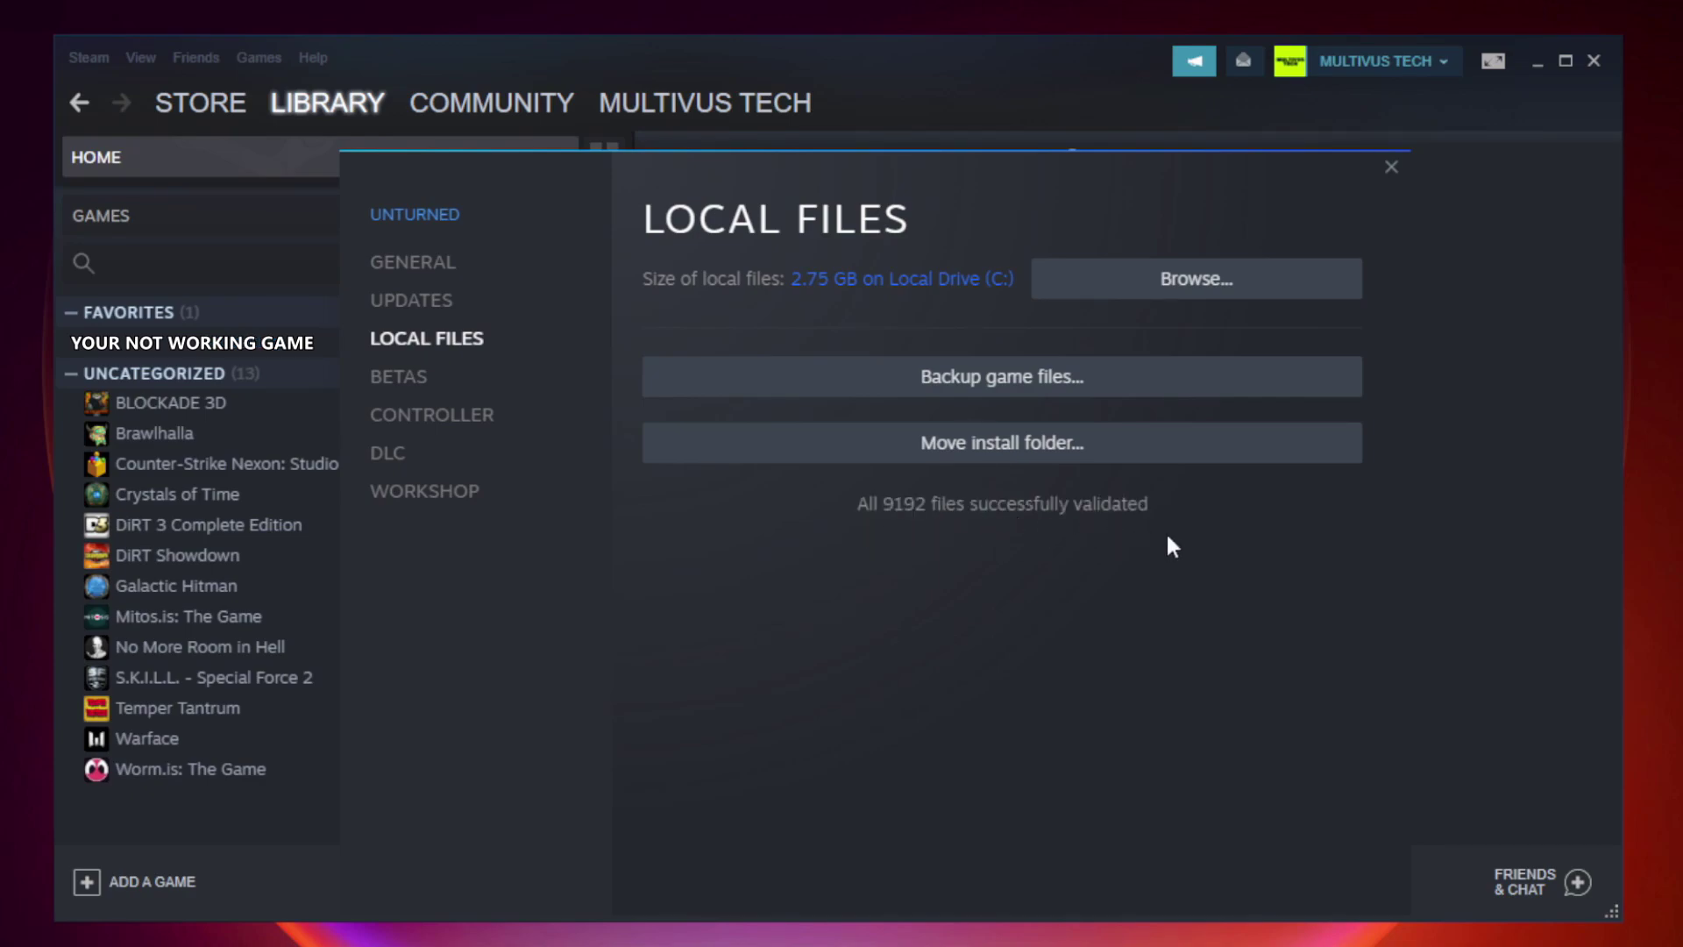
Browse to the install folder and bring up options for the YOUR NOT WORKING GAME shortcut
{"action": "left_click", "coordinate": [1205, 294]}
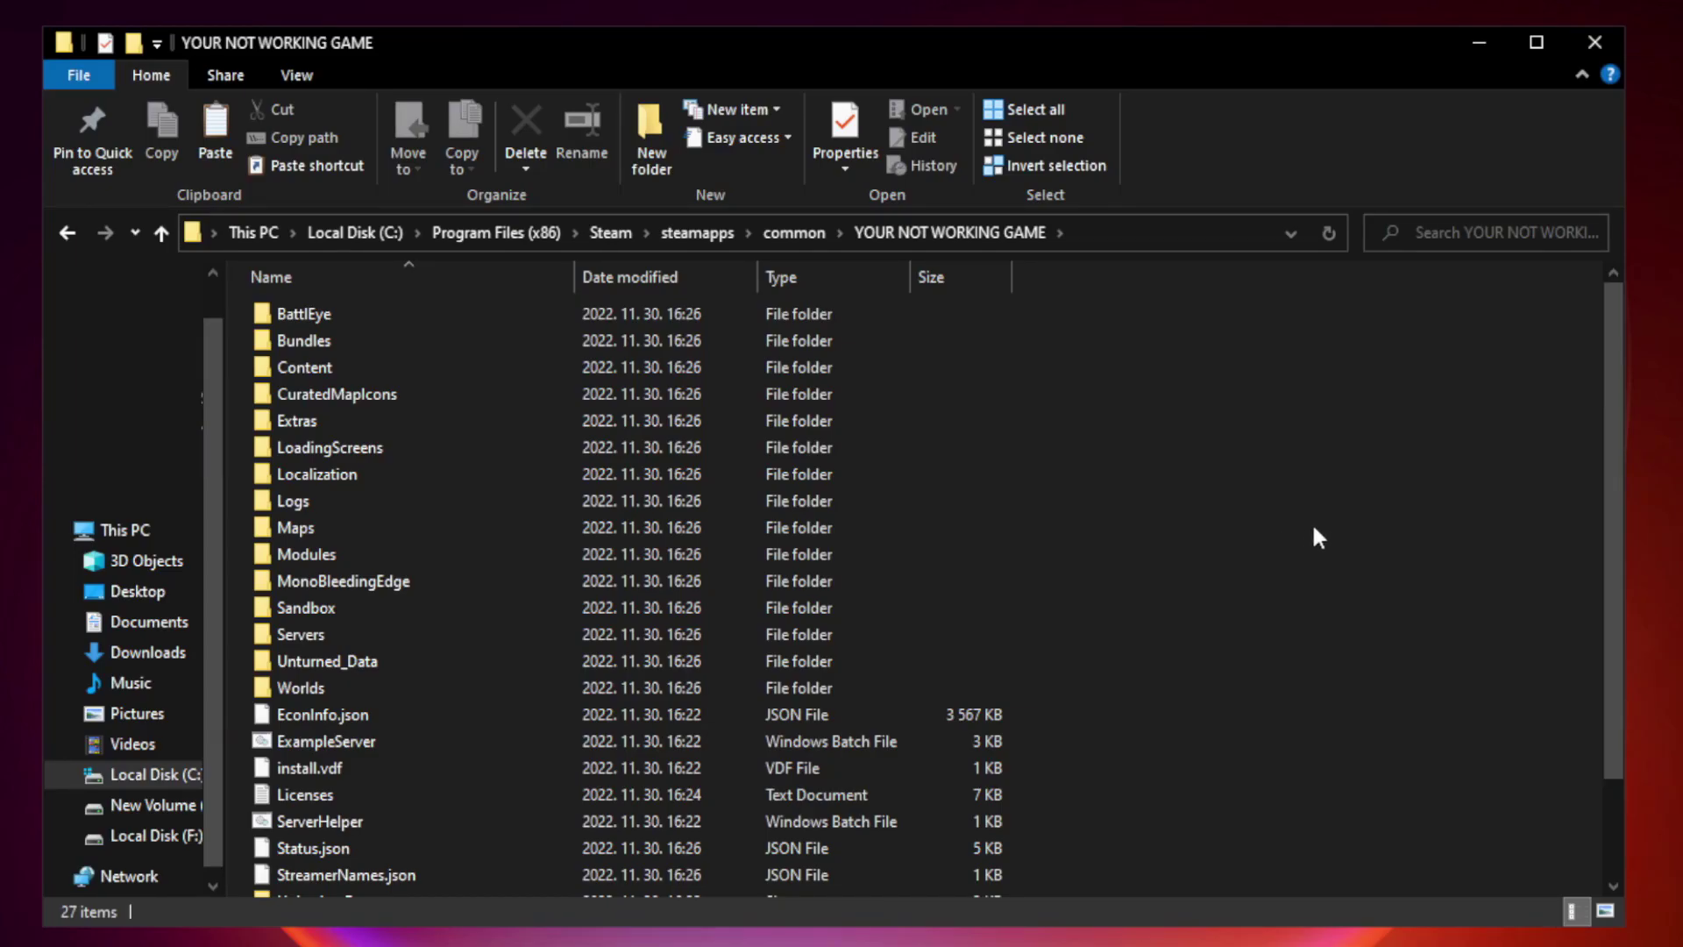
{"action": "left_click_drag", "start_coordinate": [1615, 459], "coordinate": [1616, 603]}
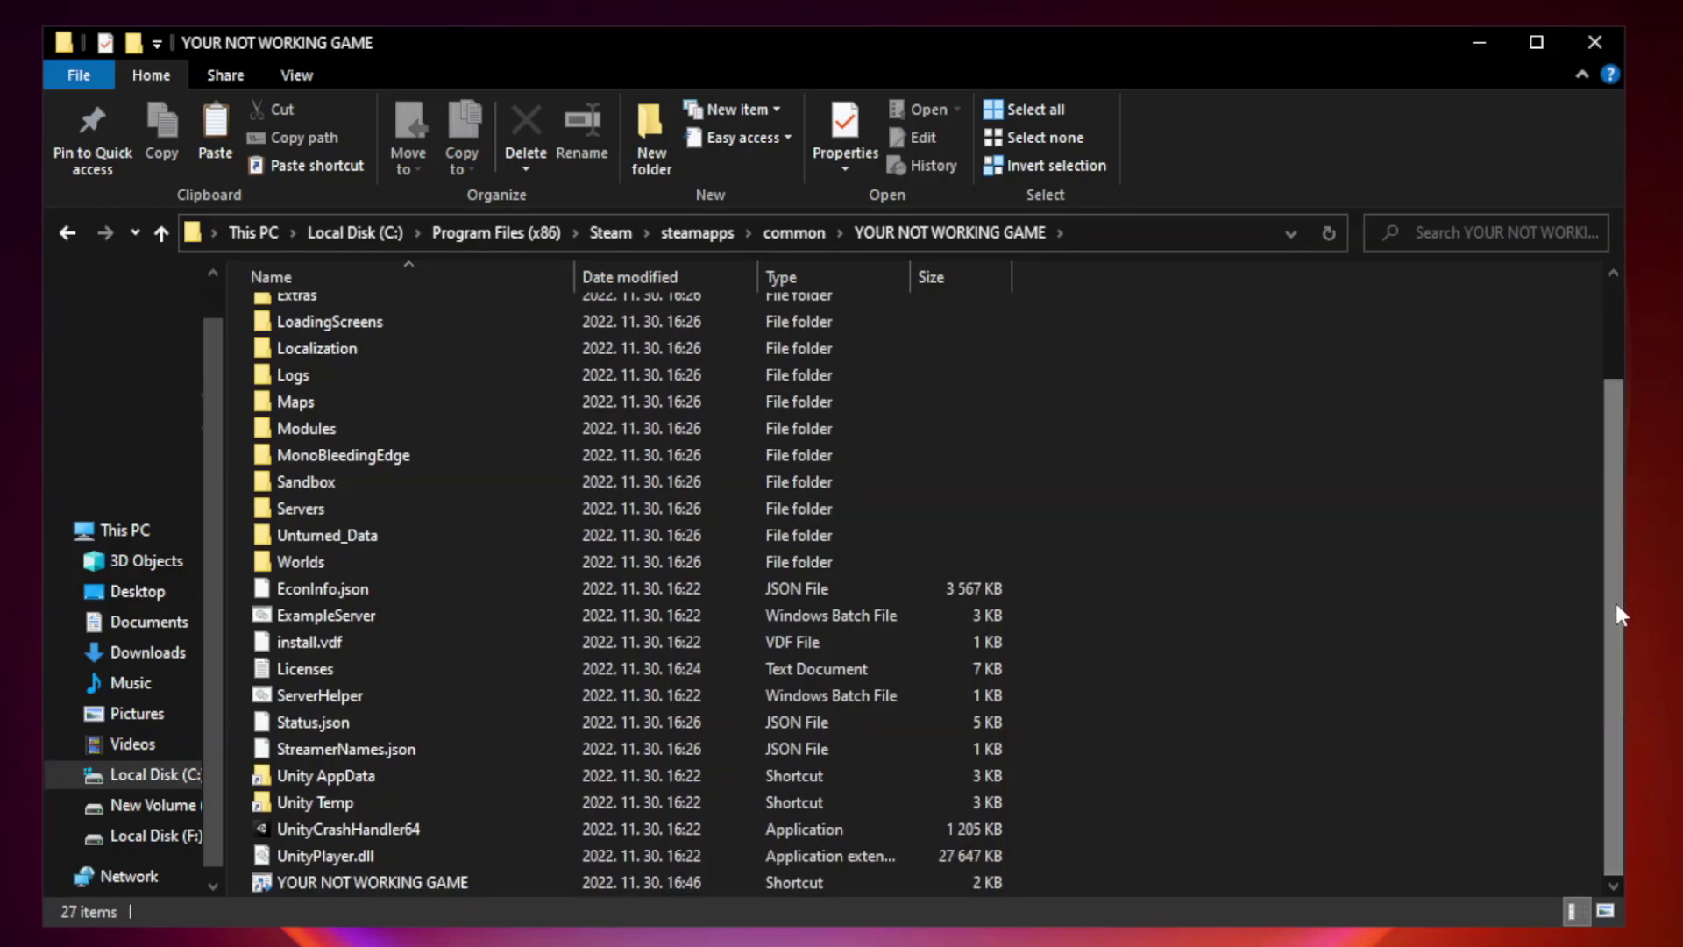
{"action": "left_click", "coordinate": [654, 878]}
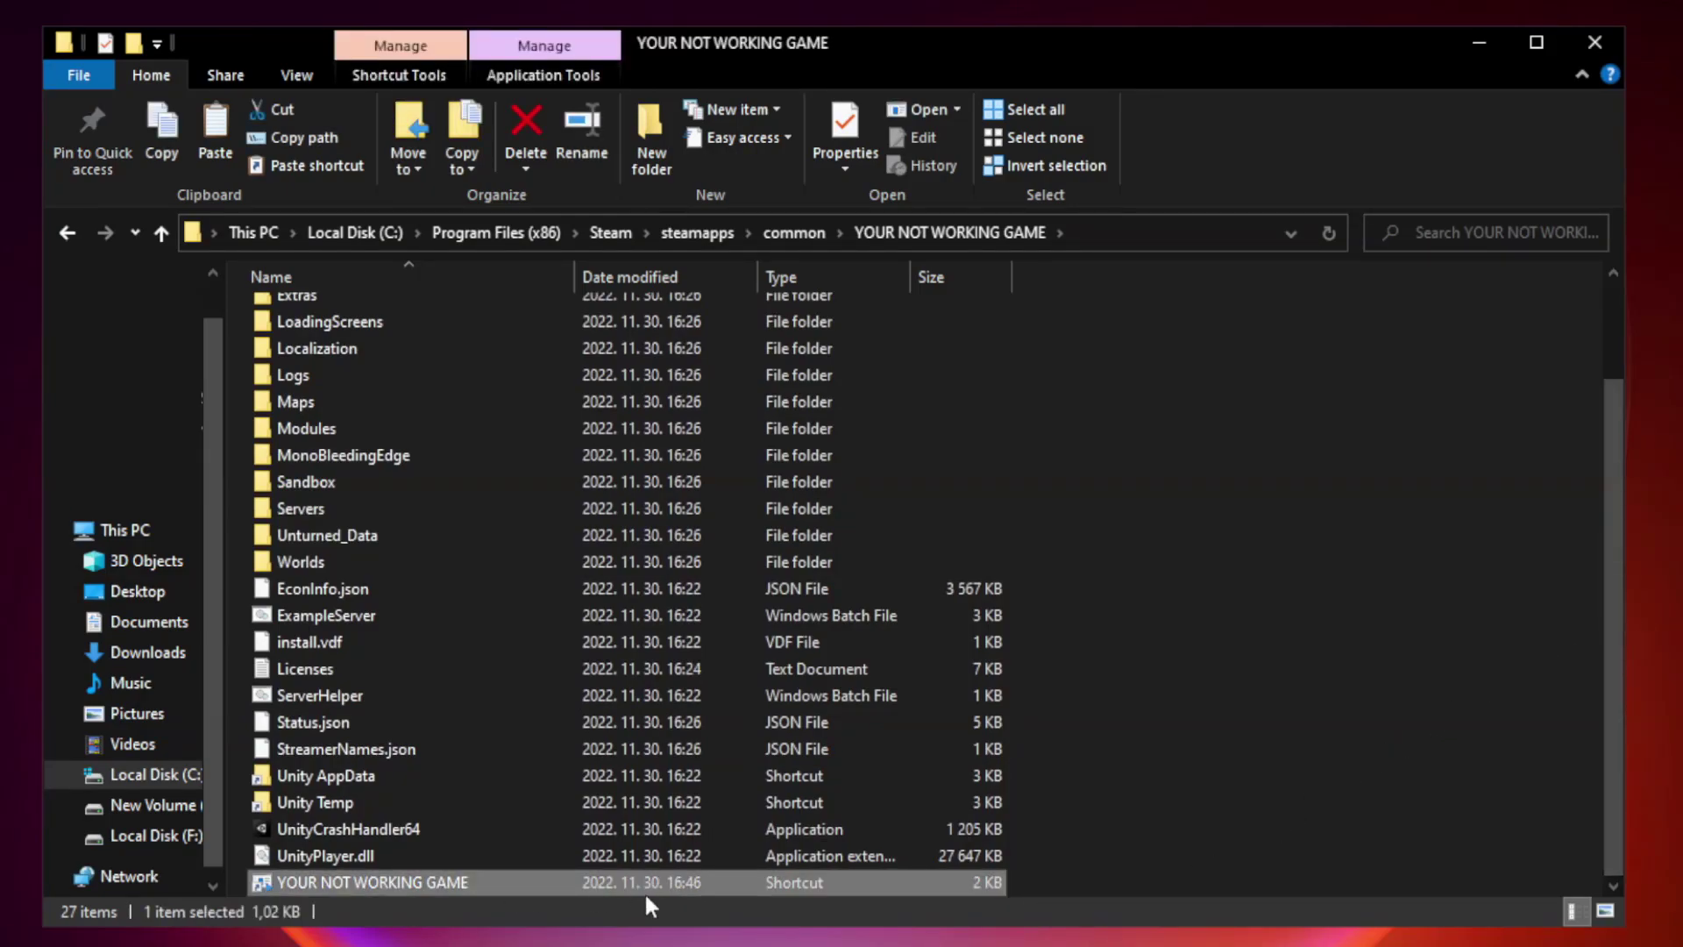
{"action": "right_click", "coordinate": [569, 890]}
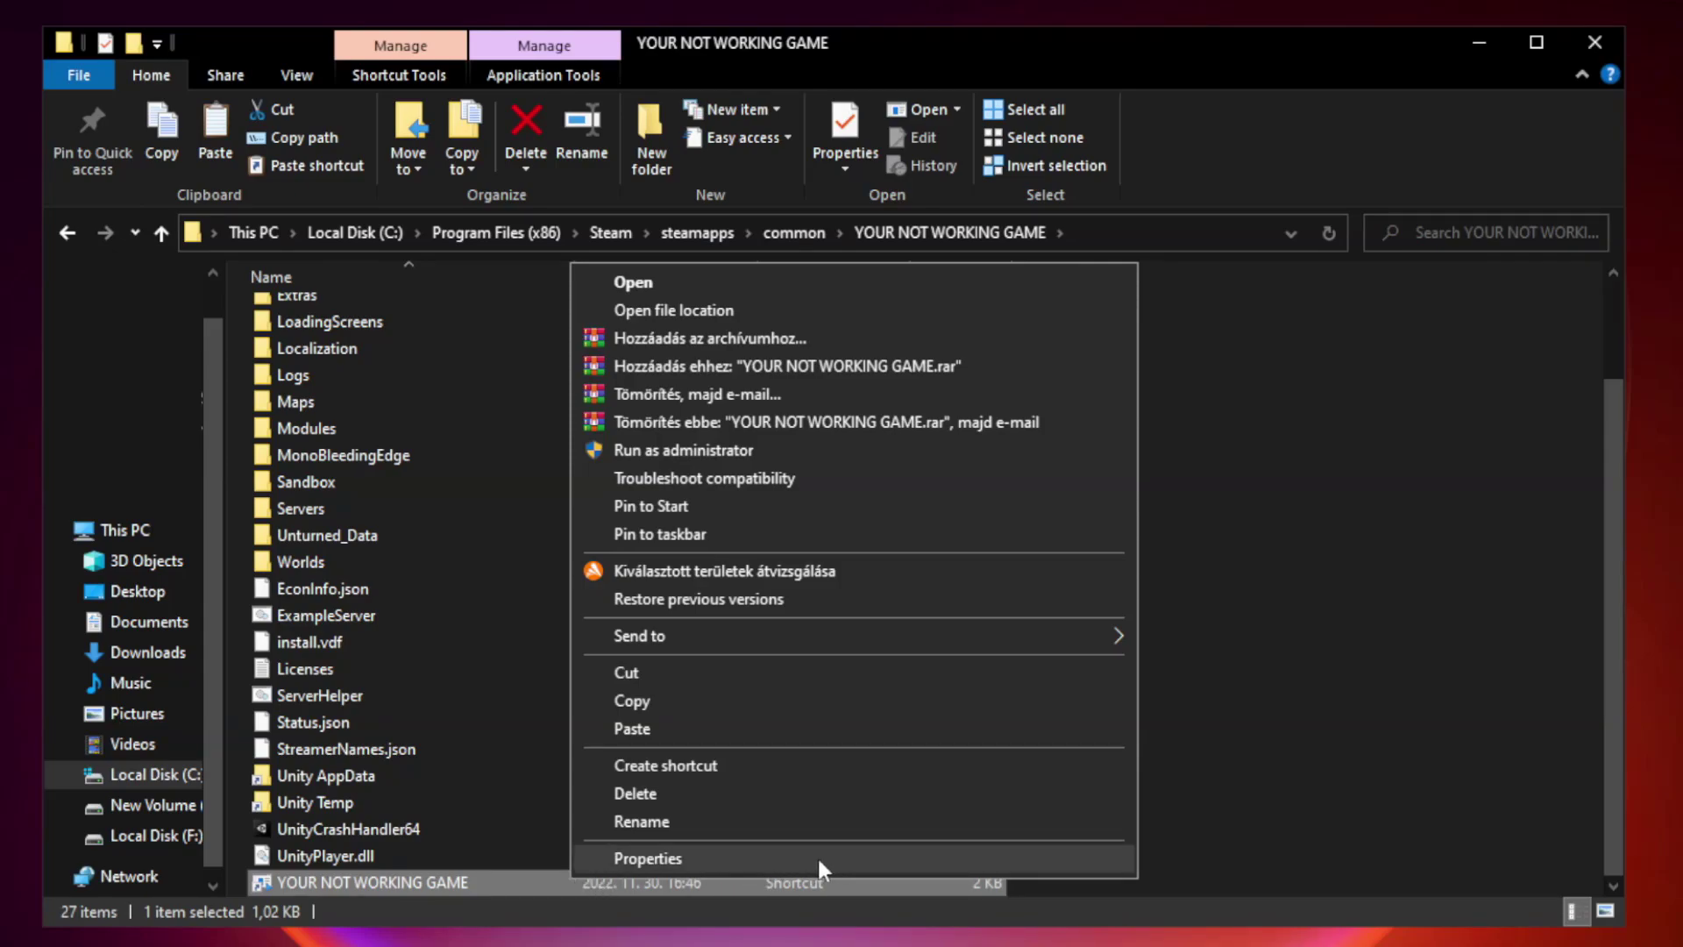
Show the Compatibility settings in the game shortcut's Properties
{"action": "left_click", "coordinate": [845, 852]}
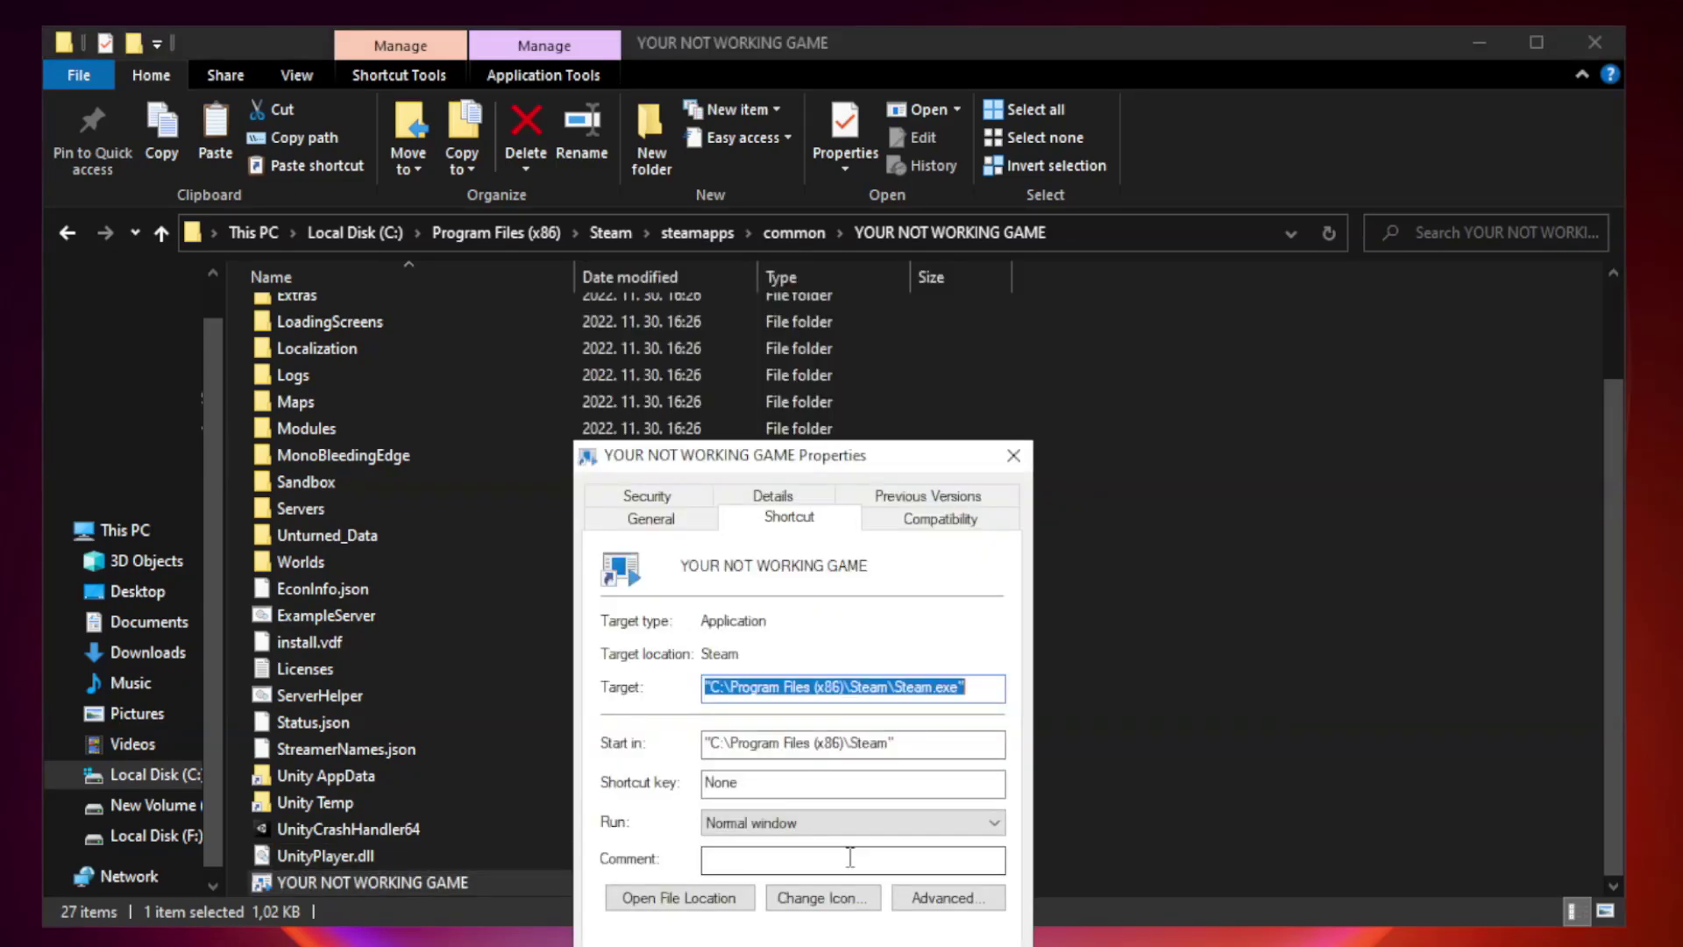
{"action": "left_click_drag", "start_coordinate": [835, 470], "coordinate": [839, 197]}
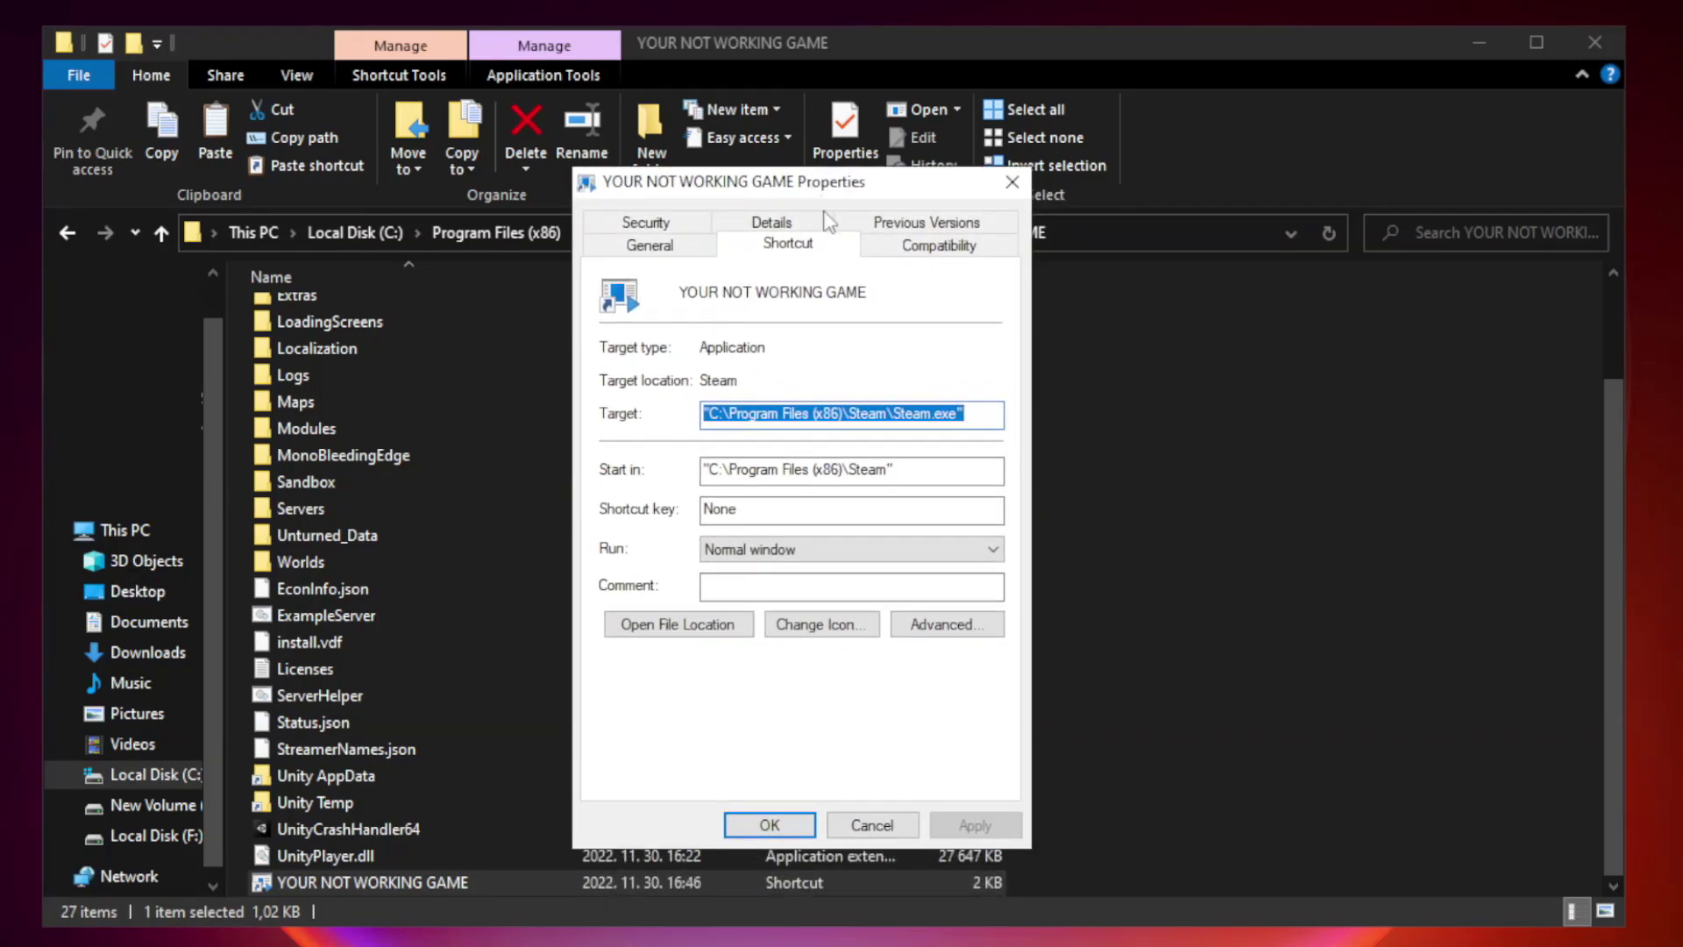
{"action": "left_click", "coordinate": [935, 251]}
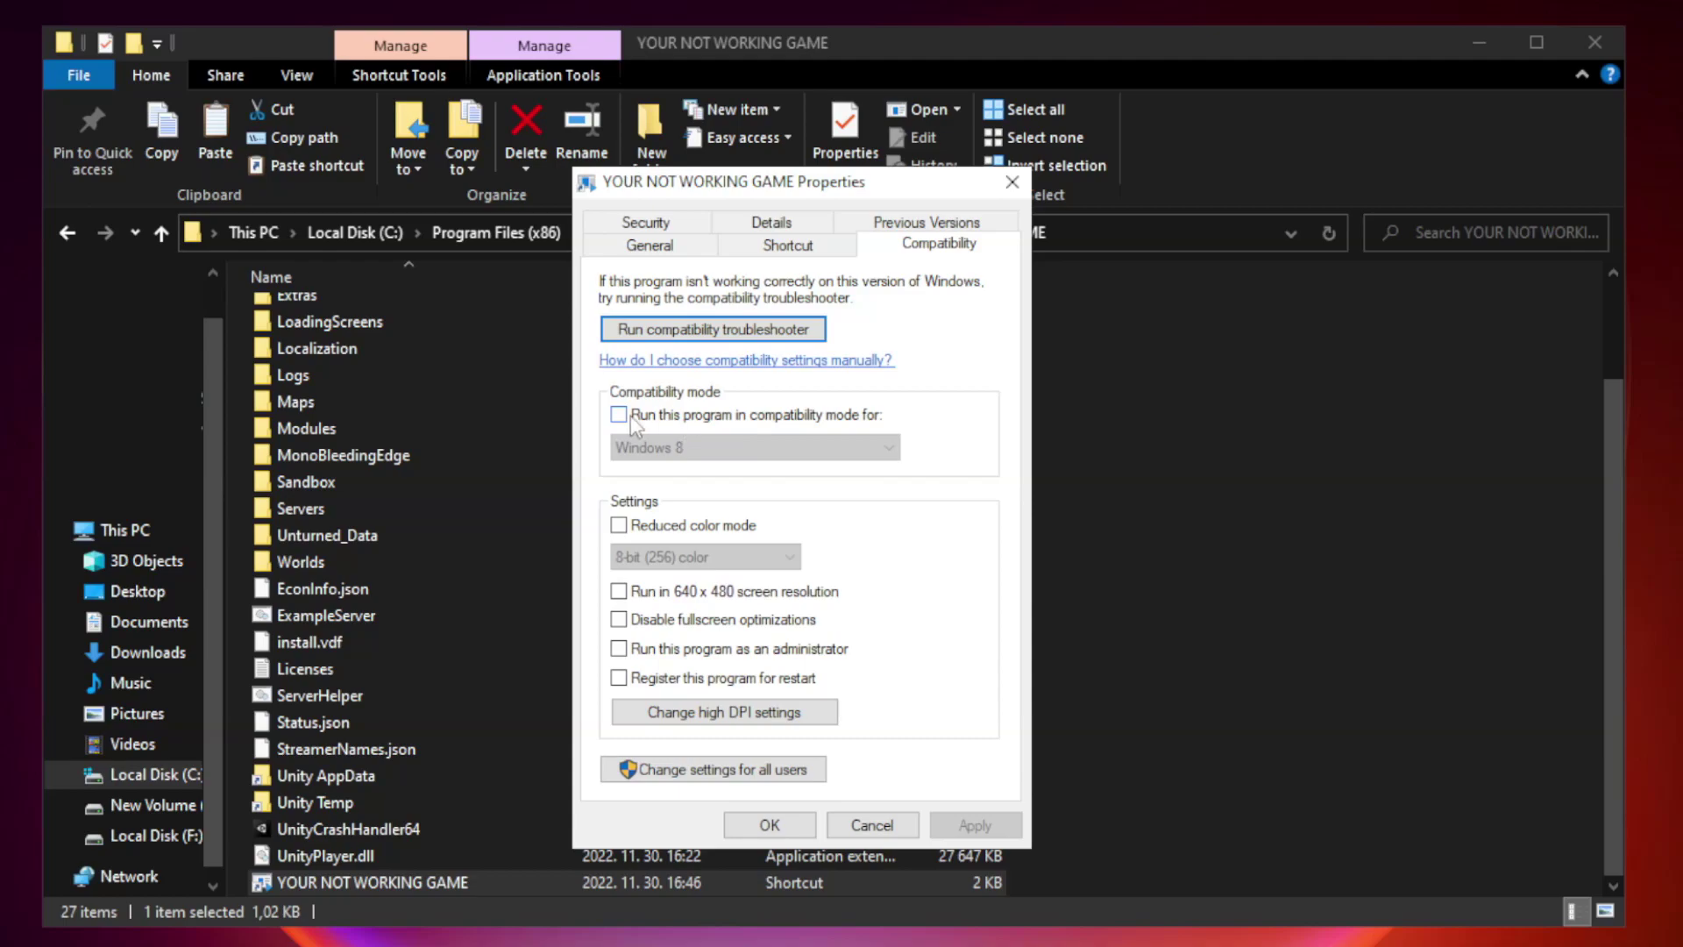
Run the game in Windows 8 compatibility mode as administrator with fullscreen optimizations disabled, then apply and confirm
{"action": "left_click", "coordinate": [673, 418]}
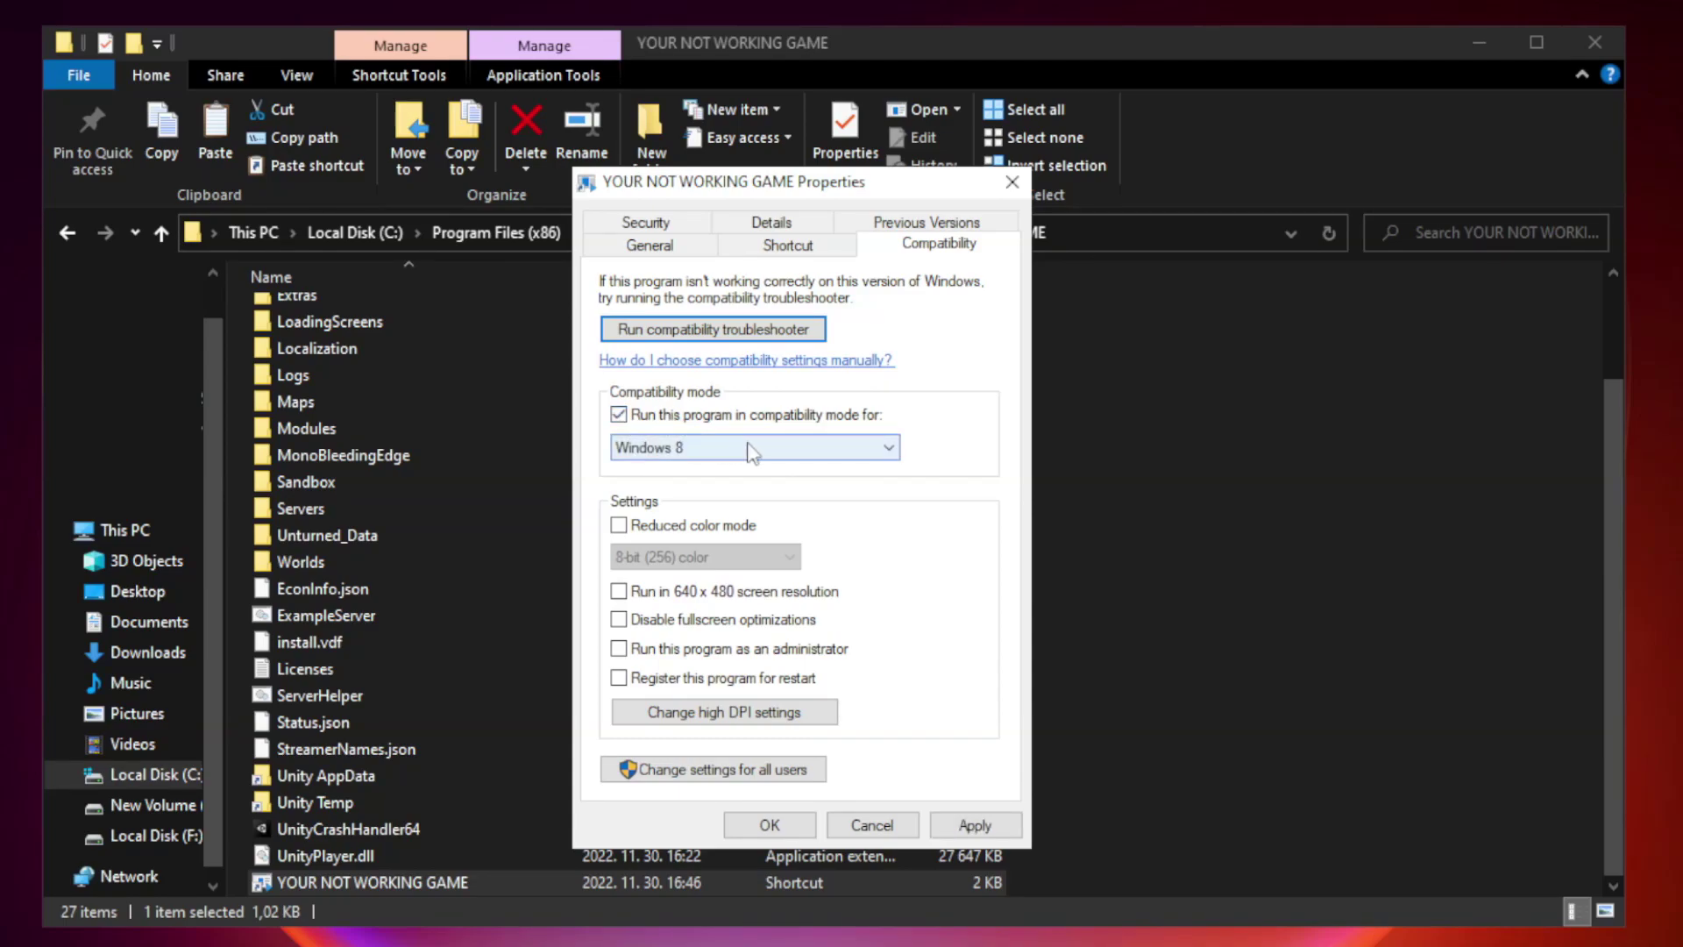
{"action": "left_click", "coordinate": [712, 448]}
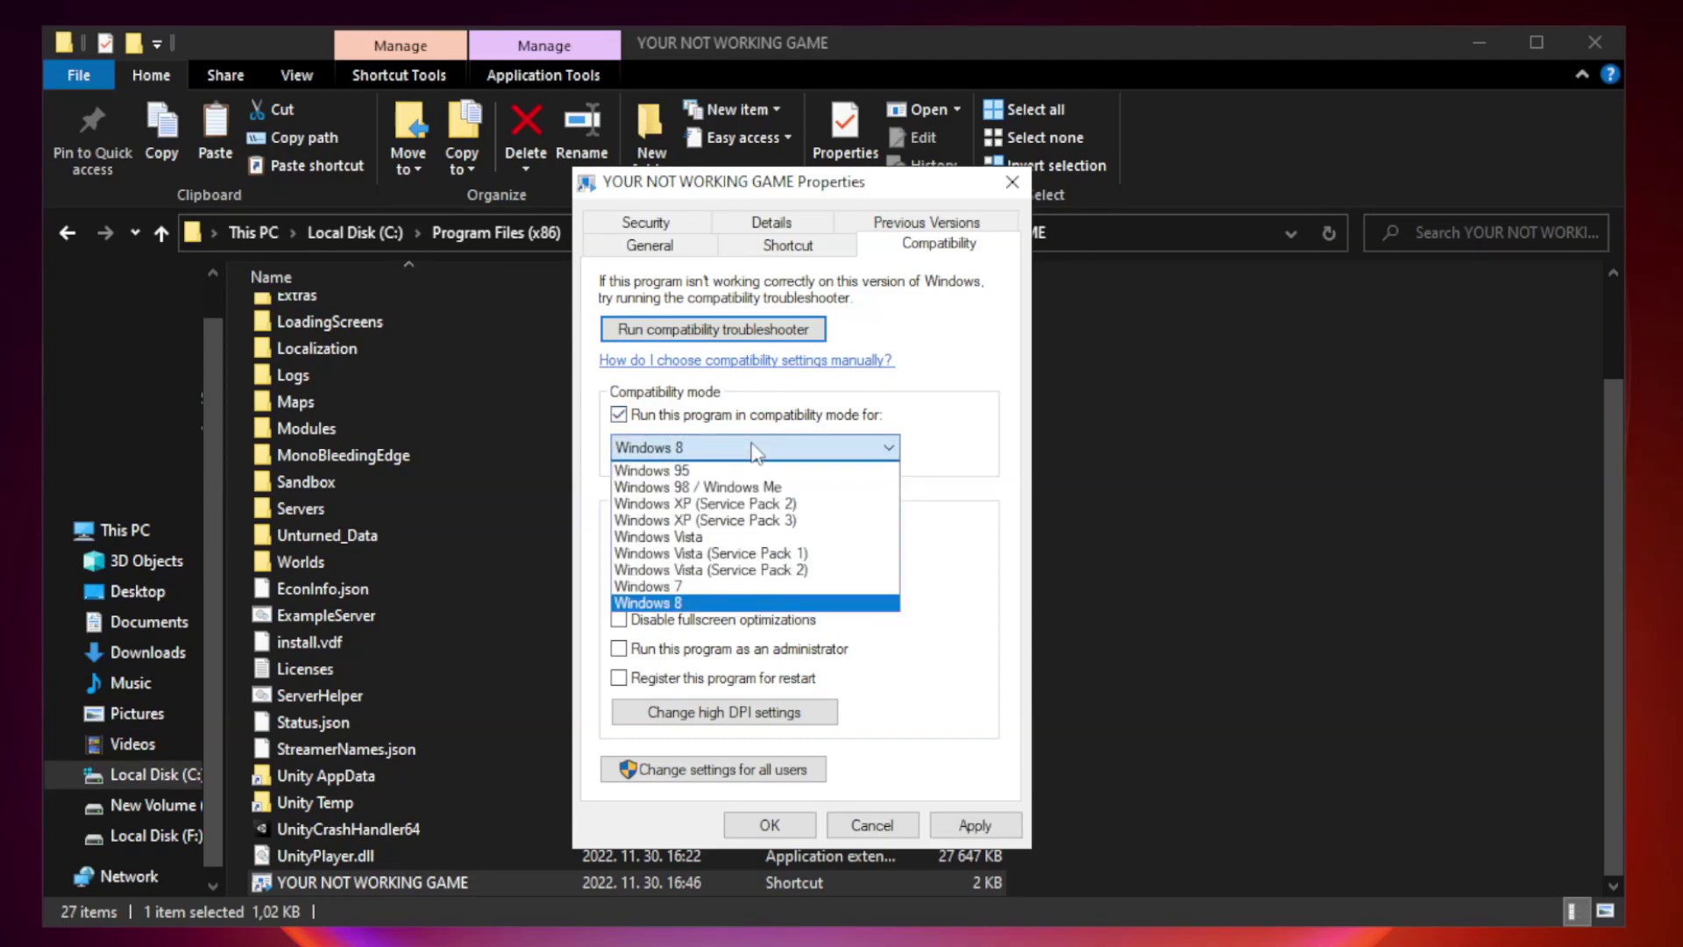
{"action": "left_click", "coordinate": [714, 604]}
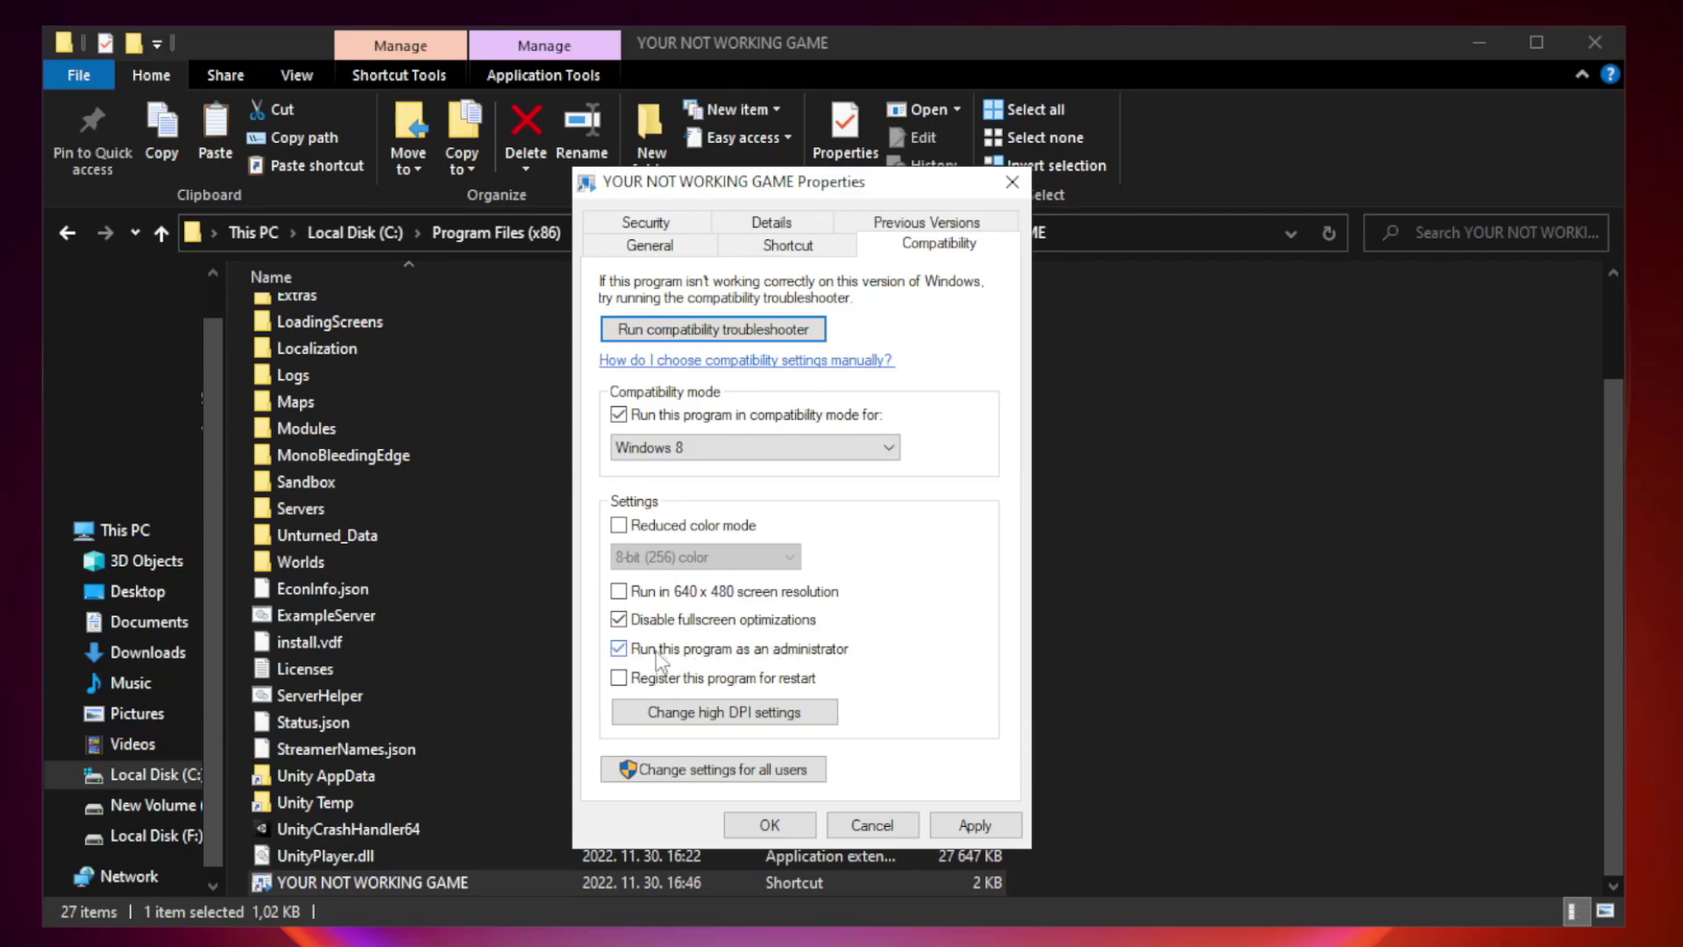
{"action": "left_click", "coordinate": [975, 825]}
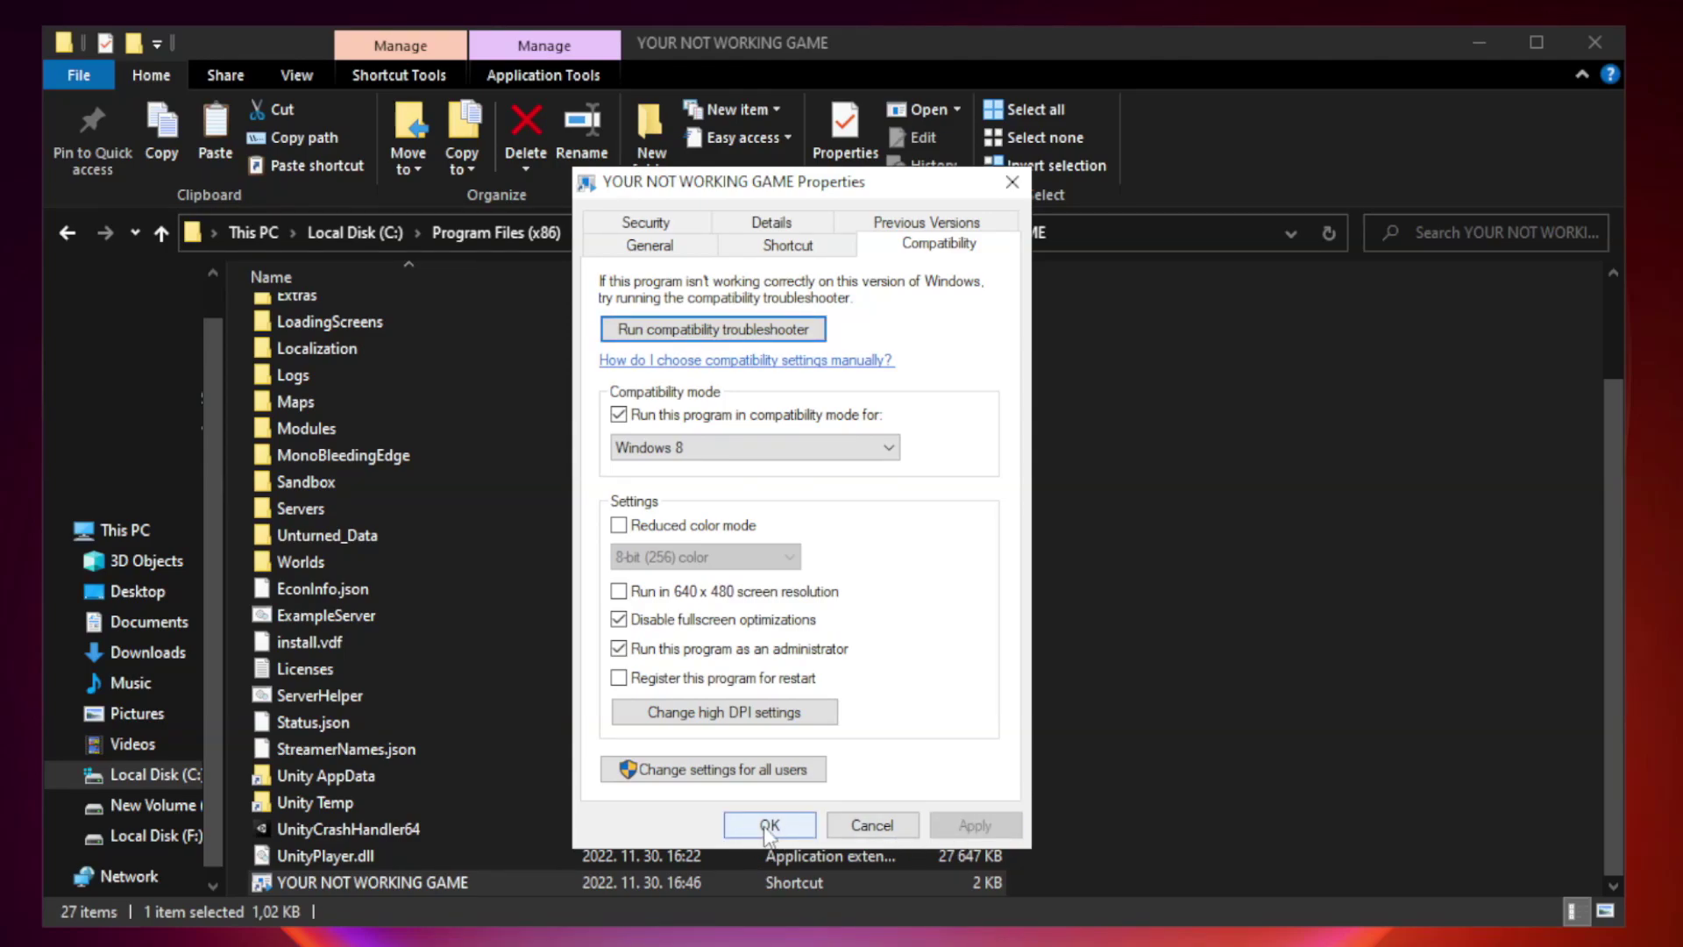
{"action": "left_click", "coordinate": [769, 826]}
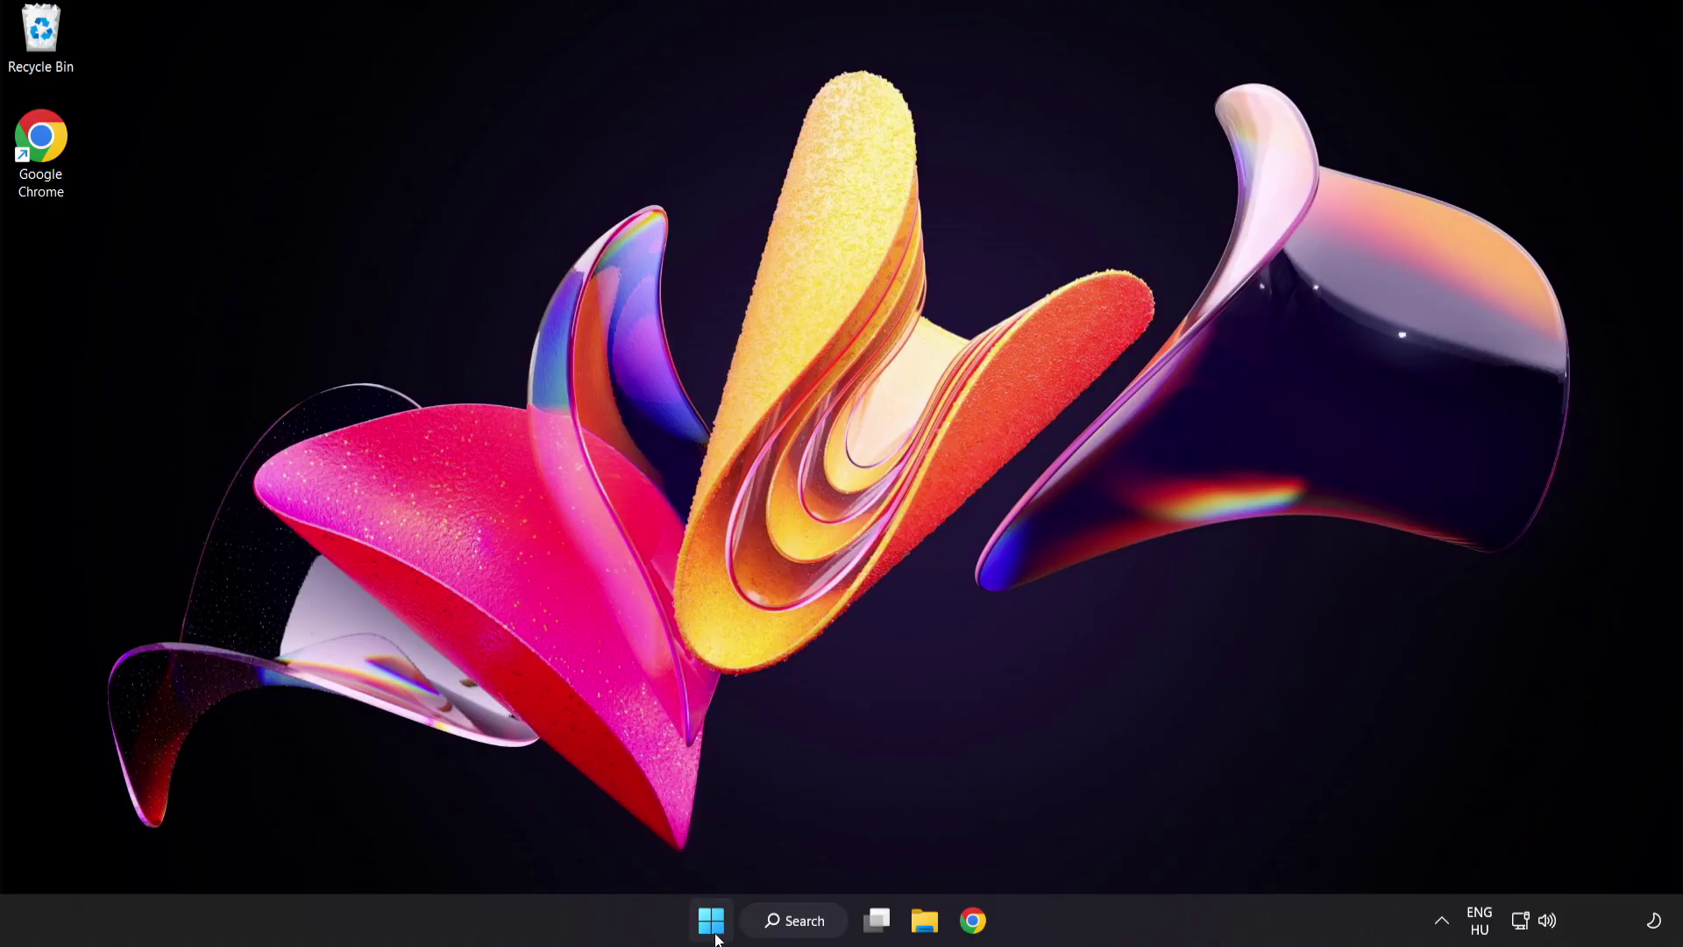
Launch Task Manager from the Start button's right-click quick menu
{"action": "right_click", "coordinate": [717, 925]}
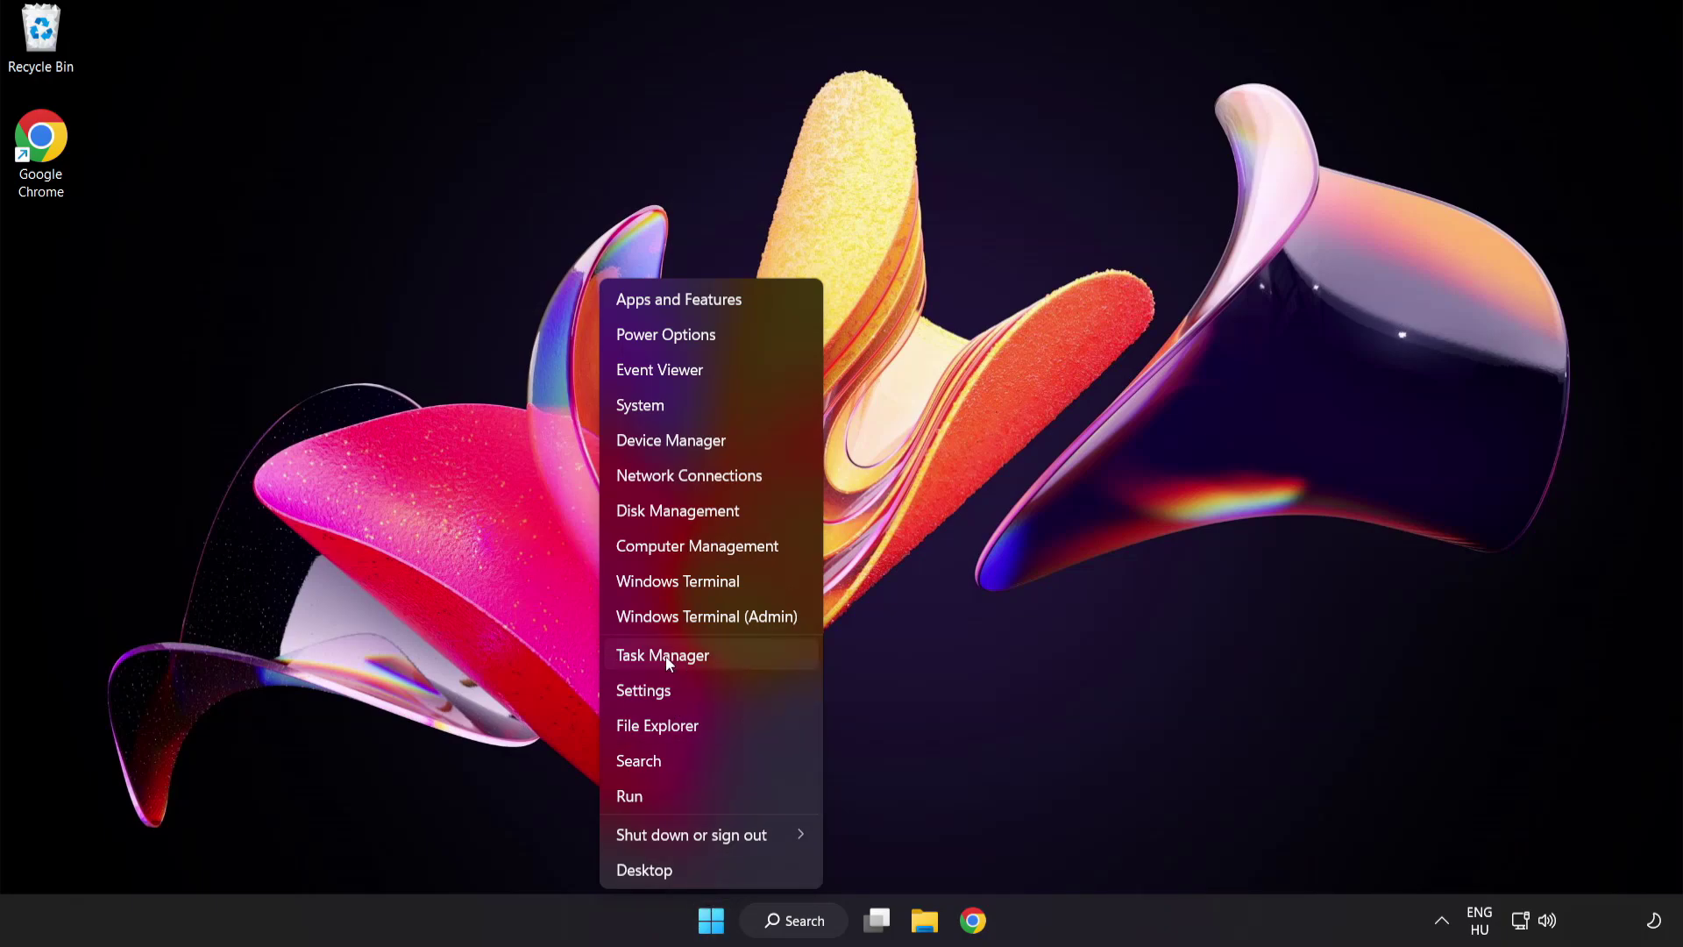
{"action": "left_click", "coordinate": [728, 654]}
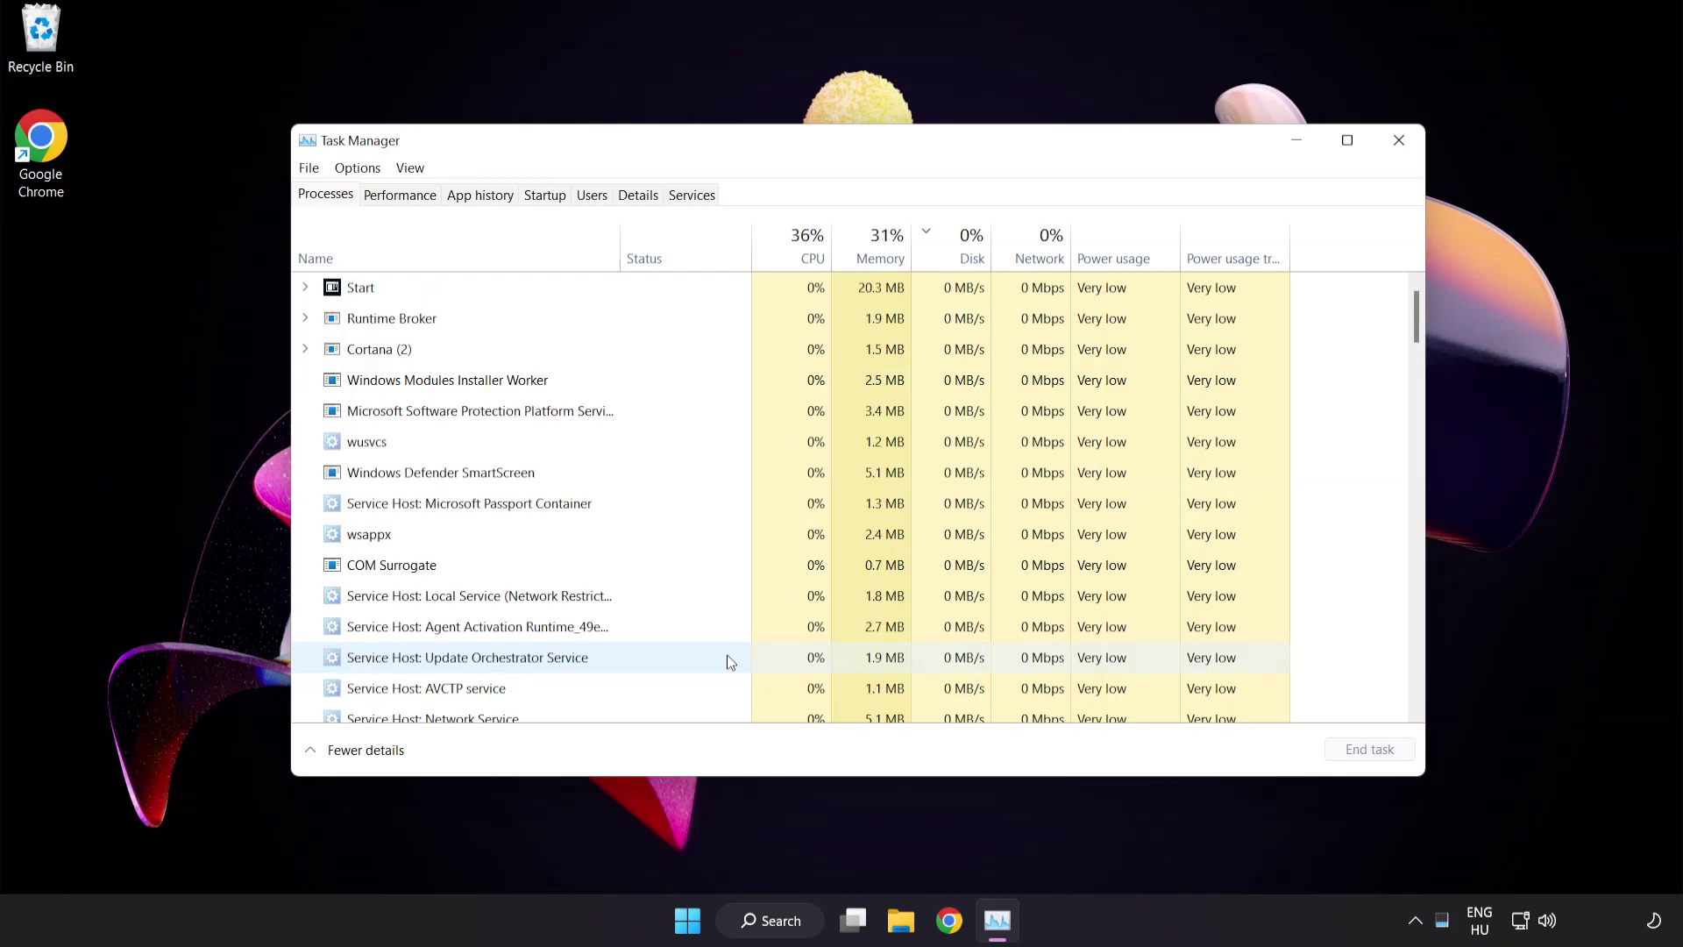
On the Startup tab, disable Cortana, Phone Link, Terminal and Windows Security notification icon, then close Task Manager
{"action": "left_click", "coordinate": [545, 194]}
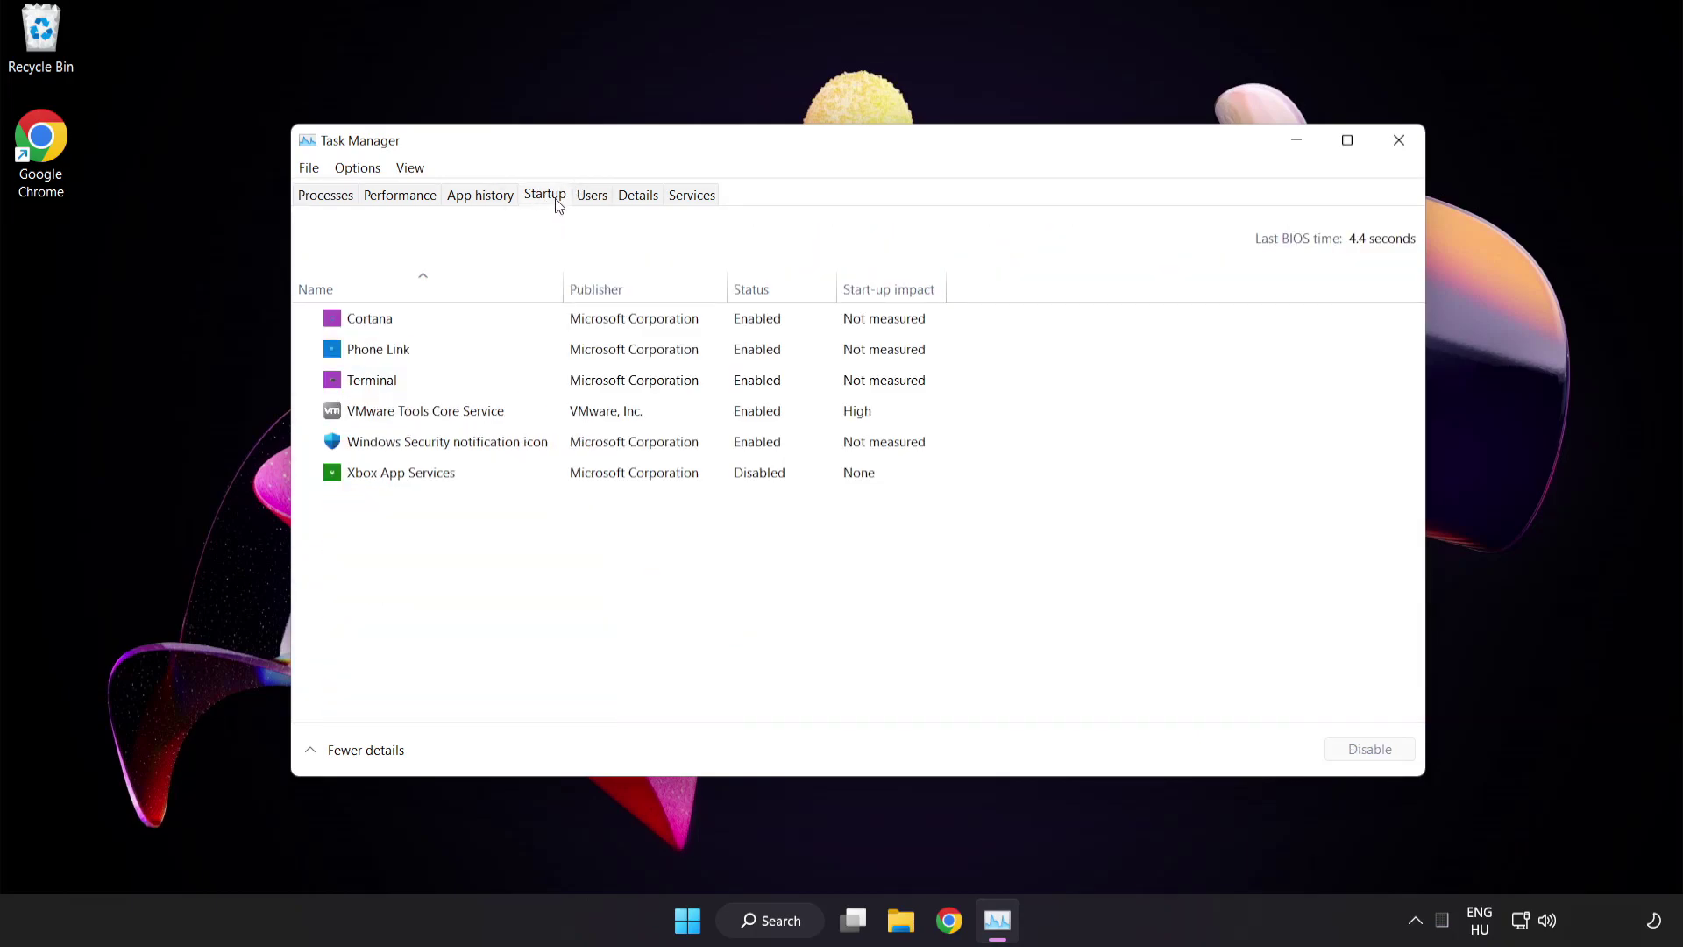
{"action": "left_click", "coordinate": [559, 321]}
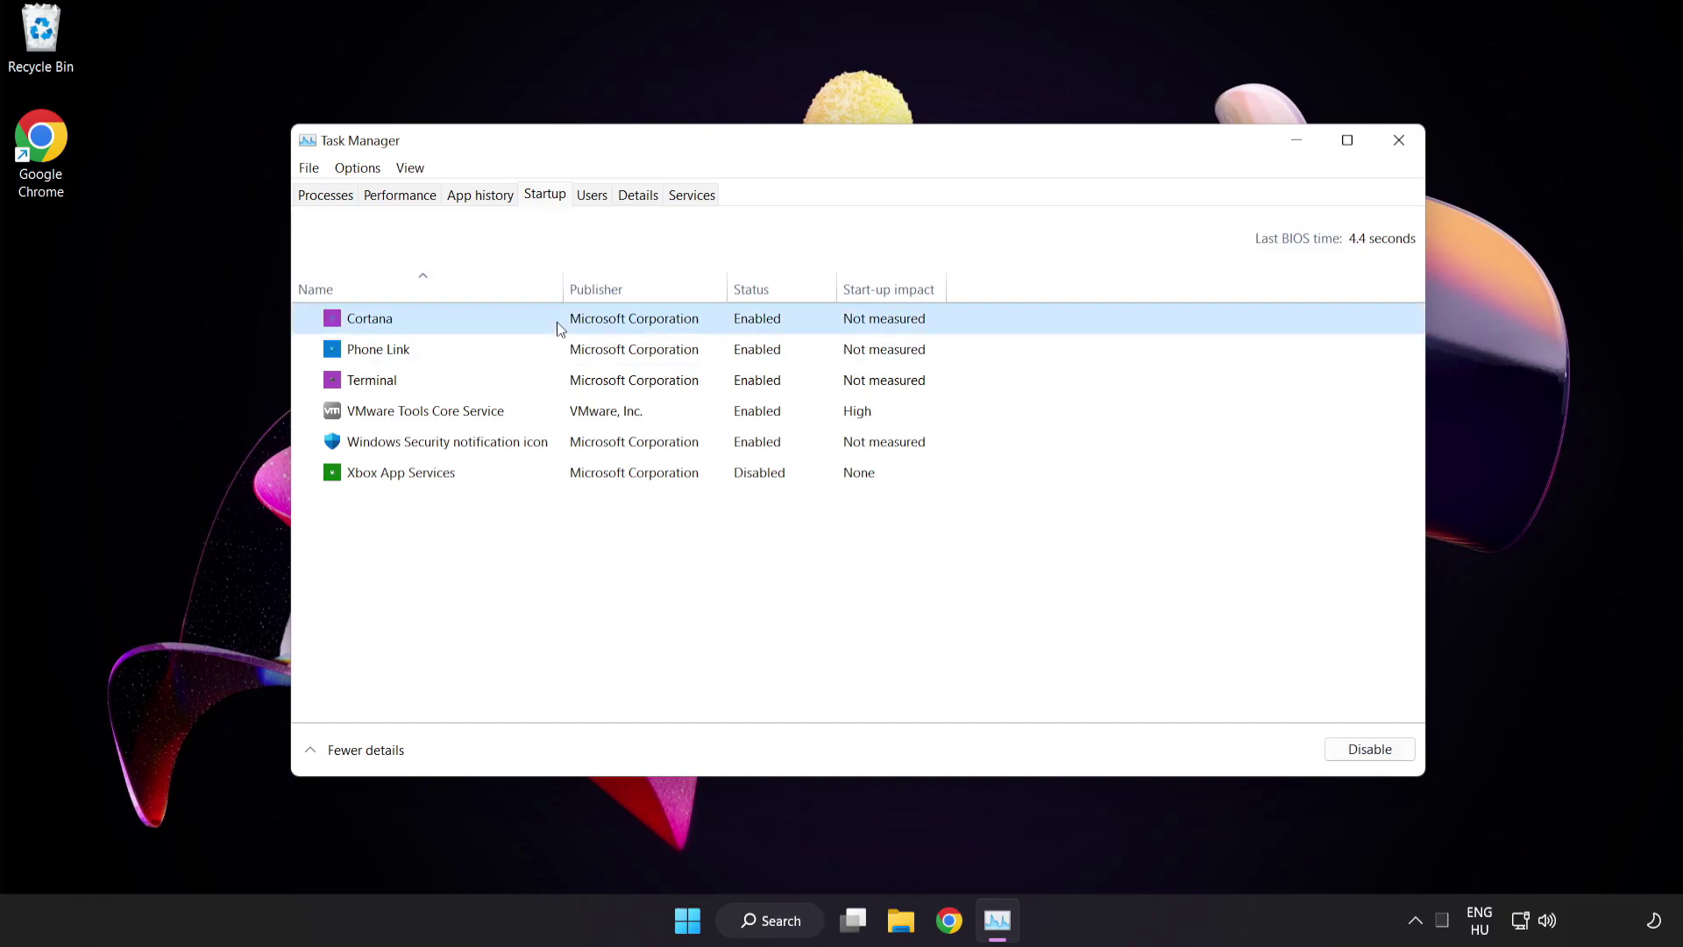
{"action": "left_click", "coordinate": [1372, 750]}
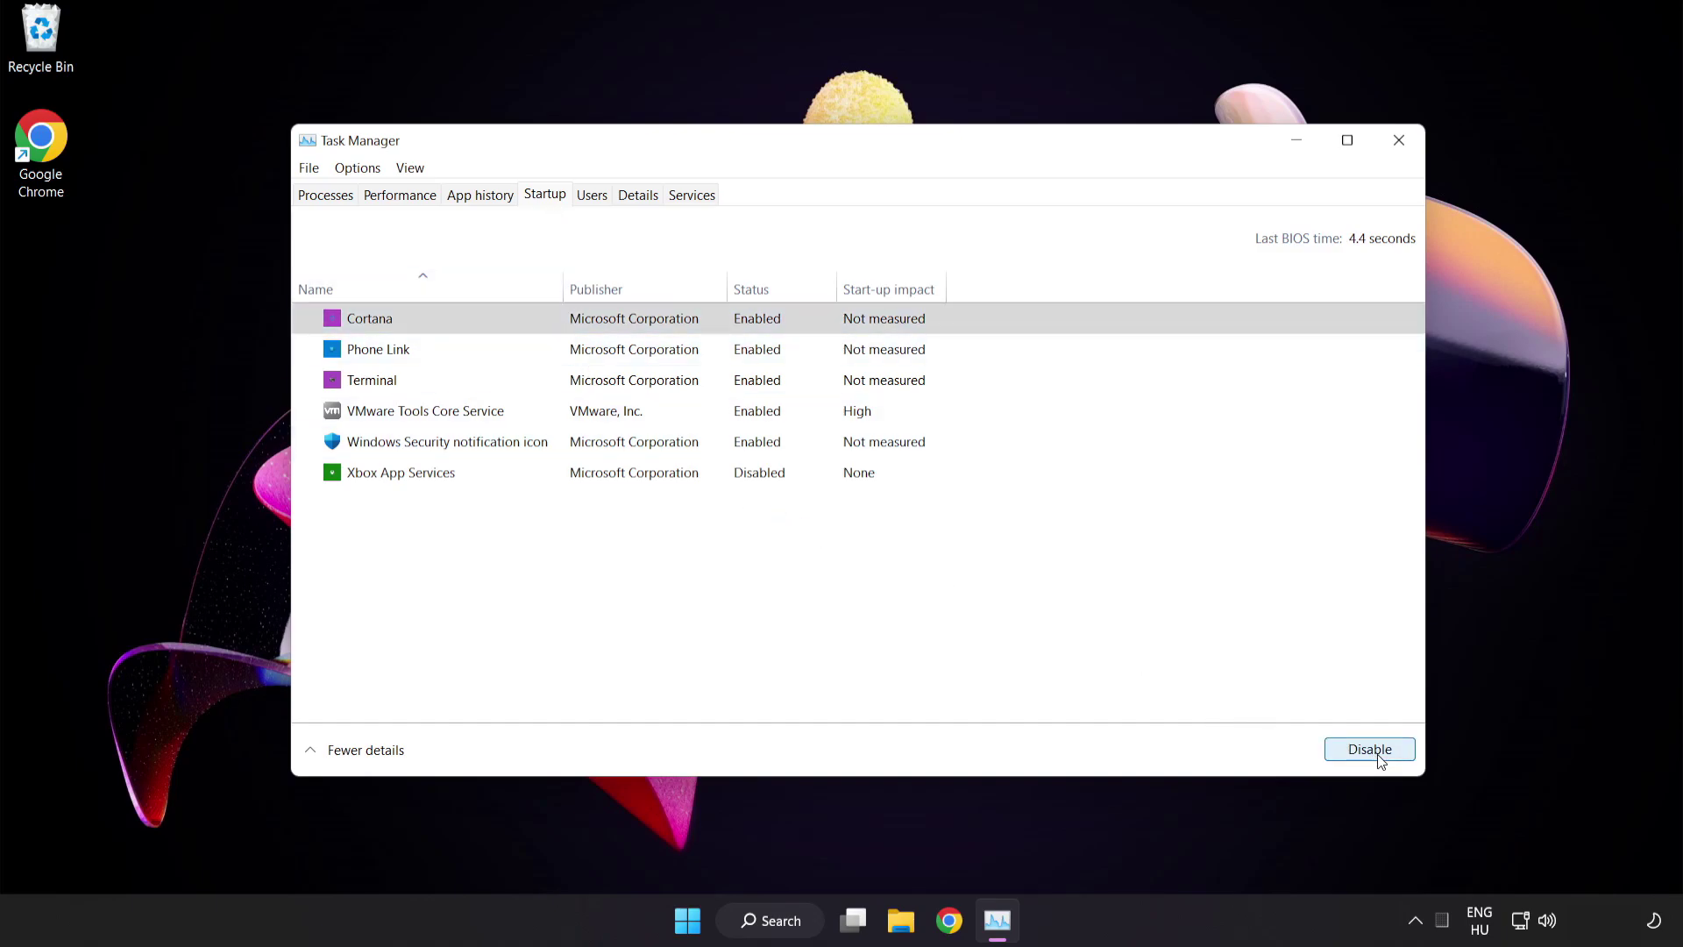
{"action": "left_click", "coordinate": [520, 349]}
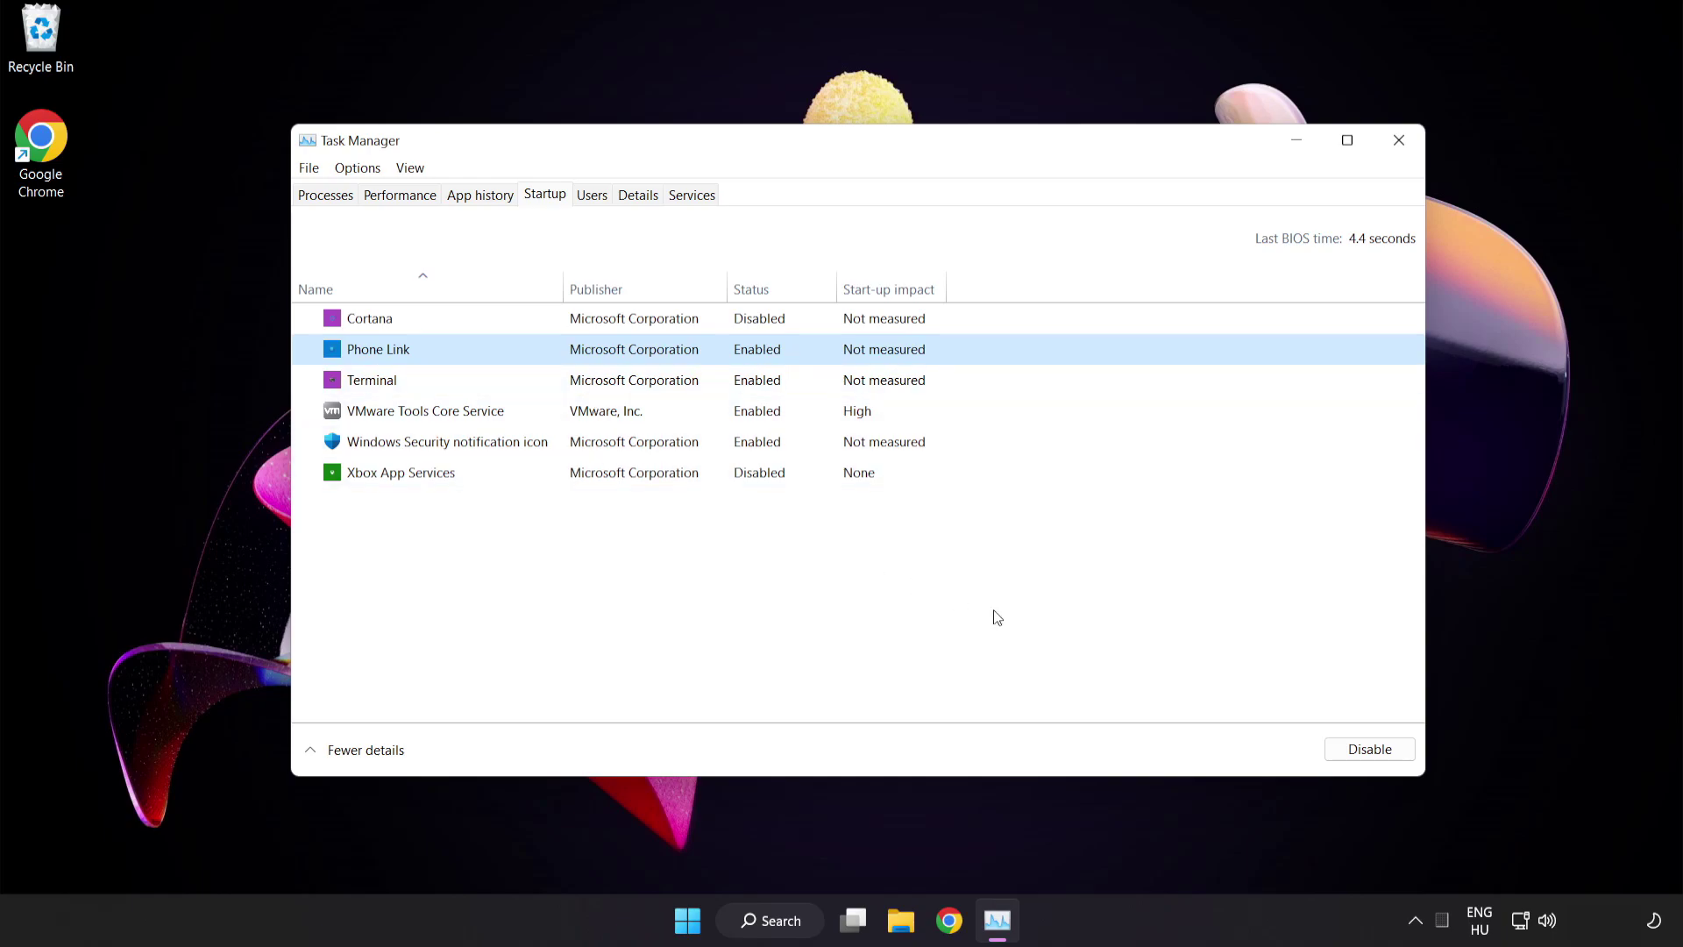
{"action": "left_click", "coordinate": [1370, 750]}
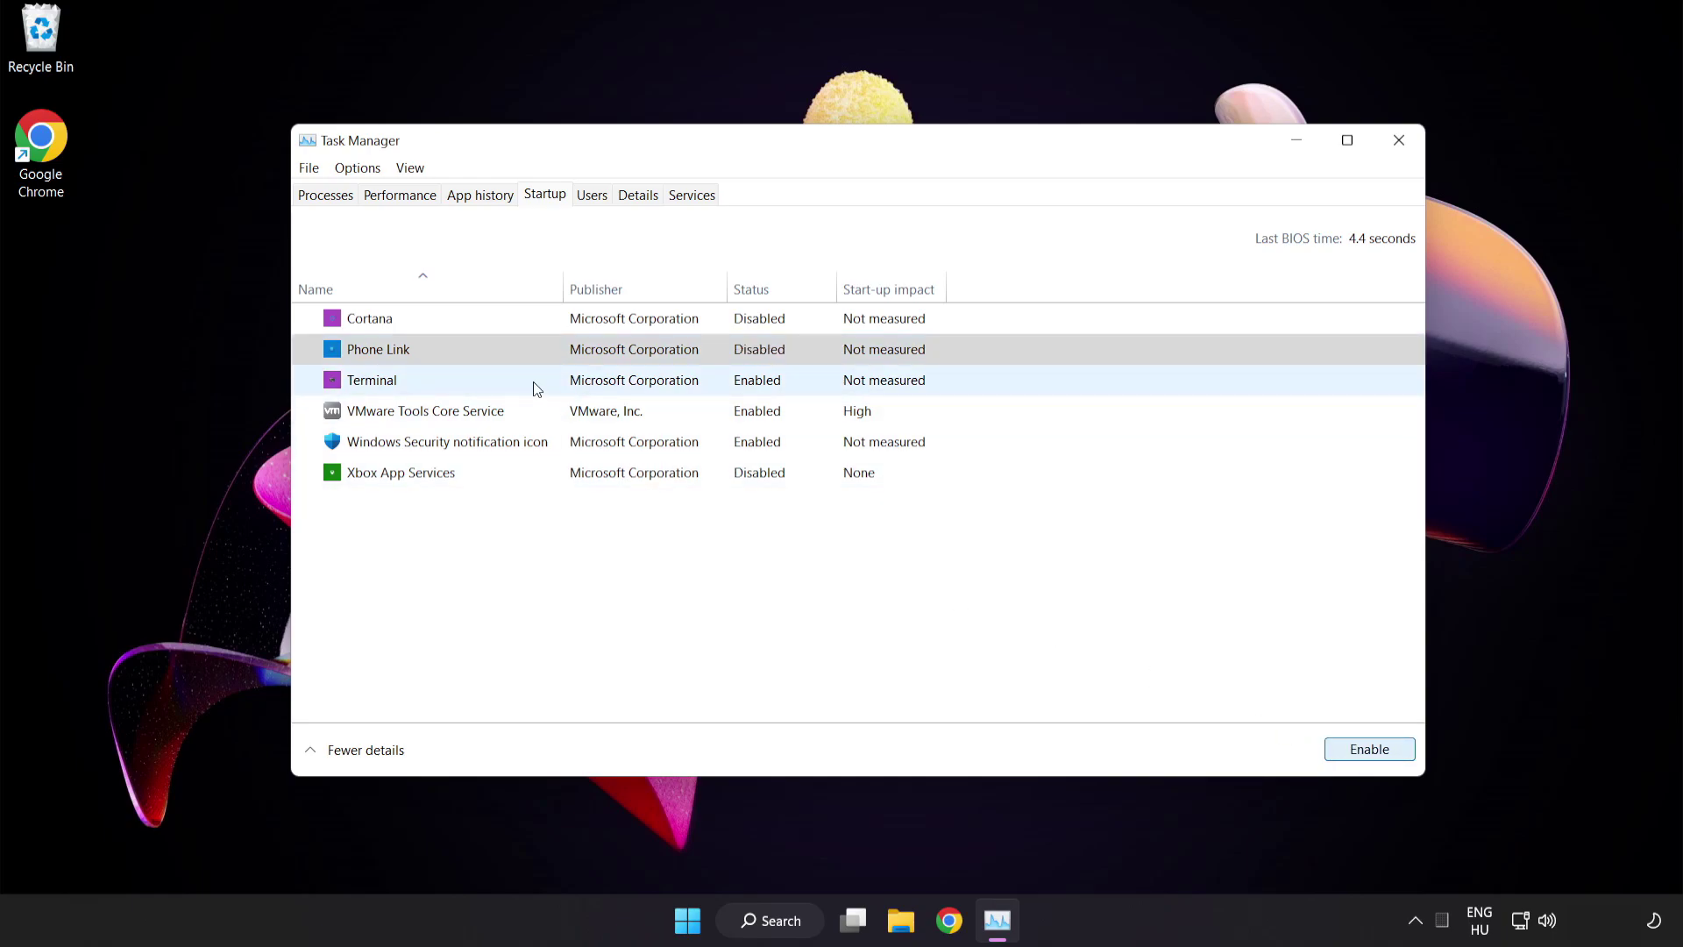
{"action": "left_click", "coordinate": [533, 381]}
{"action": "left_click", "coordinate": [1369, 749]}
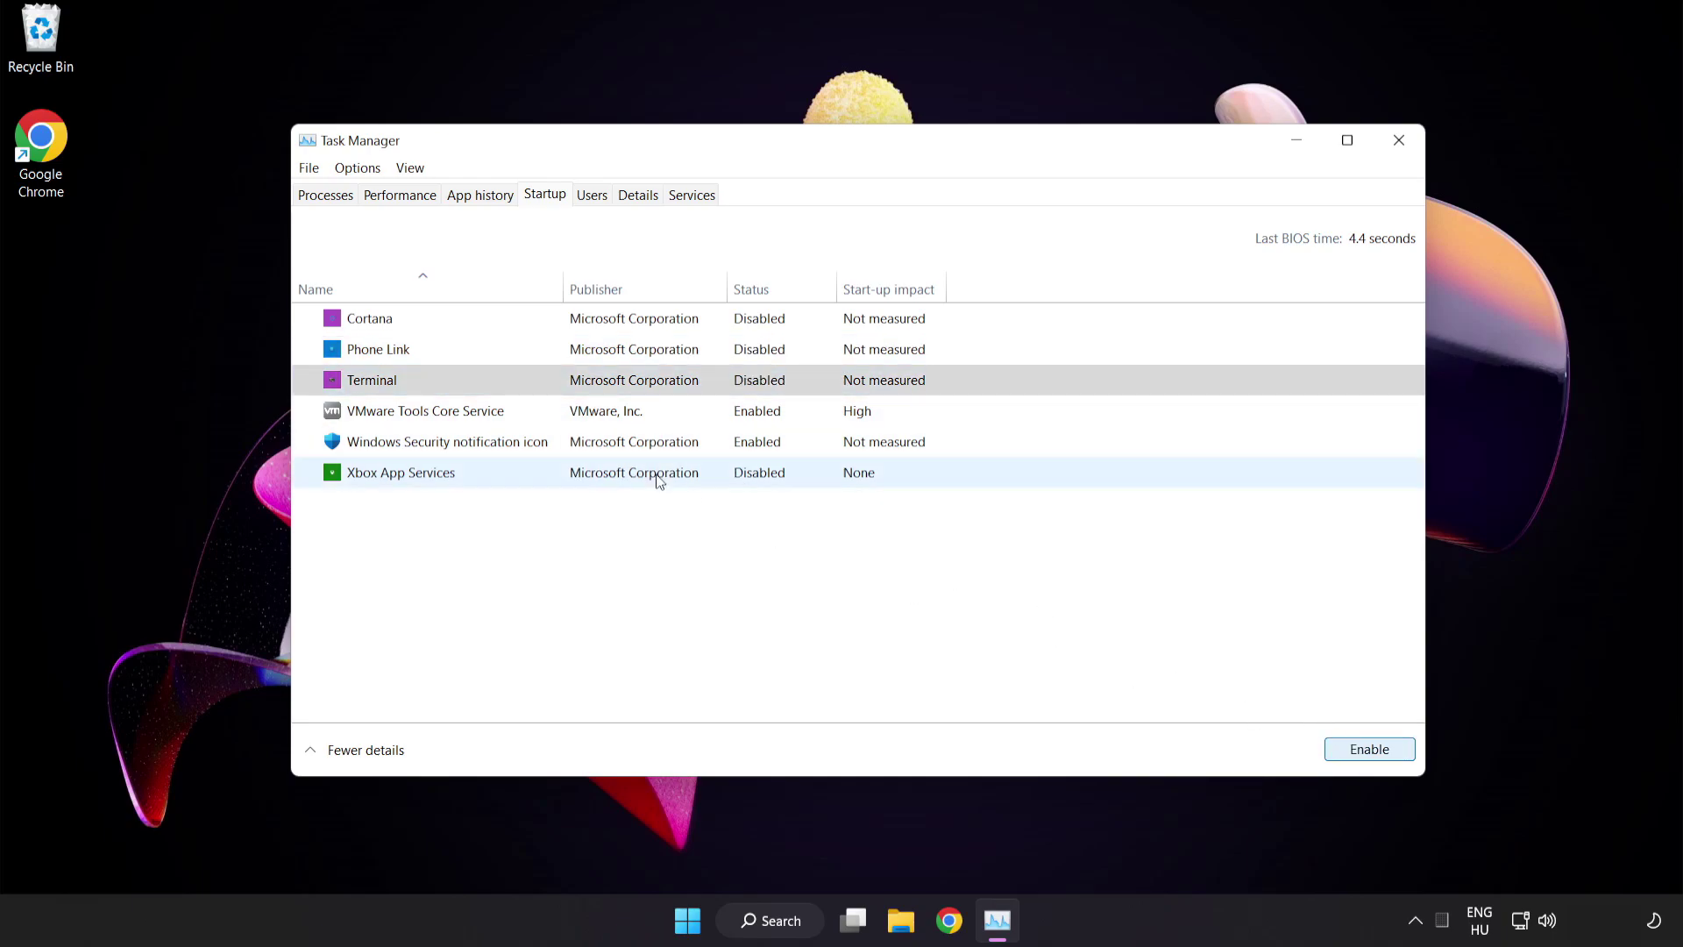
{"action": "left_click", "coordinate": [569, 448]}
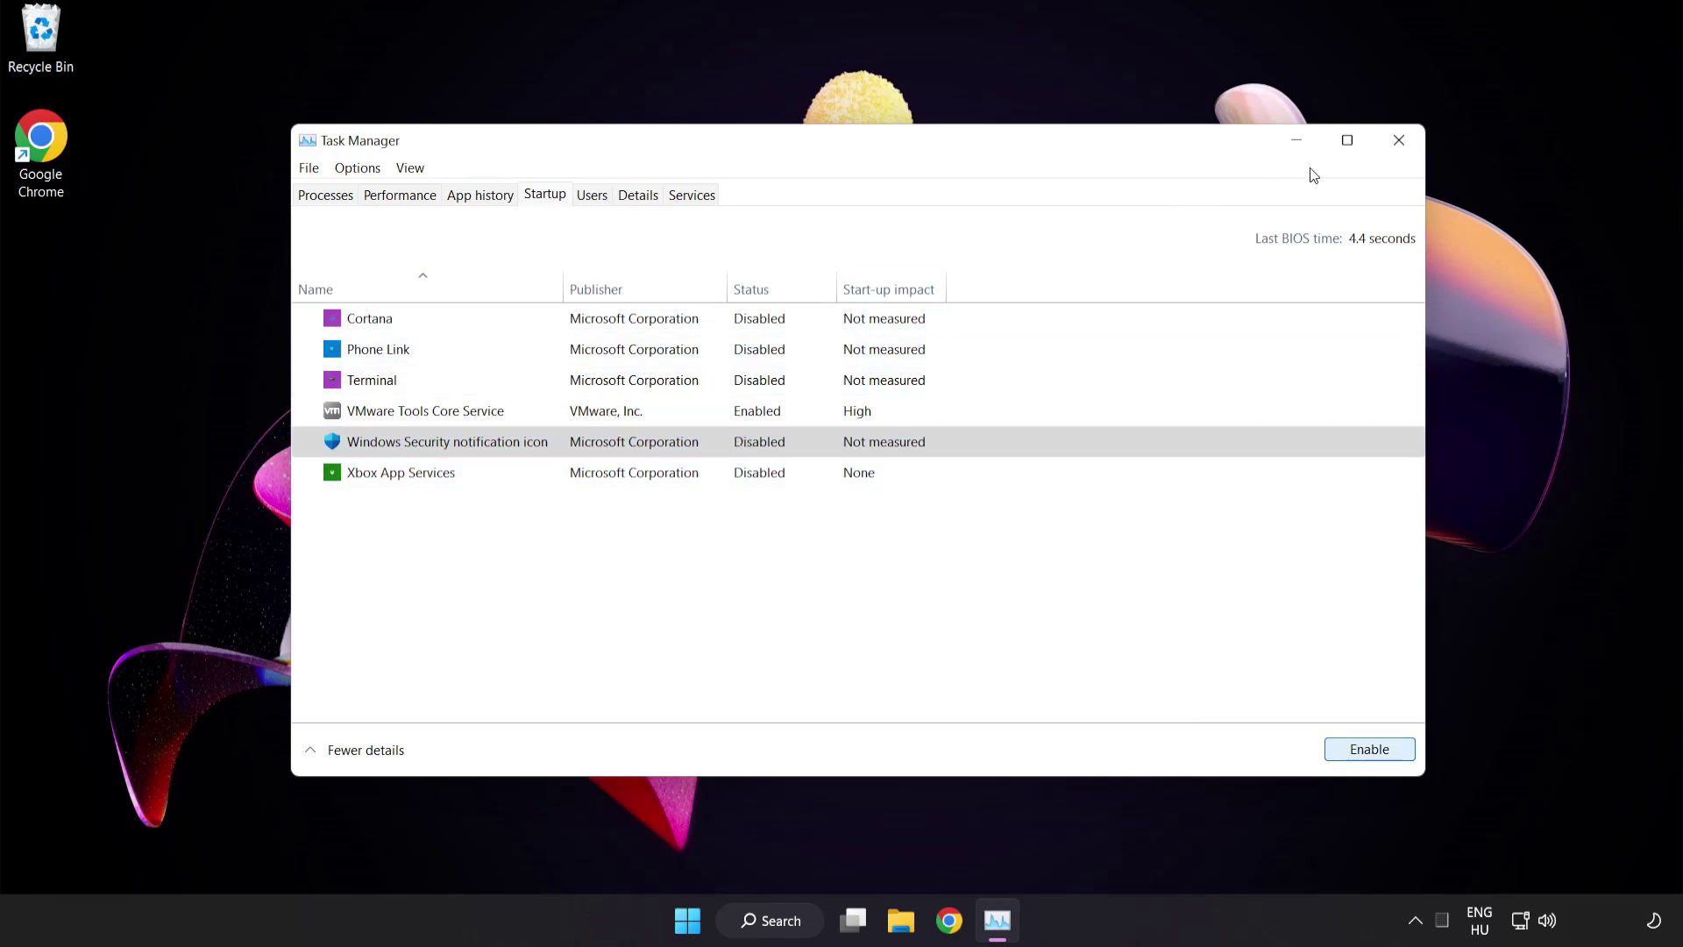
{"action": "left_click", "coordinate": [1401, 142]}
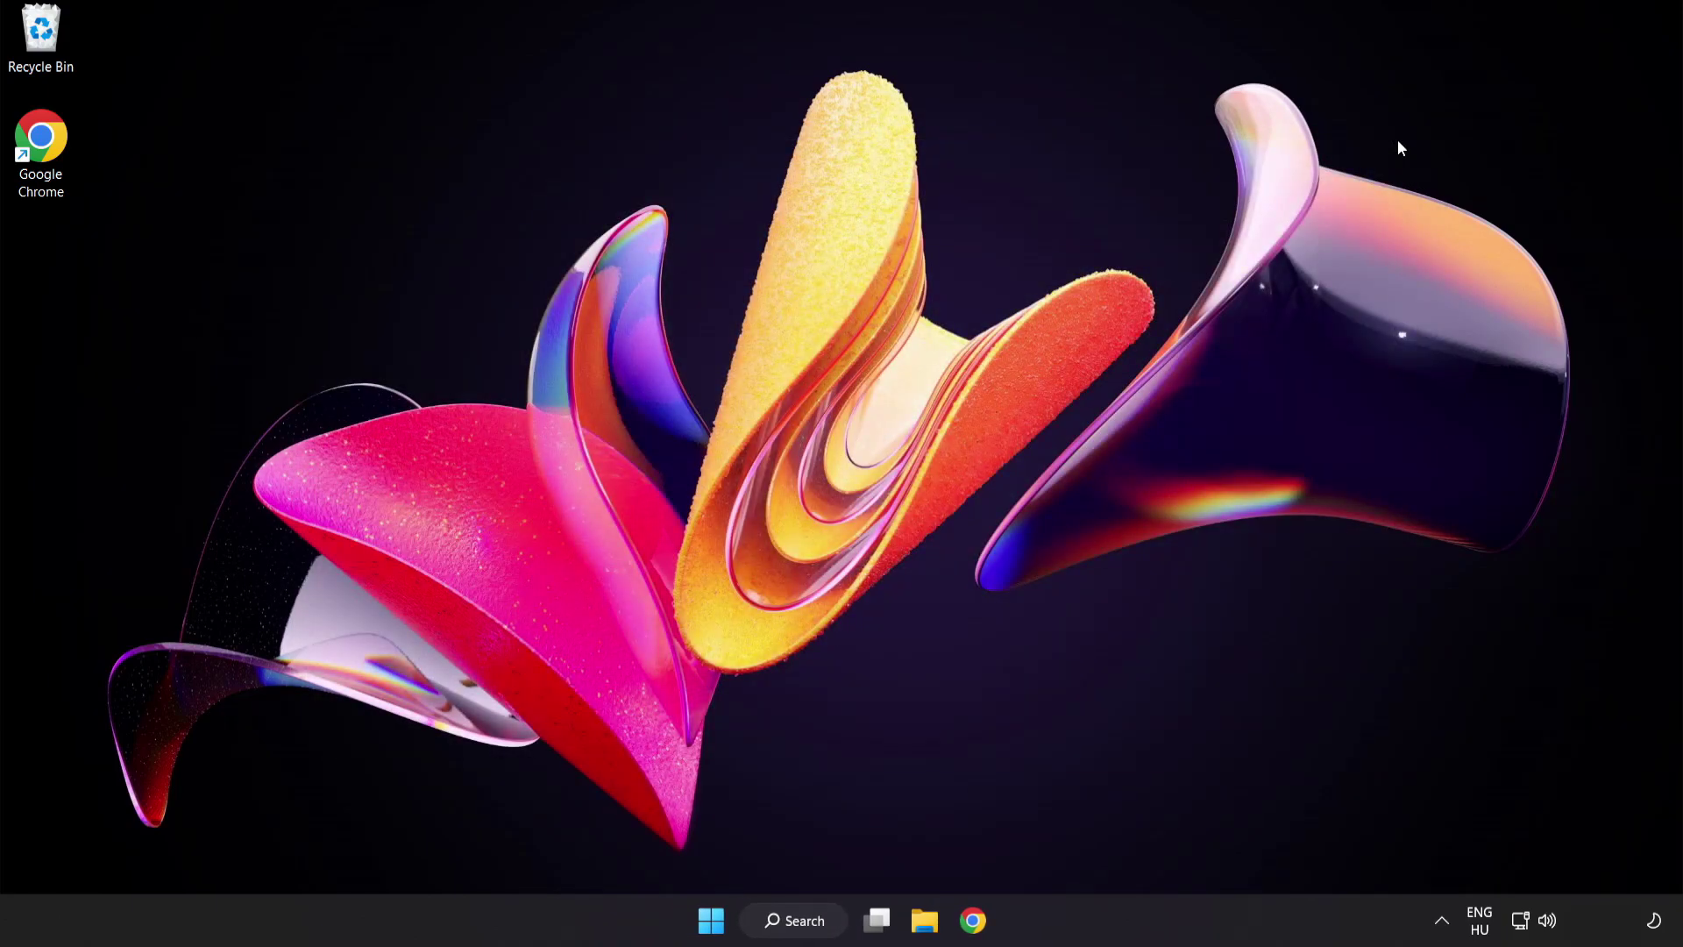
Return to the browser and highlight the DirectX download page address
{"action": "left_click", "coordinate": [974, 921]}
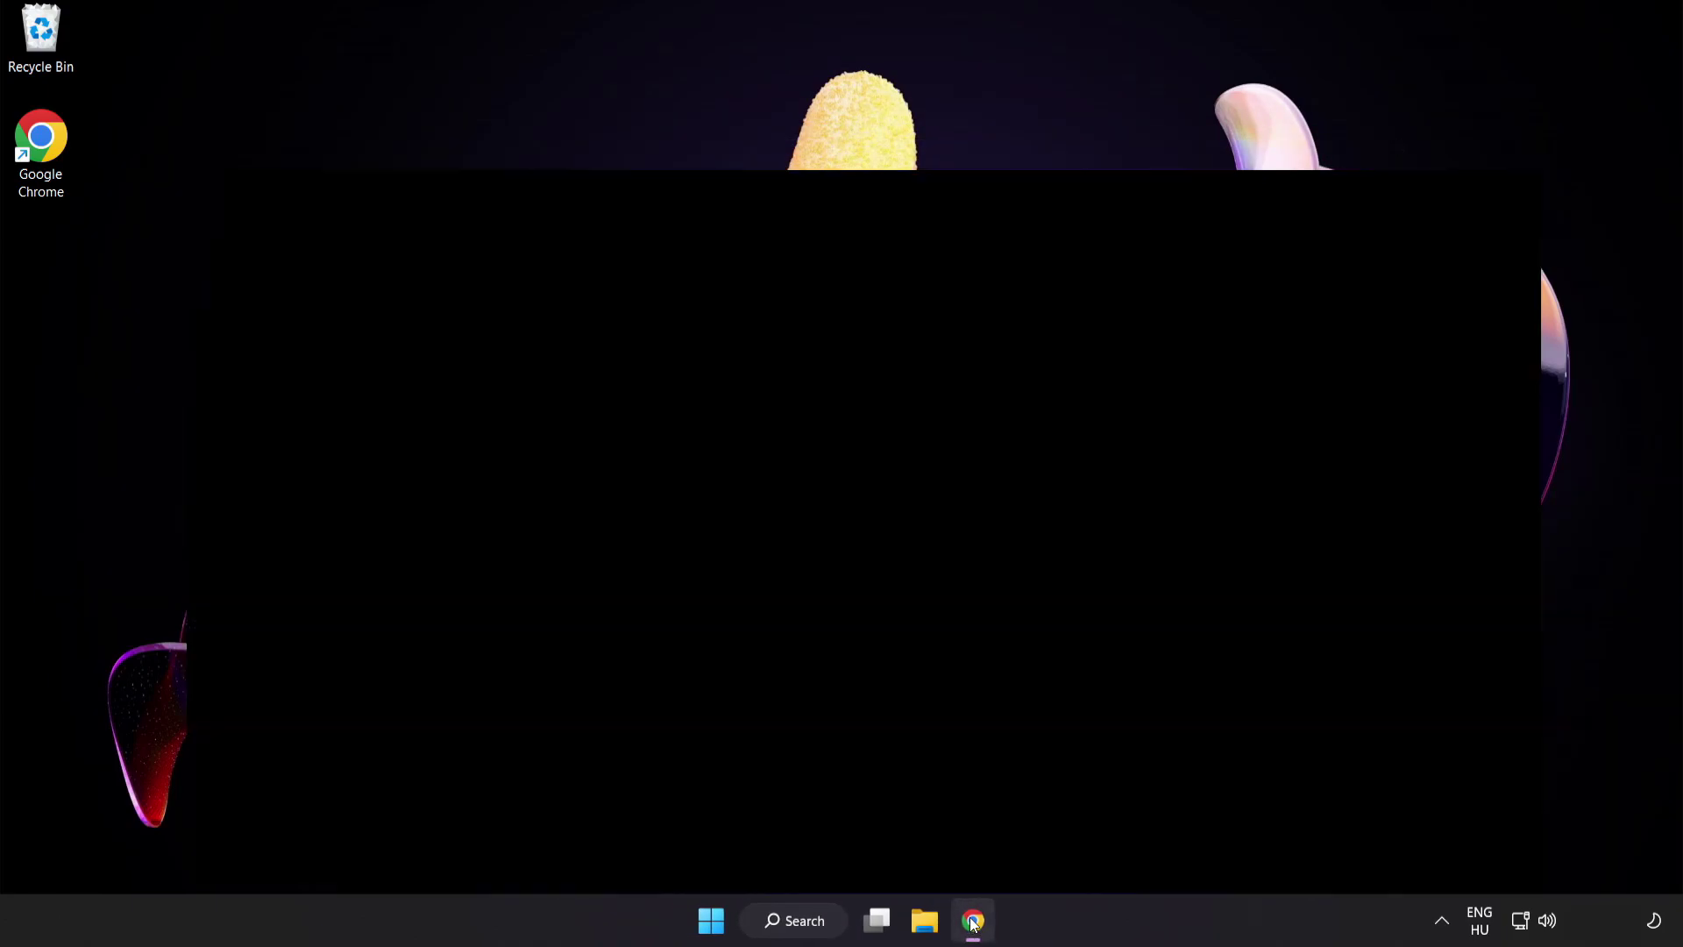
{"action": "left_click", "coordinate": [553, 53]}
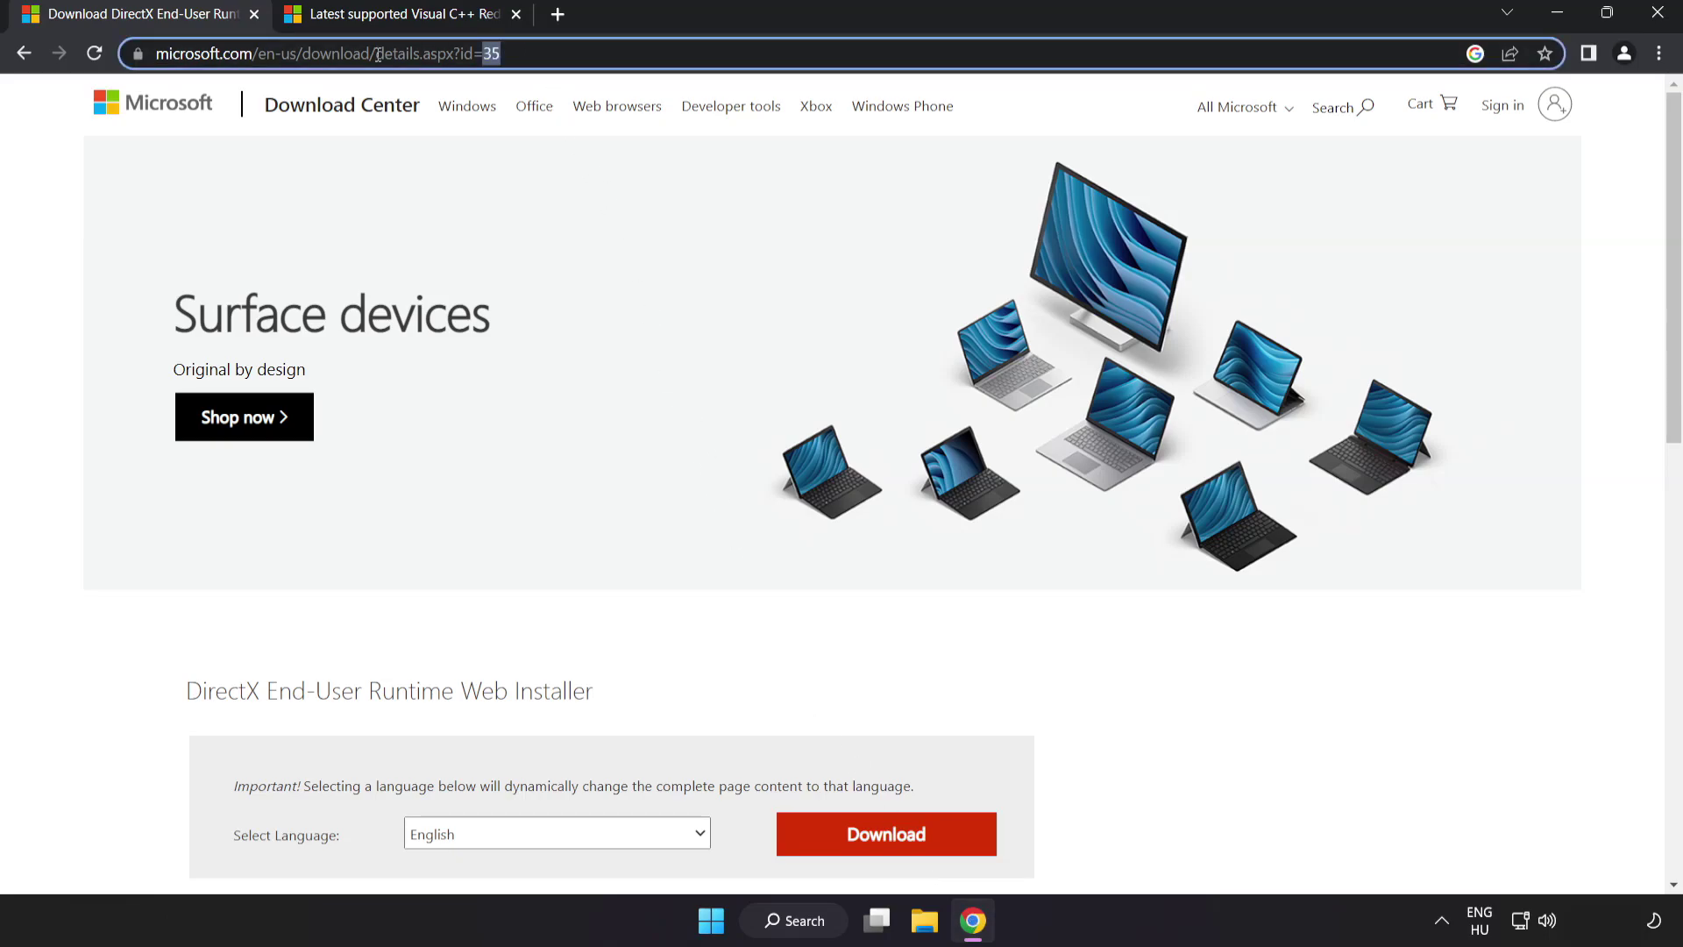
{"action": "left_click_drag", "start_coordinate": [329, 53], "coordinate": [579, 54]}
{"action": "left_click", "coordinate": [1174, 696]}
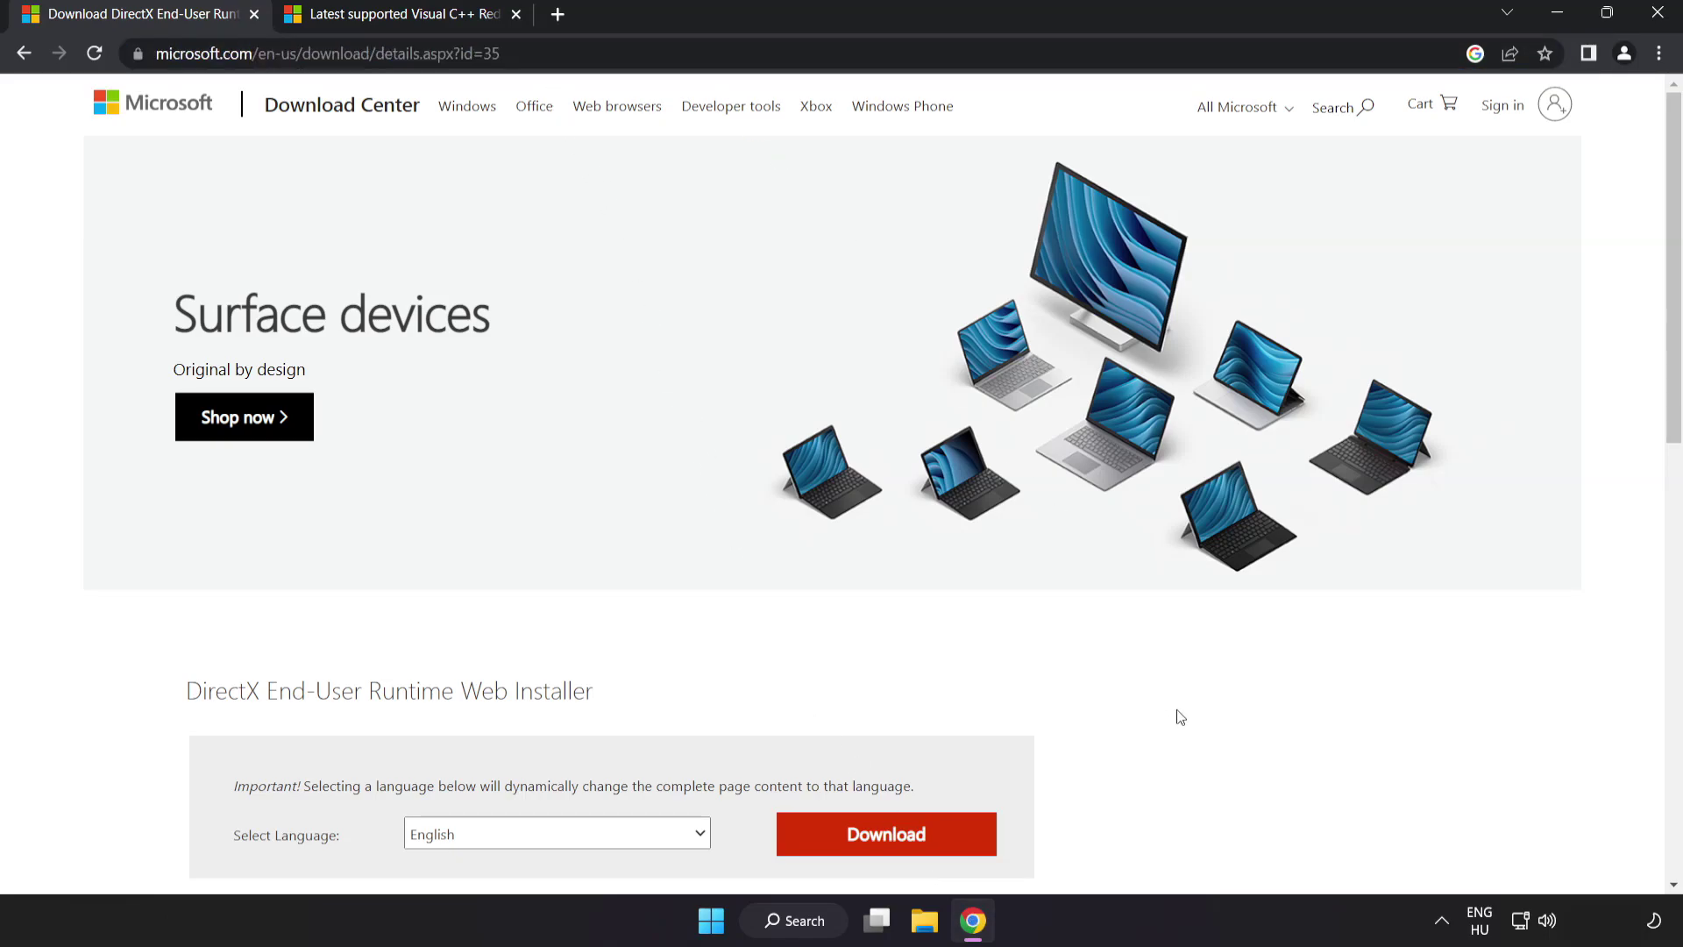
{"action": "scroll", "coordinate": [1174, 696], "scroll_direction": "down", "scroll_amount": 2}
Download the DirectX End-User Runtime Web Installer and launch dxwebsetup
{"action": "left_click", "coordinate": [892, 633]}
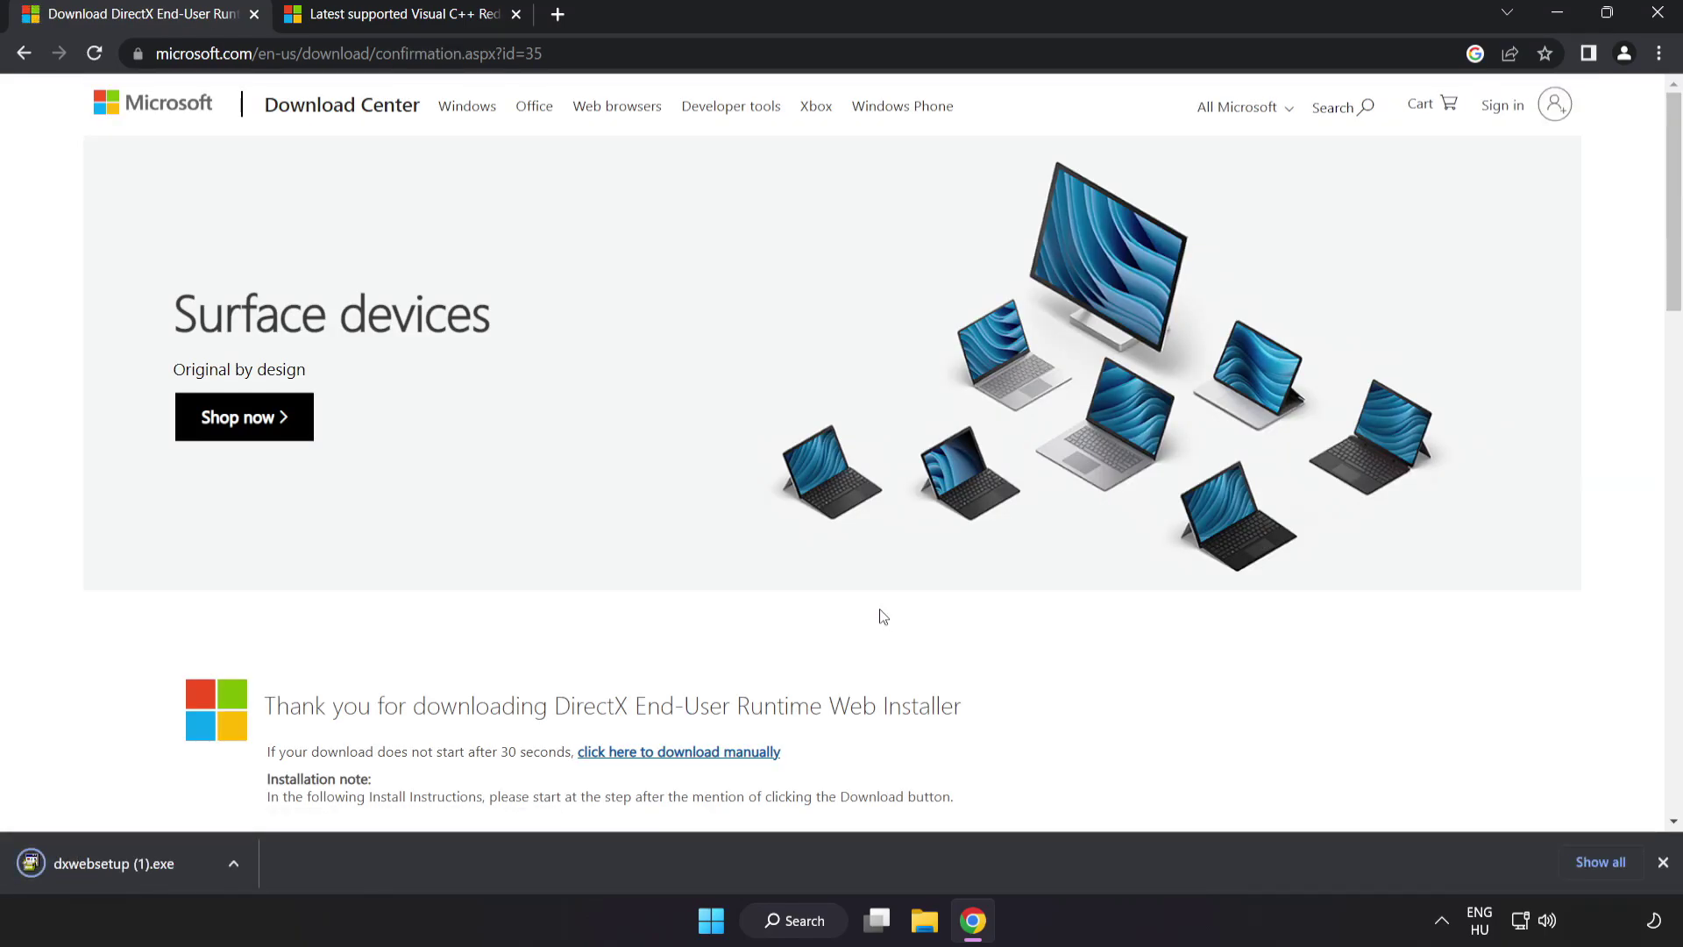
{"action": "left_click", "coordinate": [141, 863]}
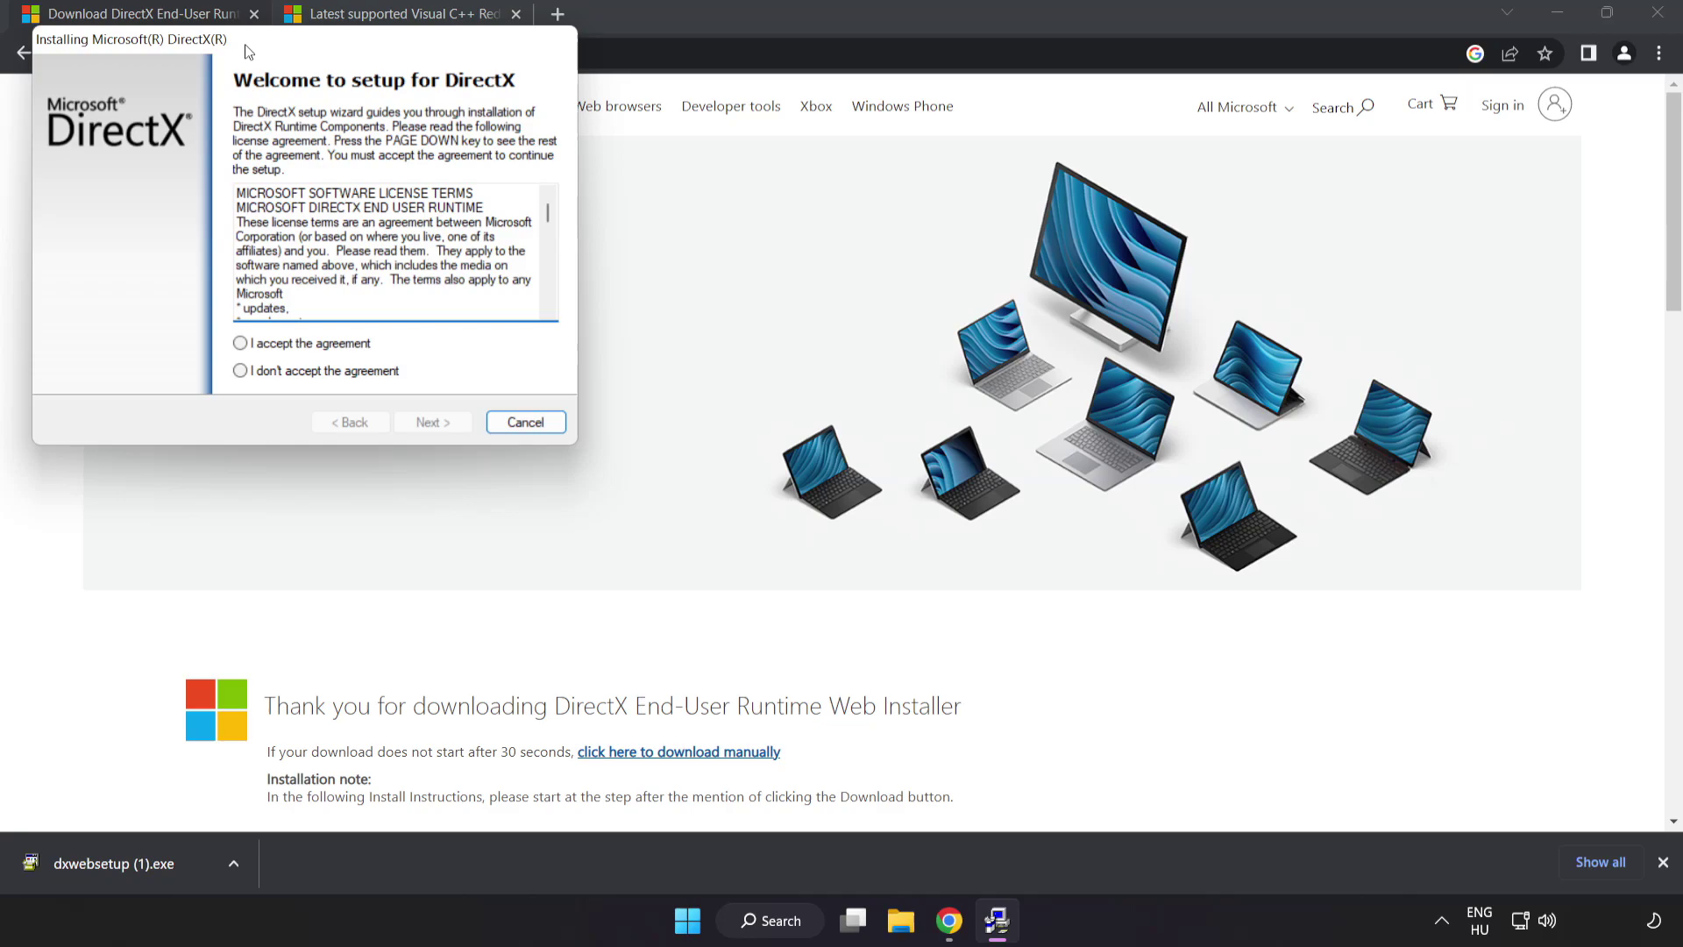
Accept the DirectX license, run the runtime installation through and finish the setup
{"action": "left_click_drag", "start_coordinate": [244, 44], "coordinate": [765, 215]}
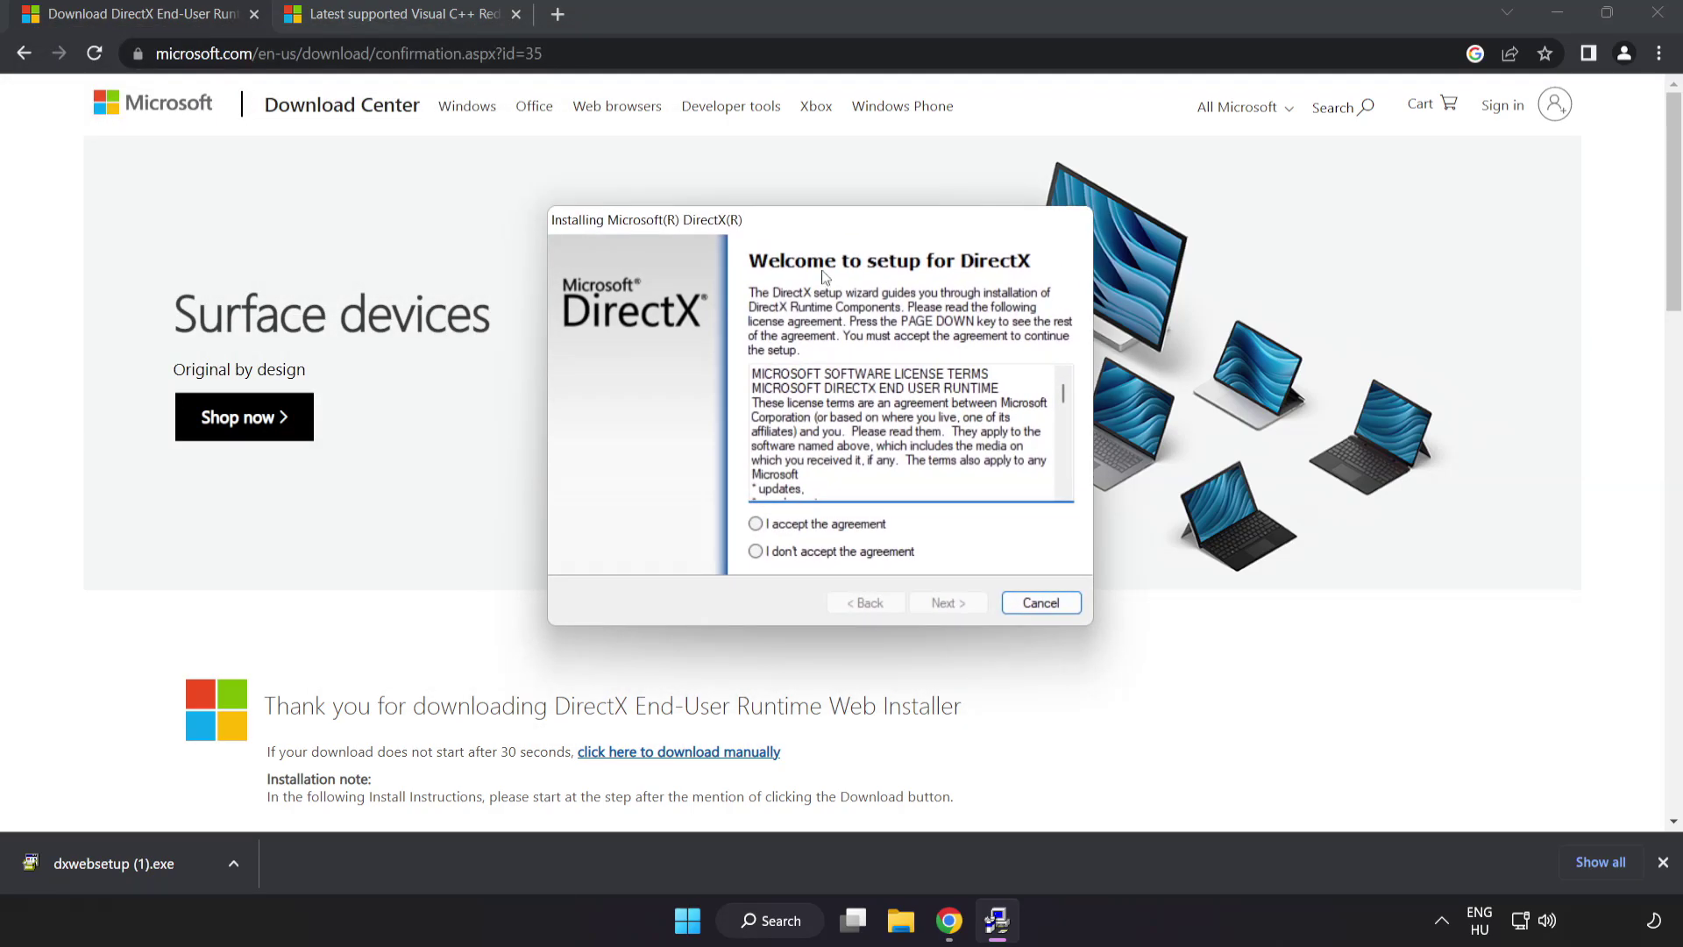
{"action": "left_click_drag", "start_coordinate": [1063, 394], "coordinate": [1071, 486]}
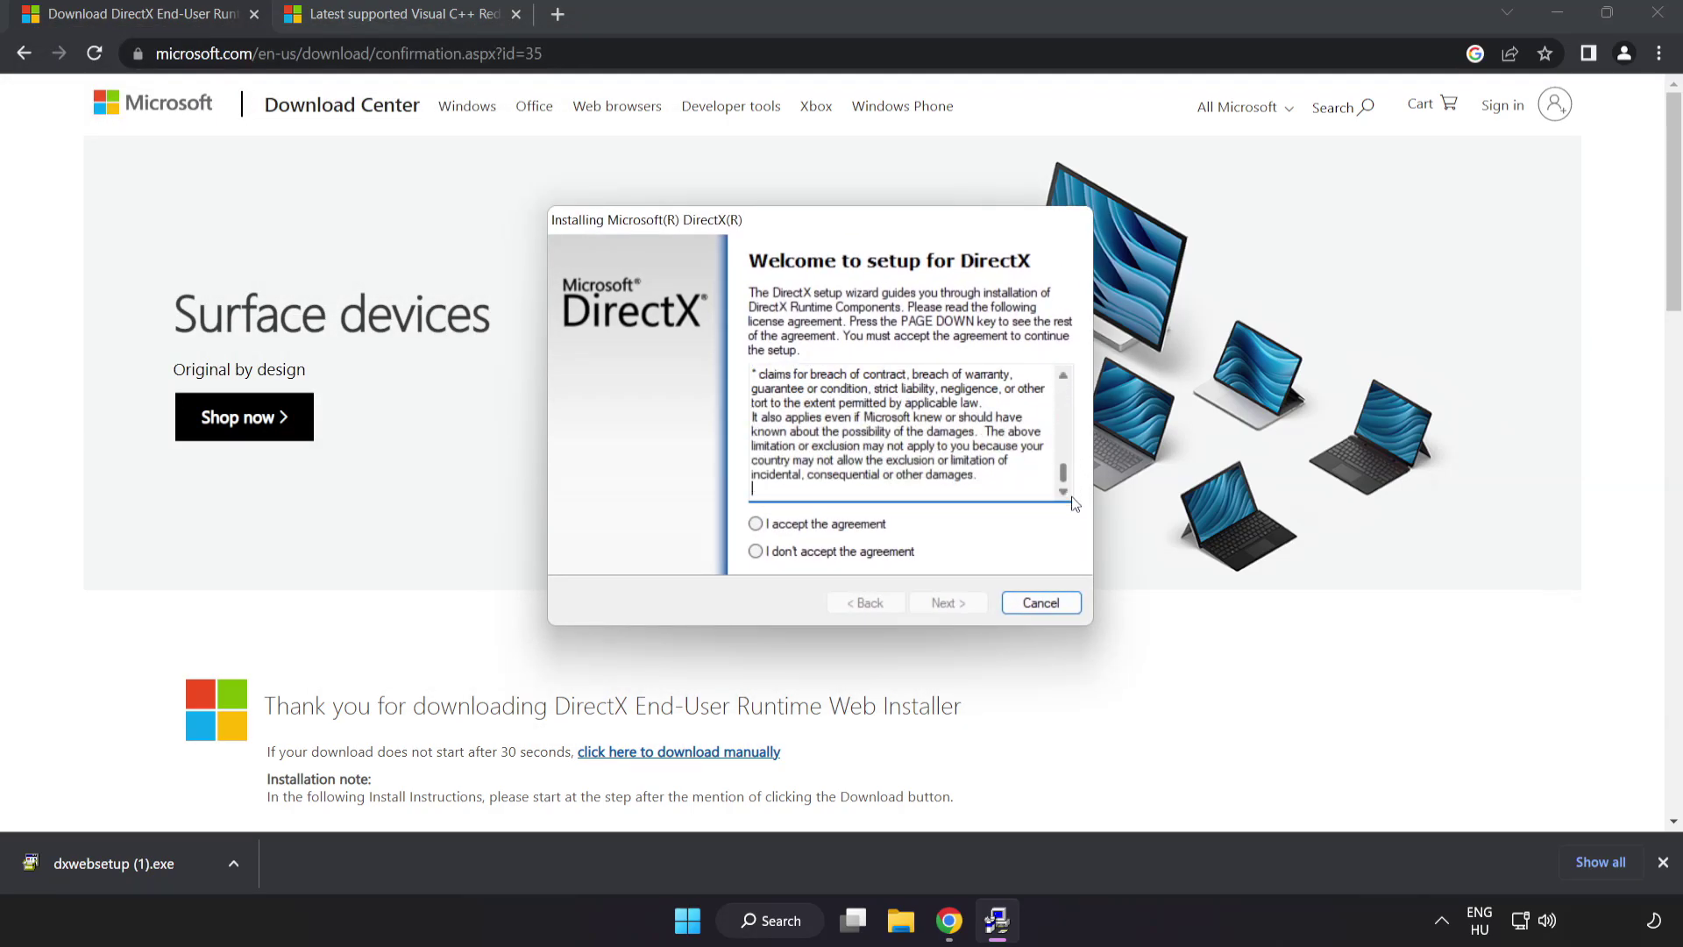
{"action": "left_click", "coordinate": [755, 524]}
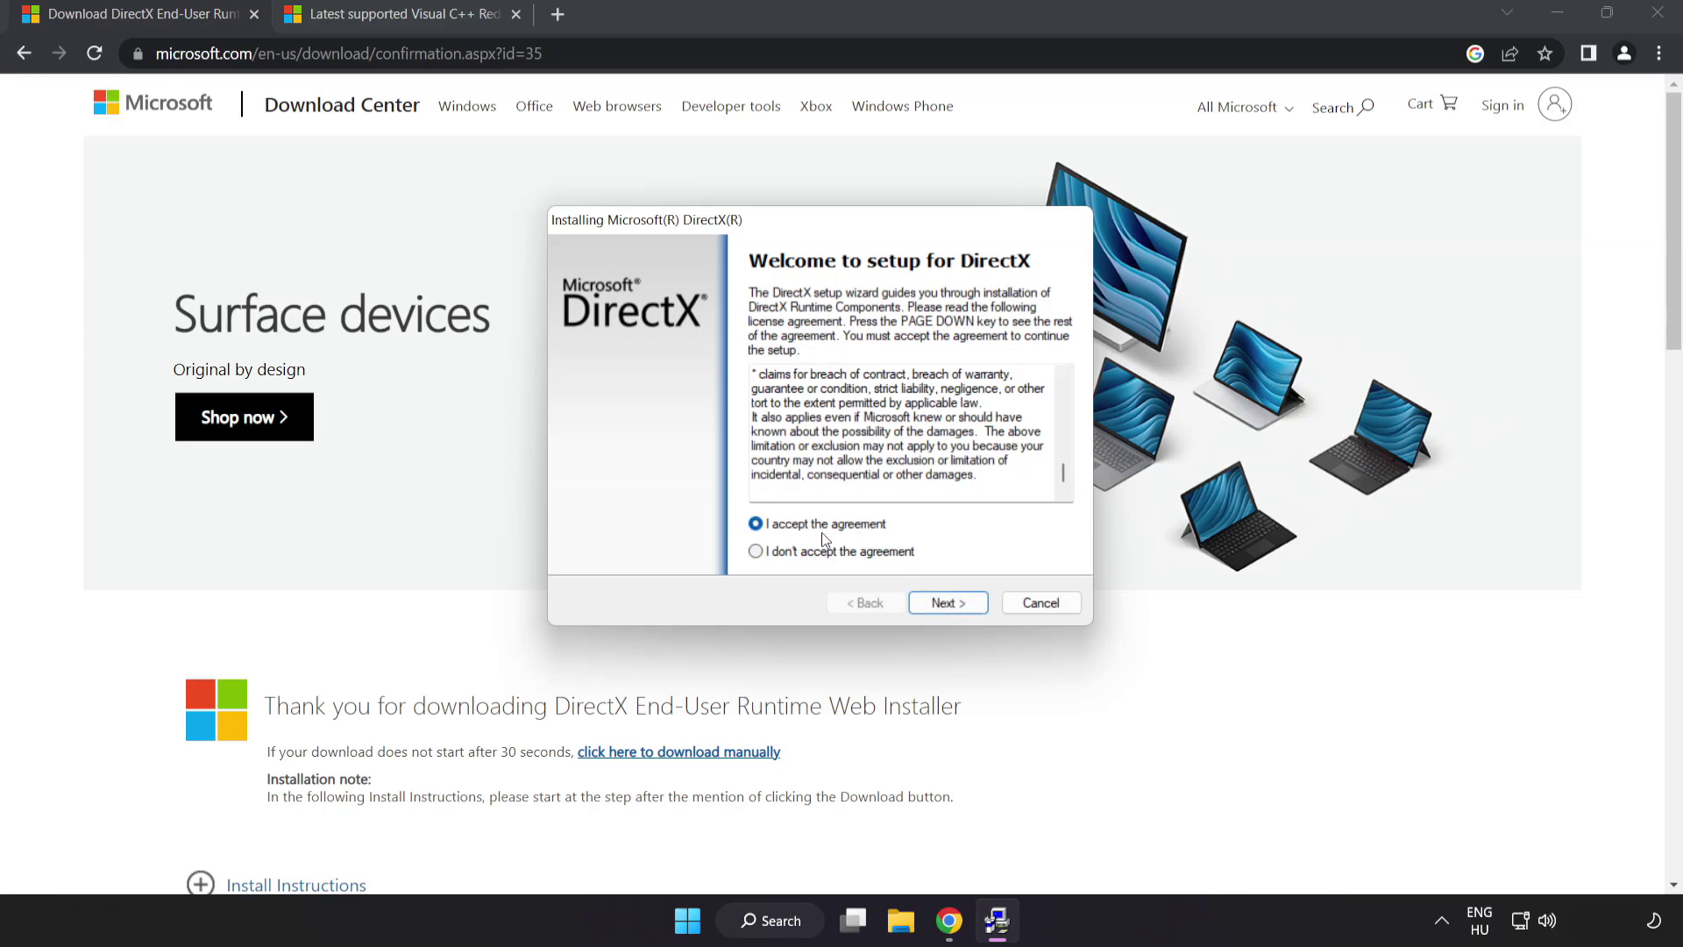
{"action": "left_click", "coordinate": [948, 603]}
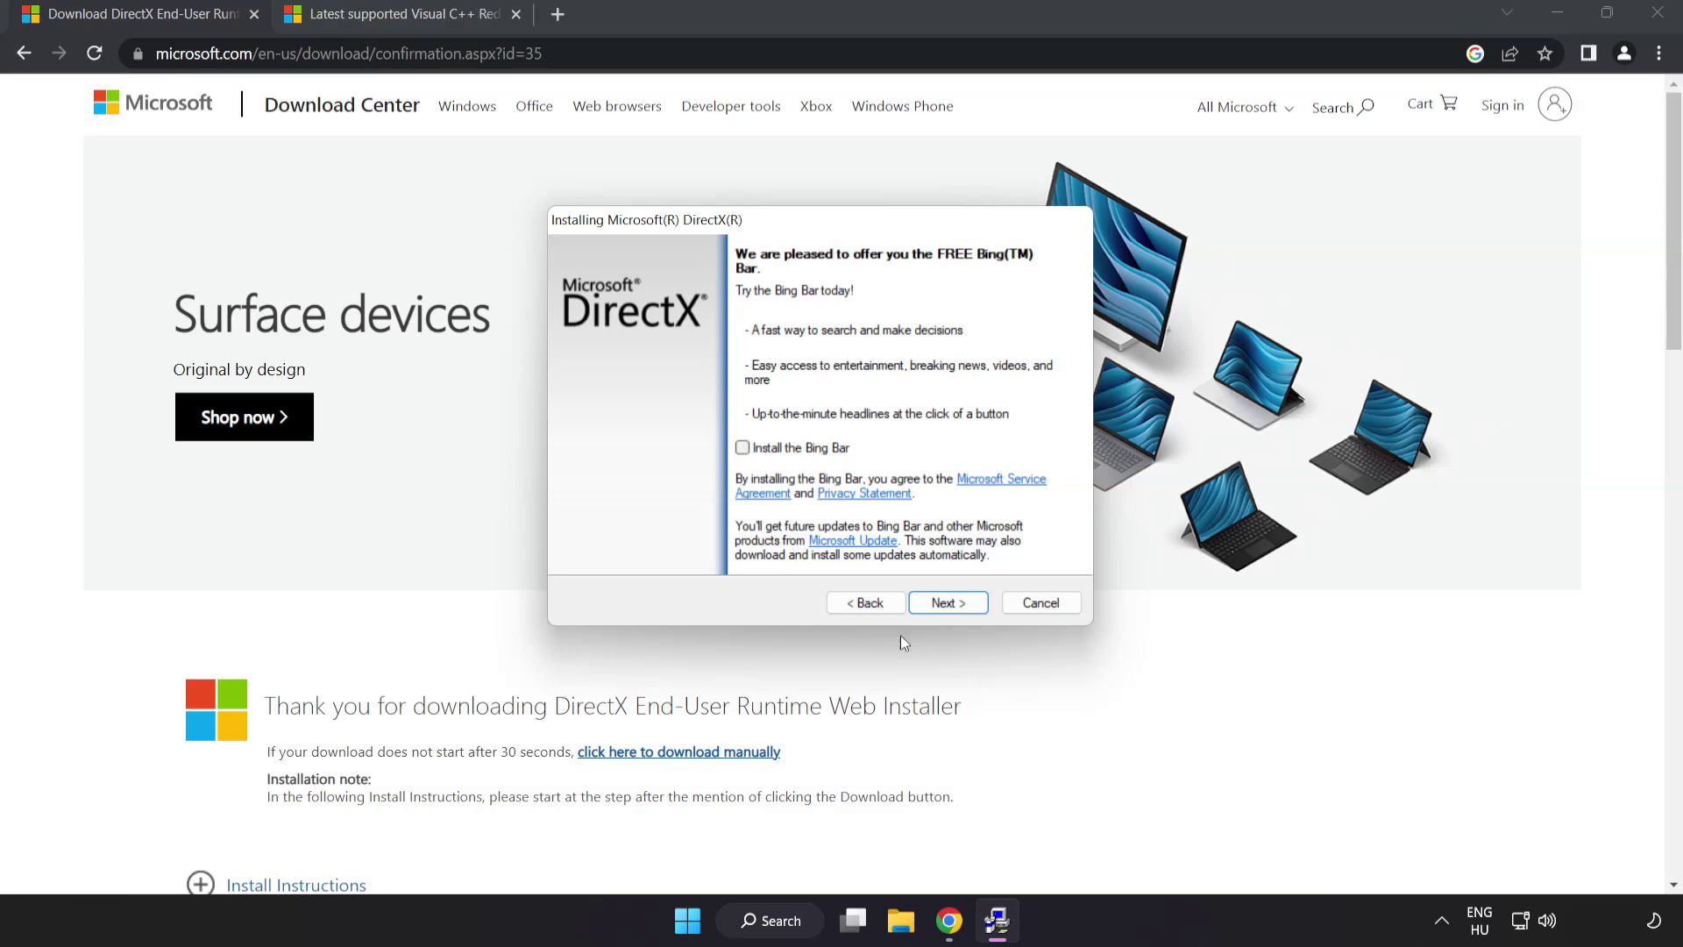
{"action": "left_click", "coordinate": [953, 604]}
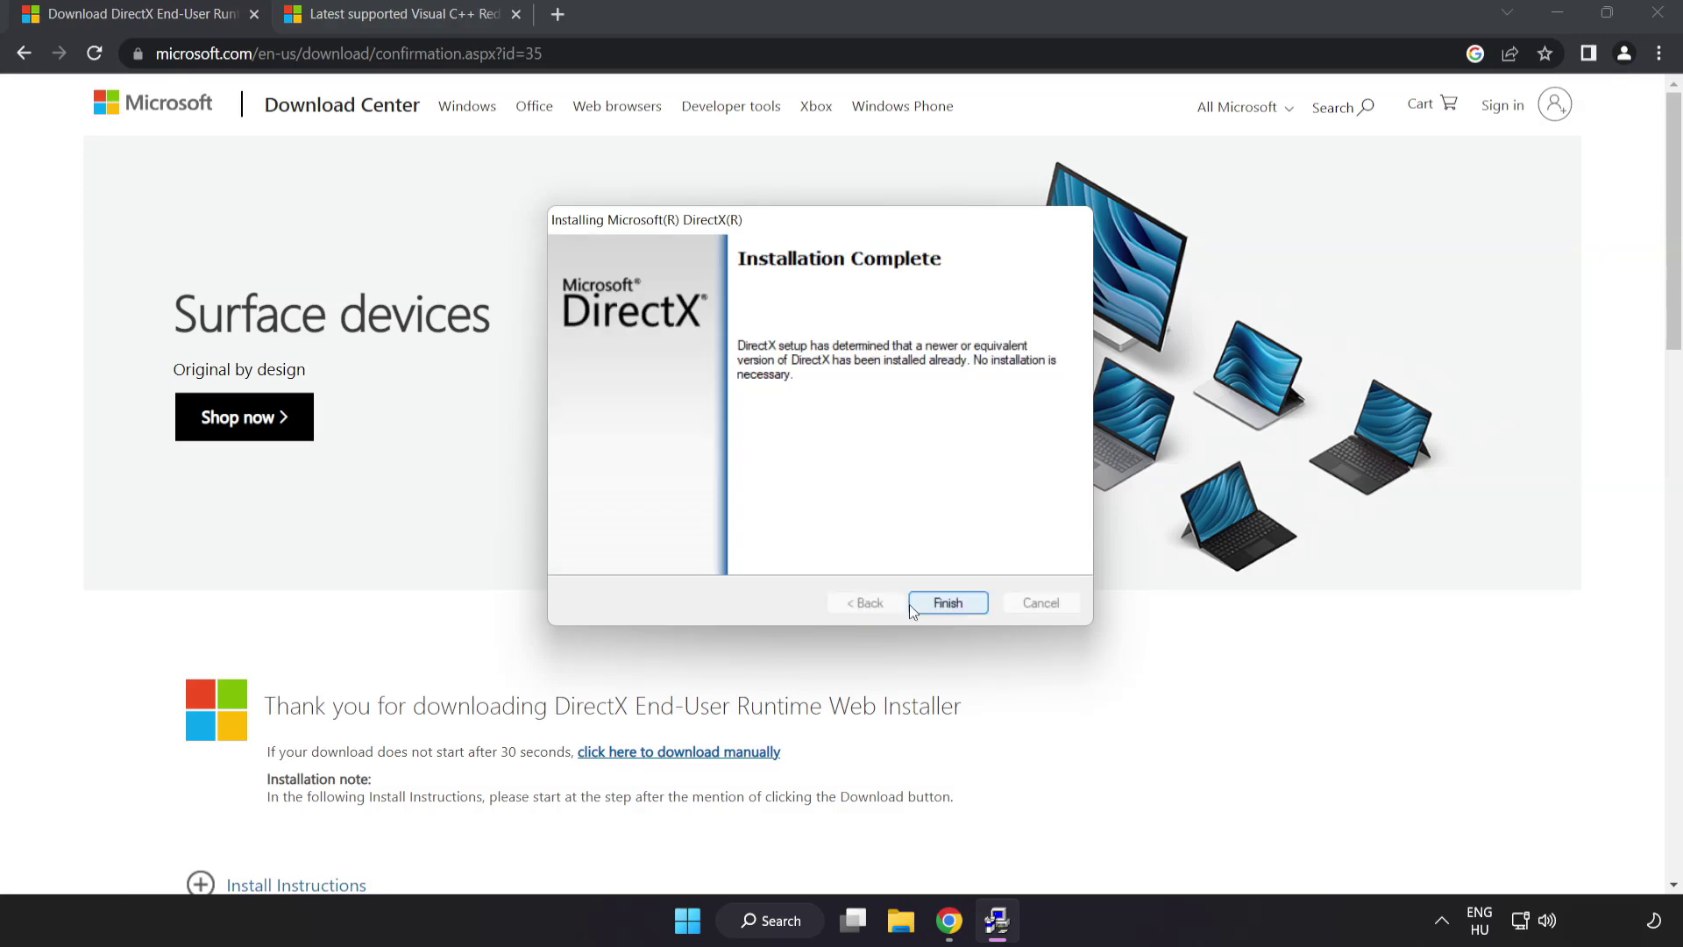
{"action": "left_click", "coordinate": [948, 609]}
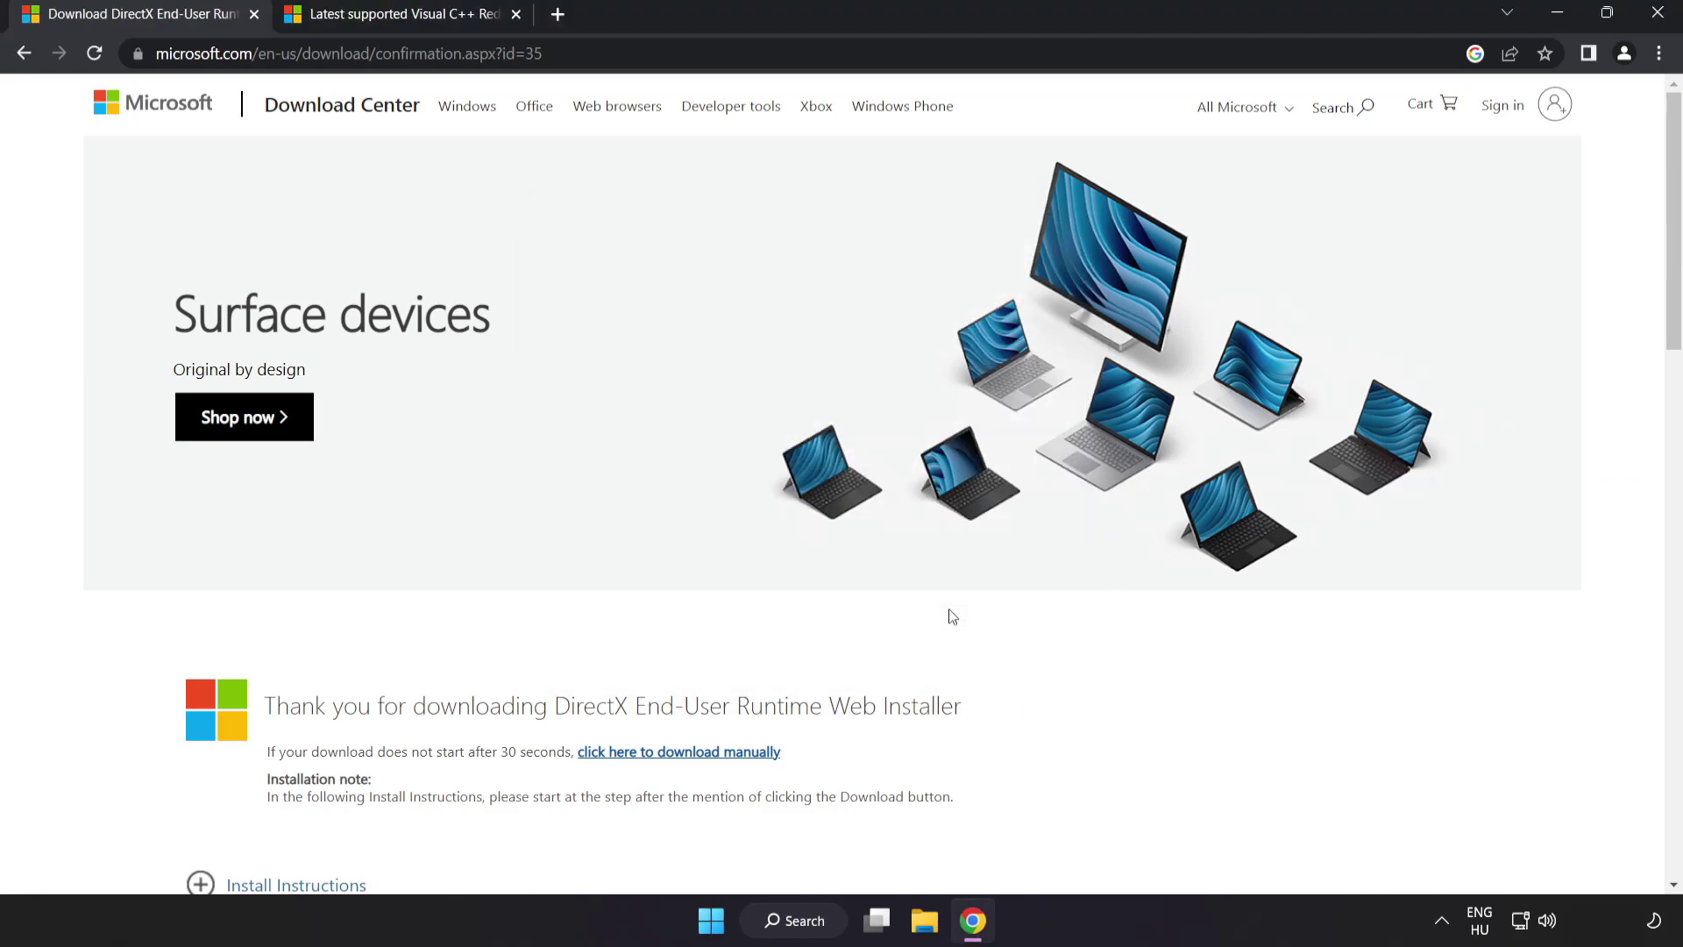
Close the DirectX download tab and highlight the Microsoft Learn article address
{"action": "left_click", "coordinate": [256, 15]}
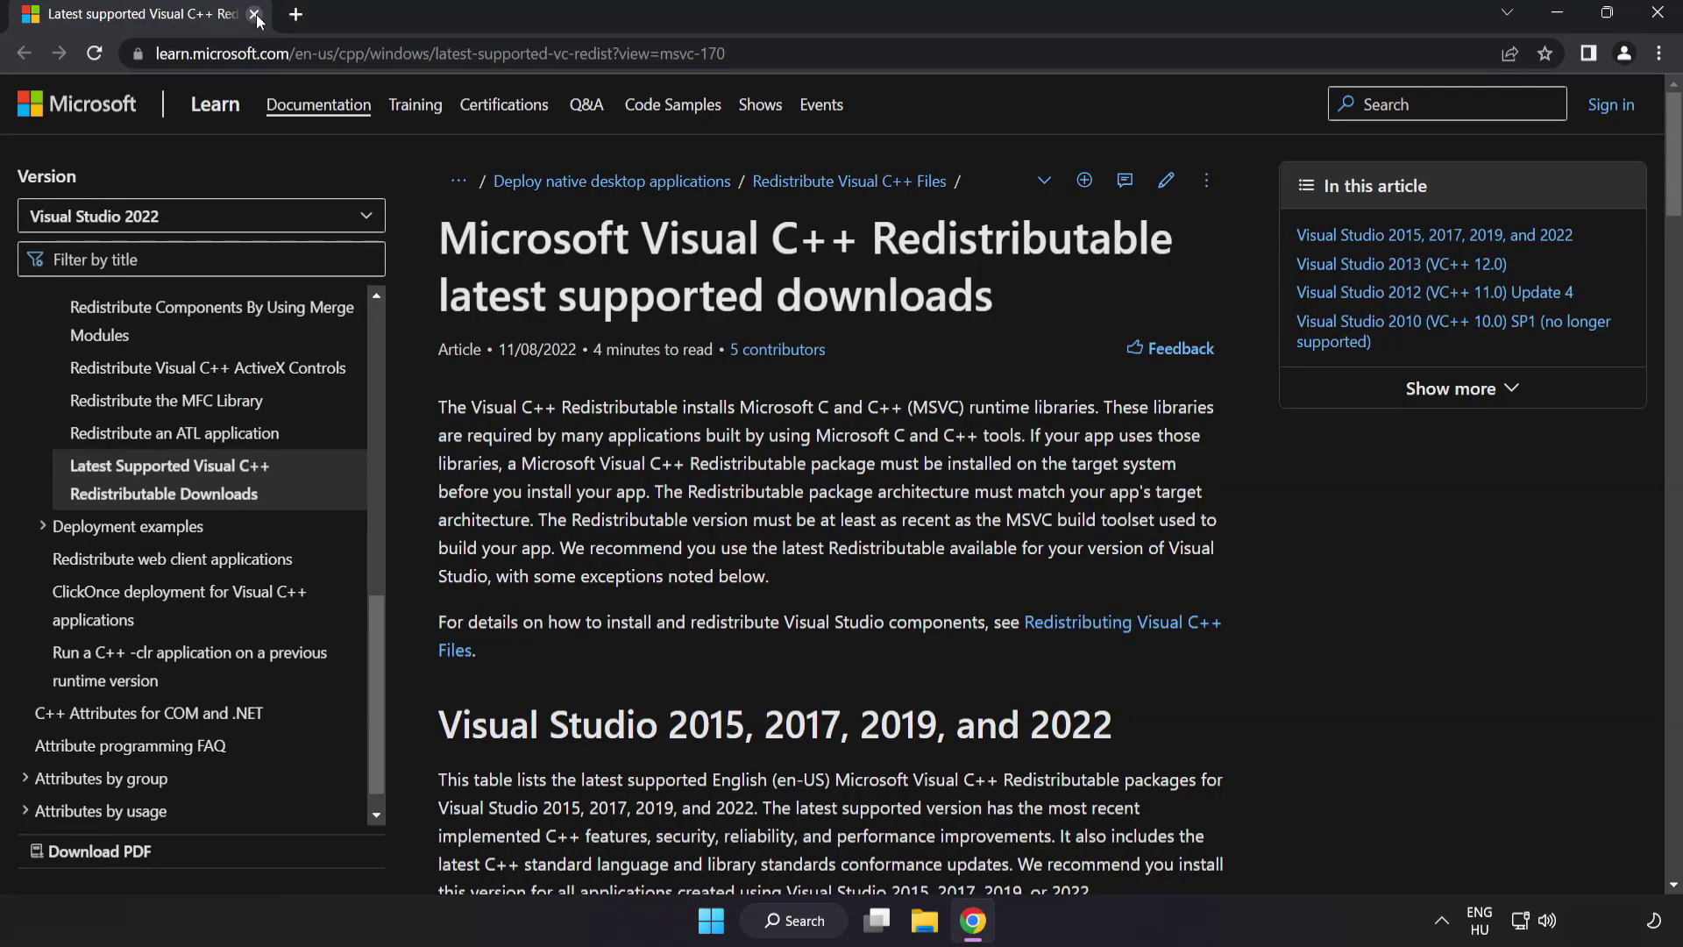
{"action": "left_click", "coordinate": [788, 53]}
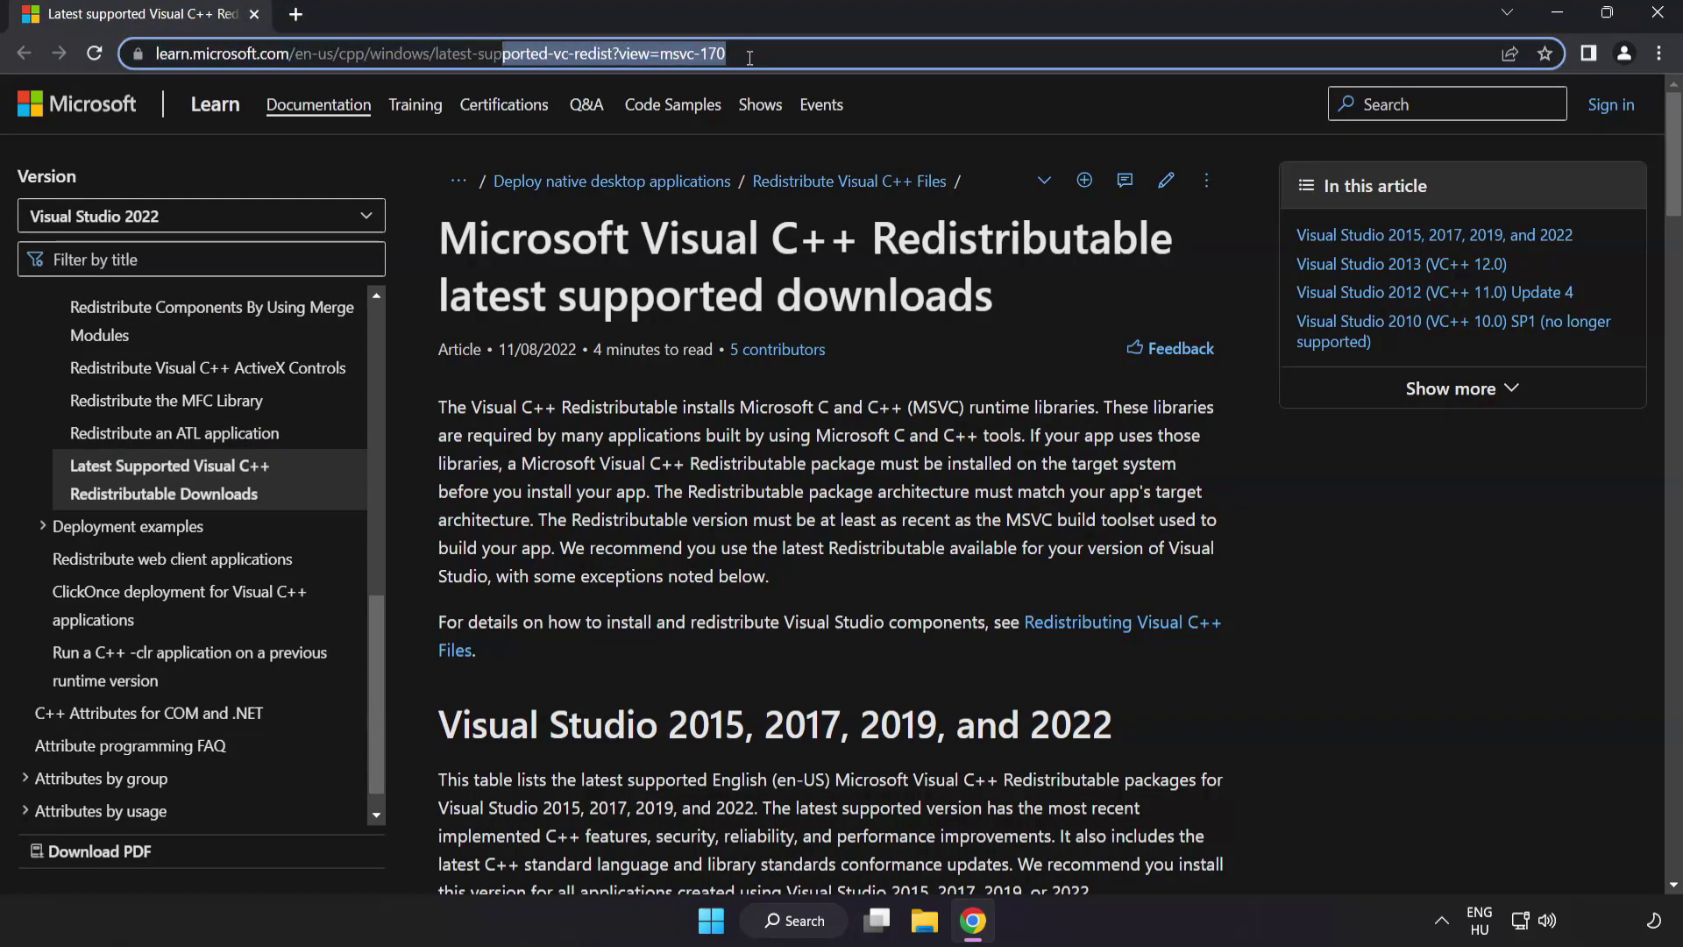
{"action": "left_click", "coordinate": [843, 258]}
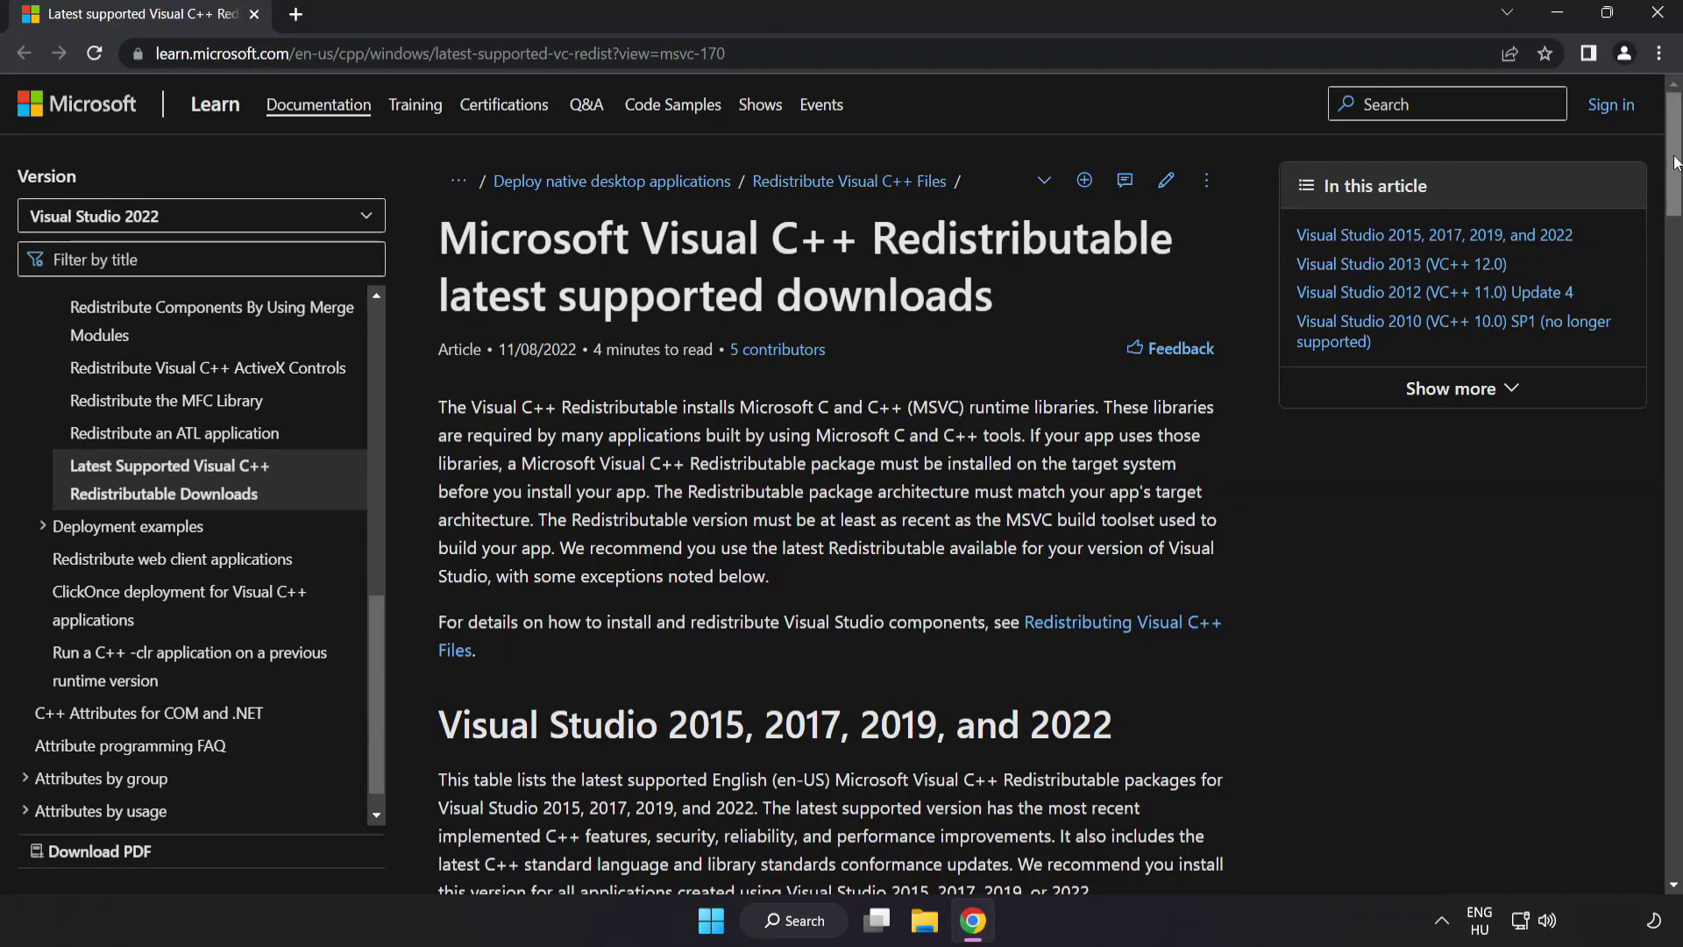
{"action": "left_click_drag", "start_coordinate": [1672, 169], "coordinate": [1661, 243]}
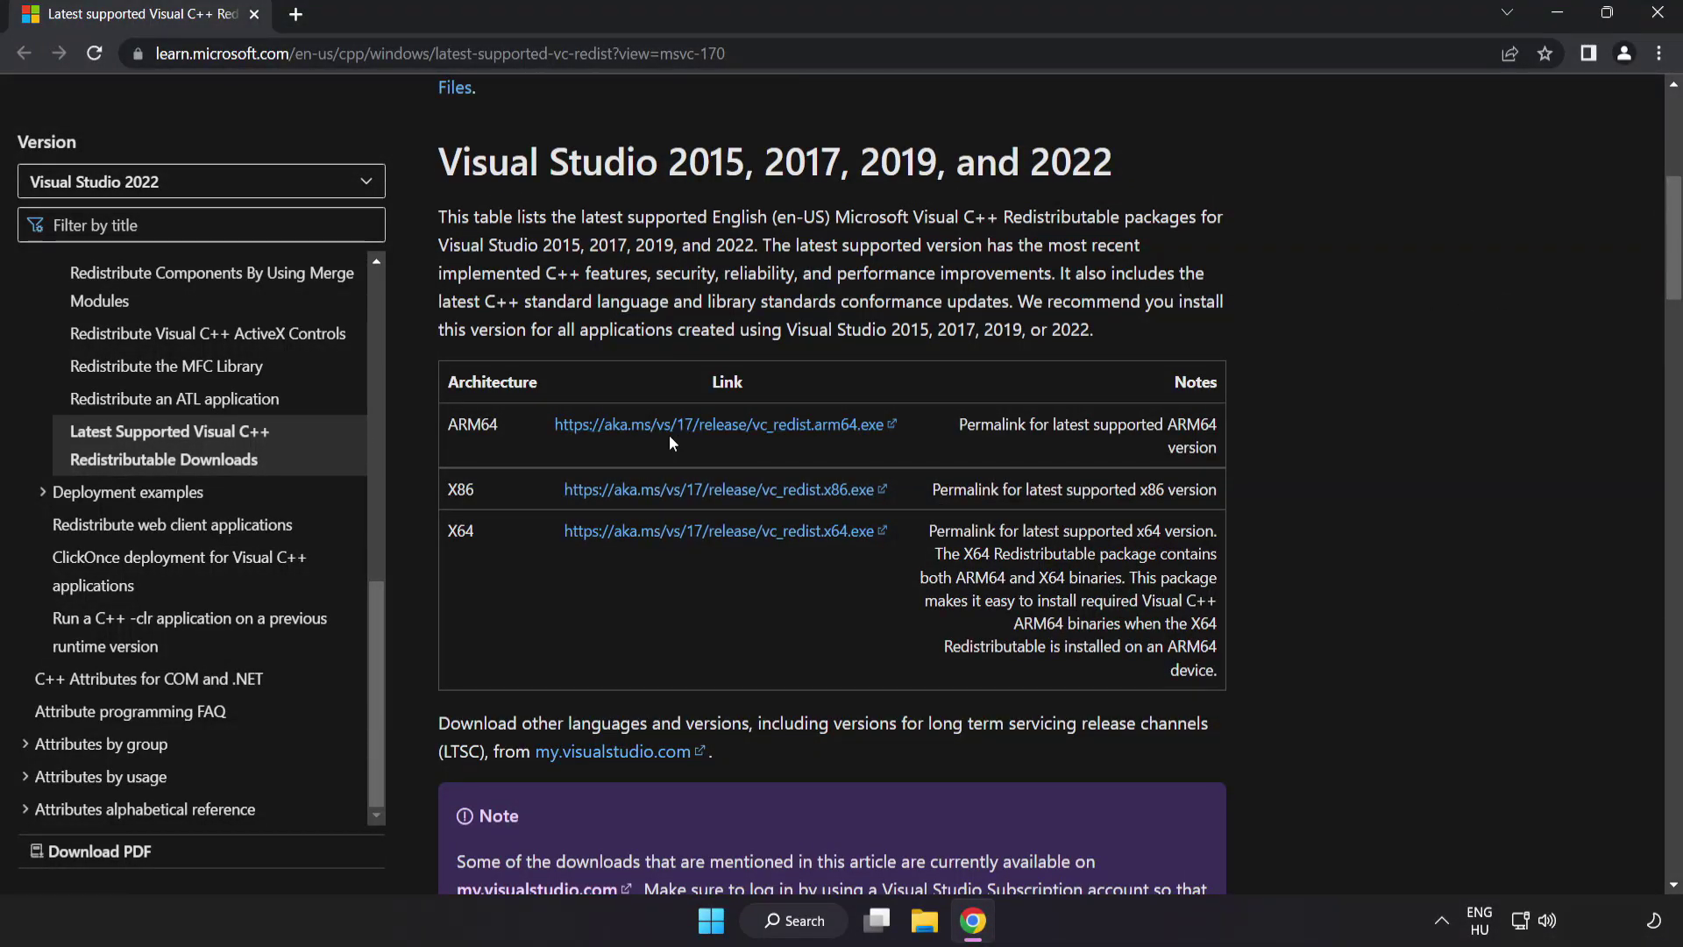
Download the ARM64, x86 and x64 Visual C++ 2015–2022 redistributable installers
{"action": "left_click", "coordinate": [716, 424]}
{"action": "left_click", "coordinate": [715, 496]}
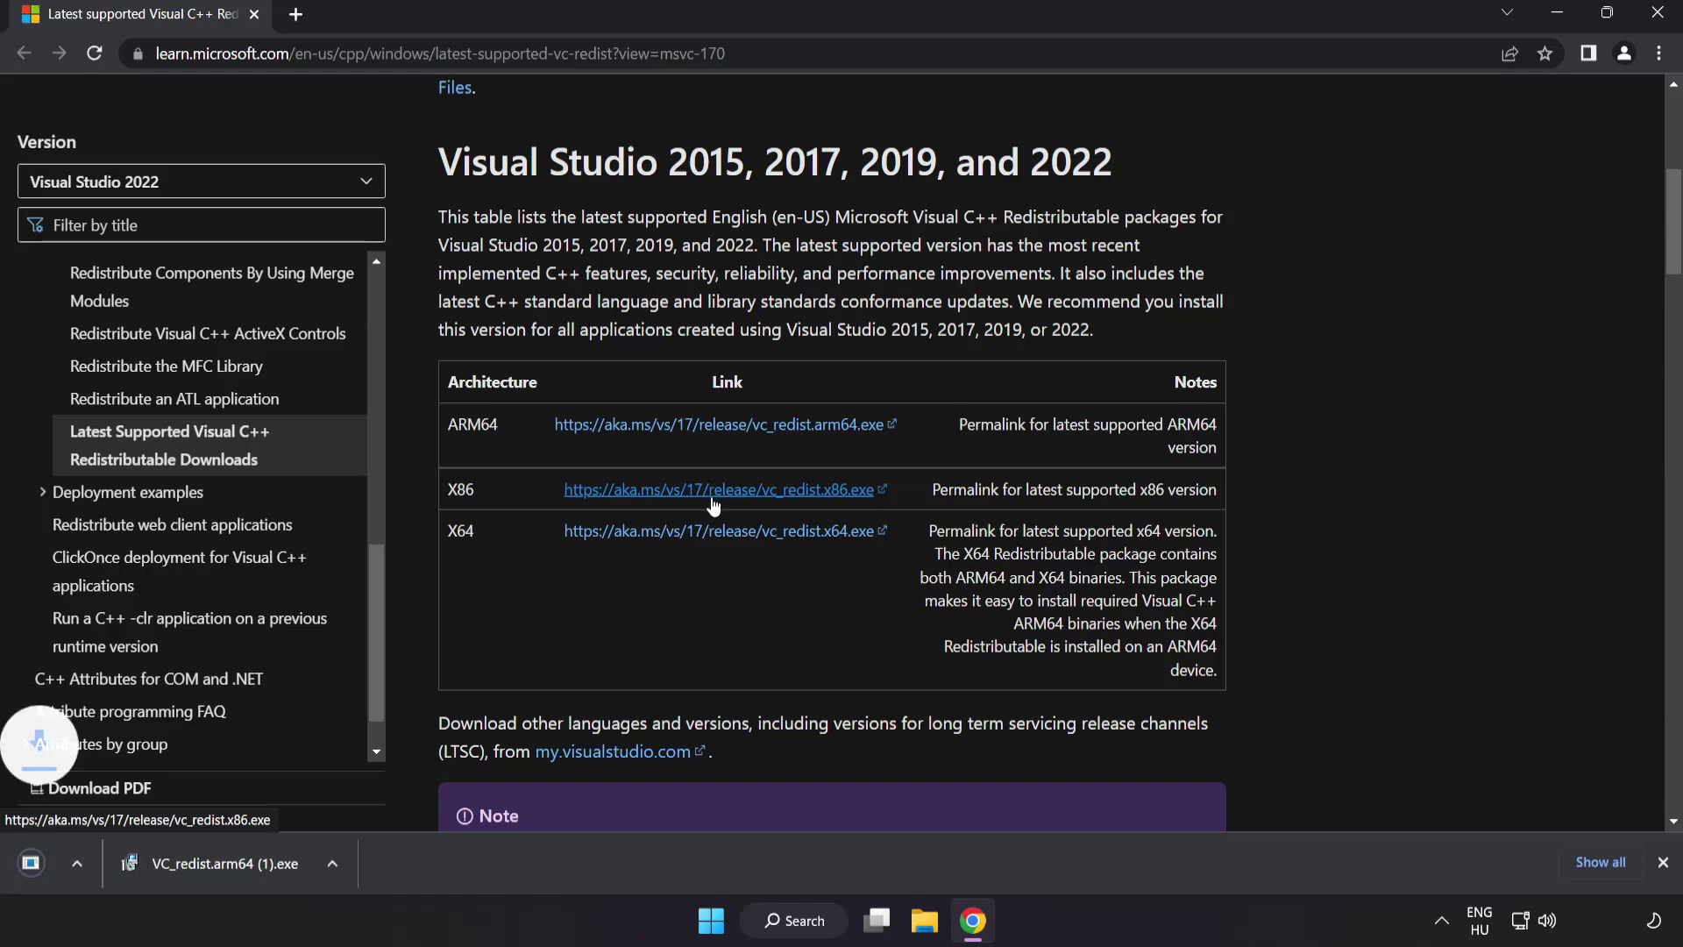
{"action": "left_click", "coordinate": [722, 534]}
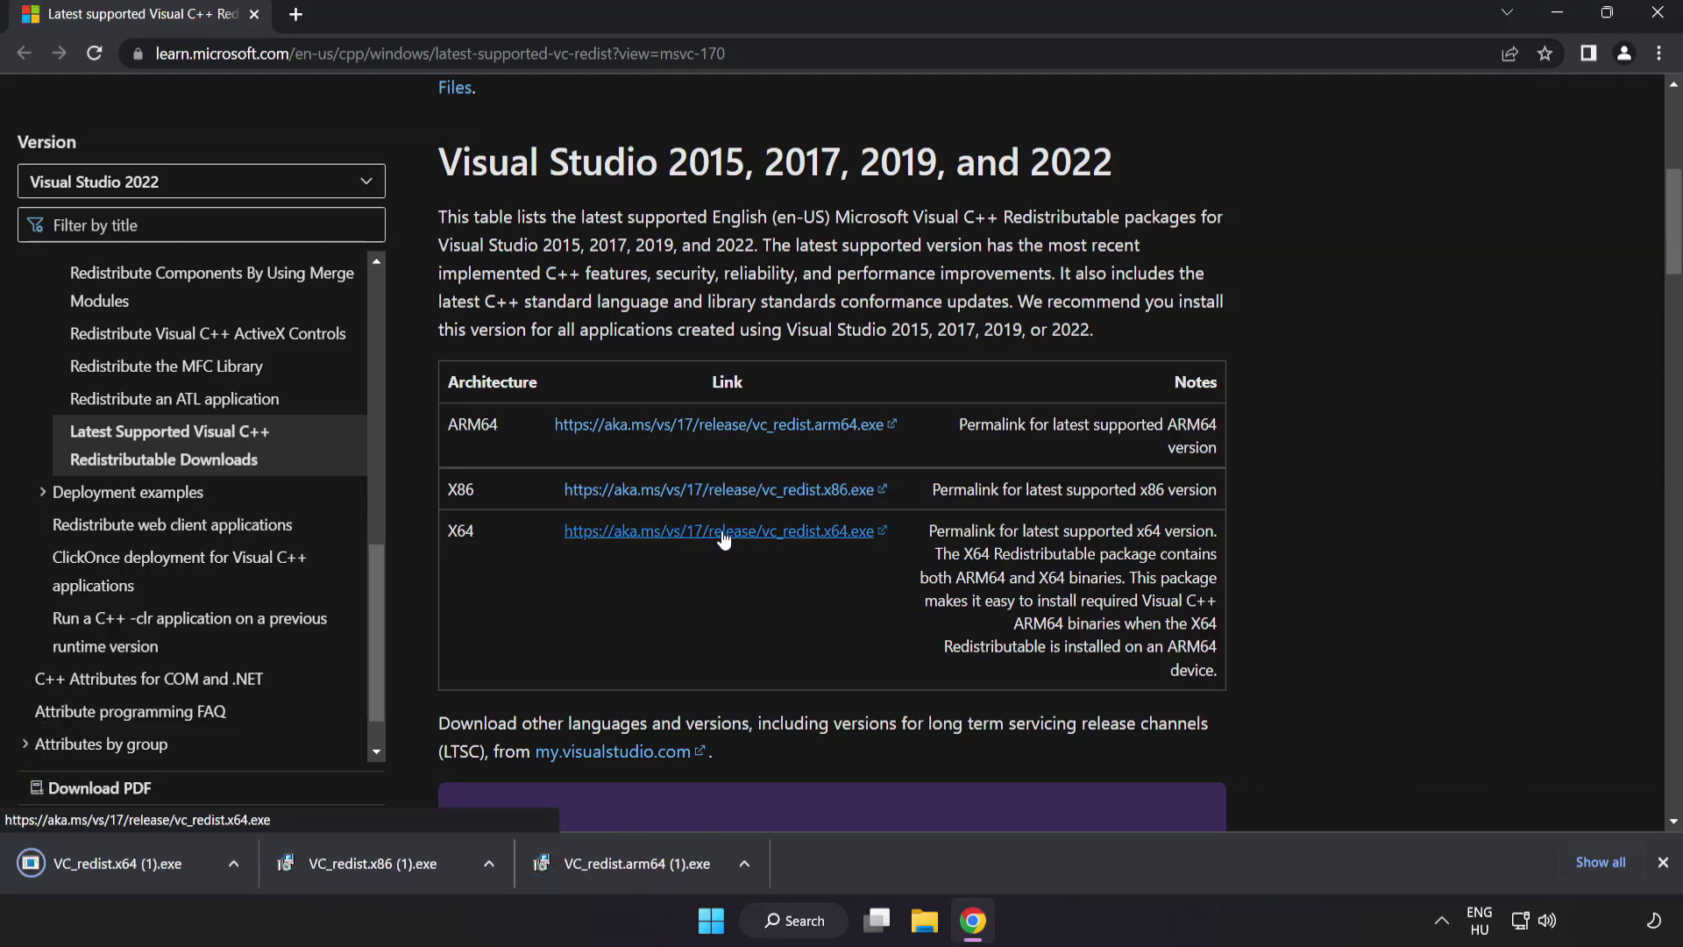
Run the ARM64 redistributable, agree to its terms, install it and dismiss the failed result
{"action": "left_click", "coordinate": [632, 866]}
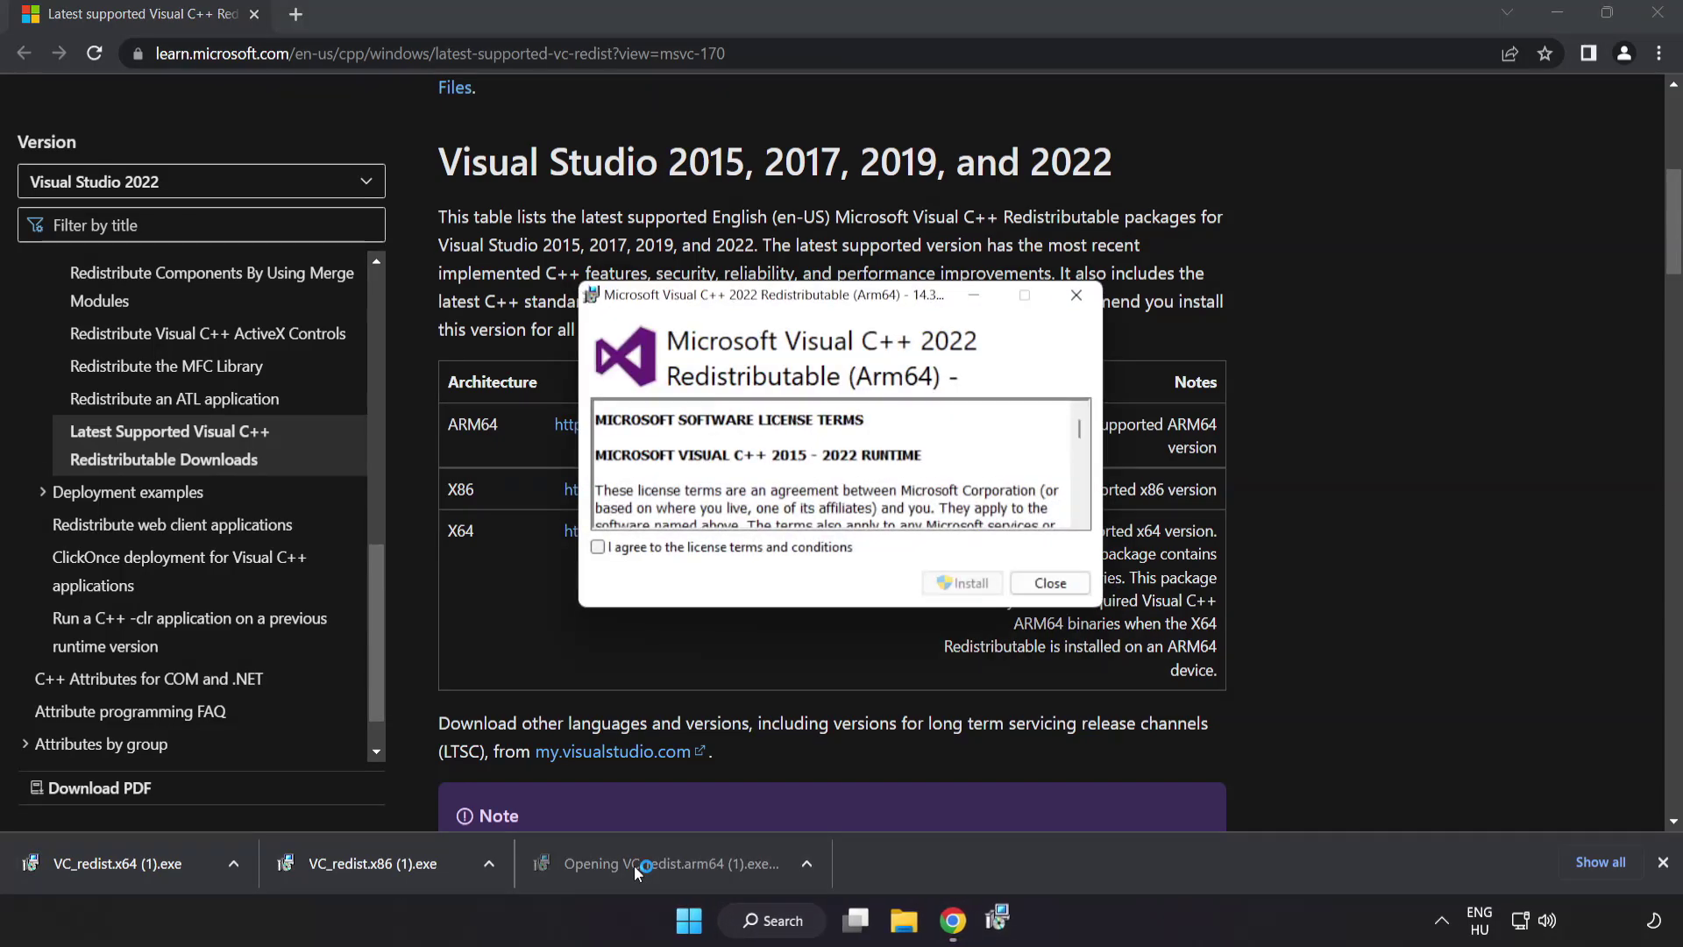
{"action": "left_click_drag", "start_coordinate": [1081, 429], "coordinate": [1078, 512]}
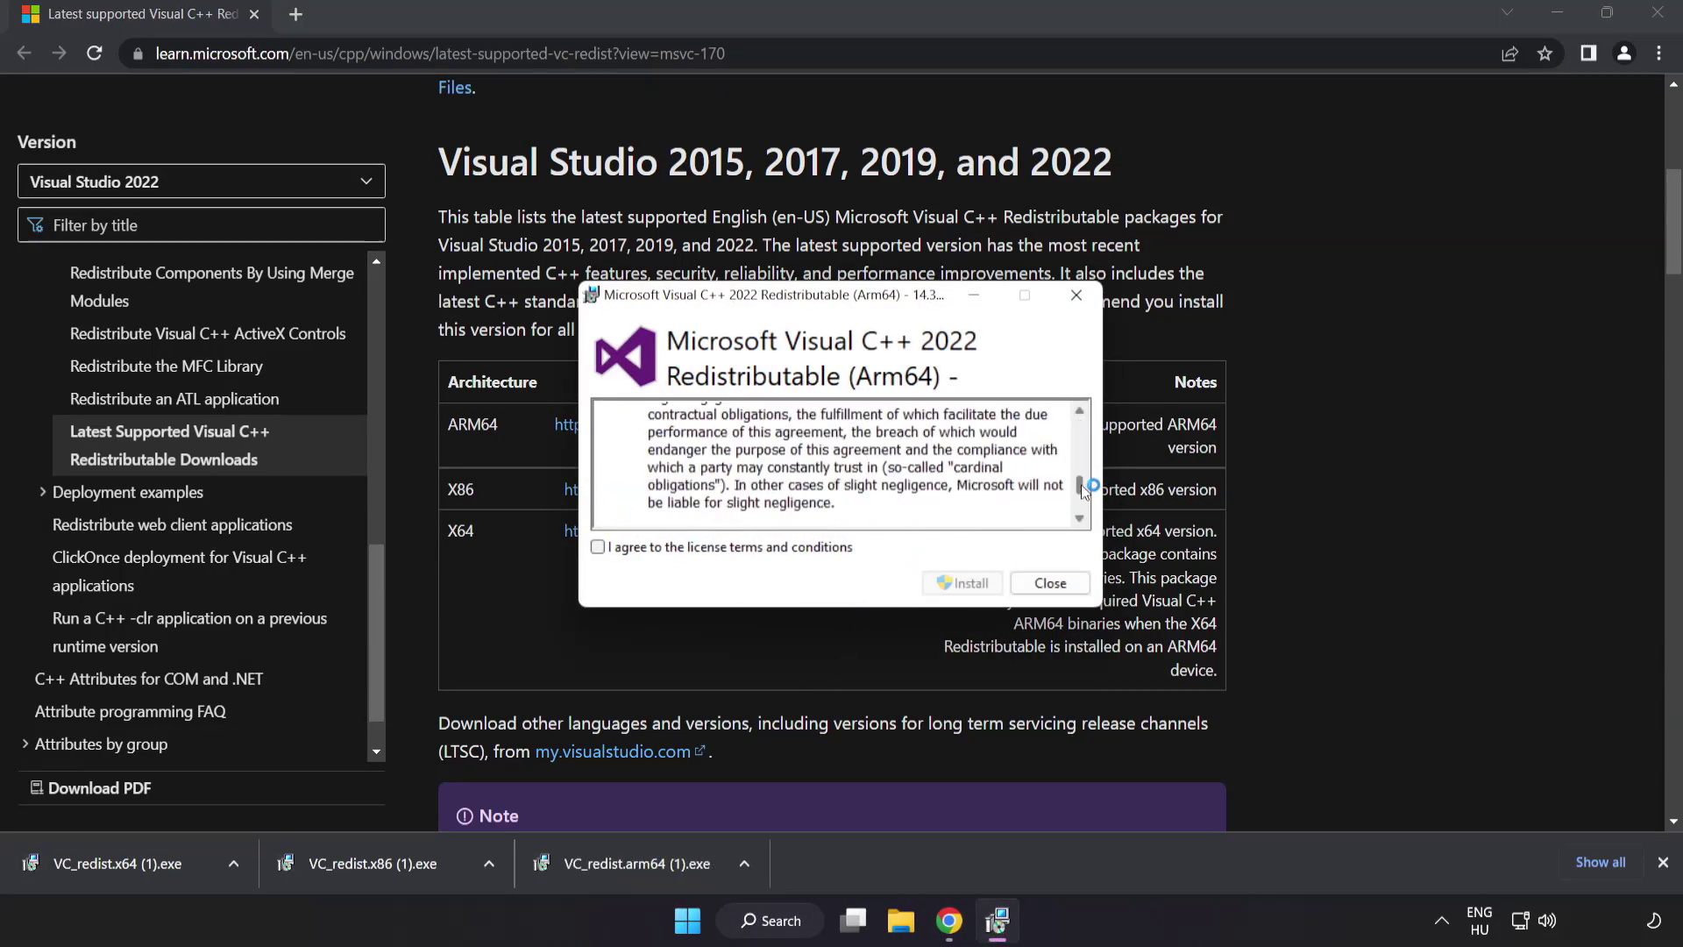
{"action": "left_click", "coordinate": [598, 547]}
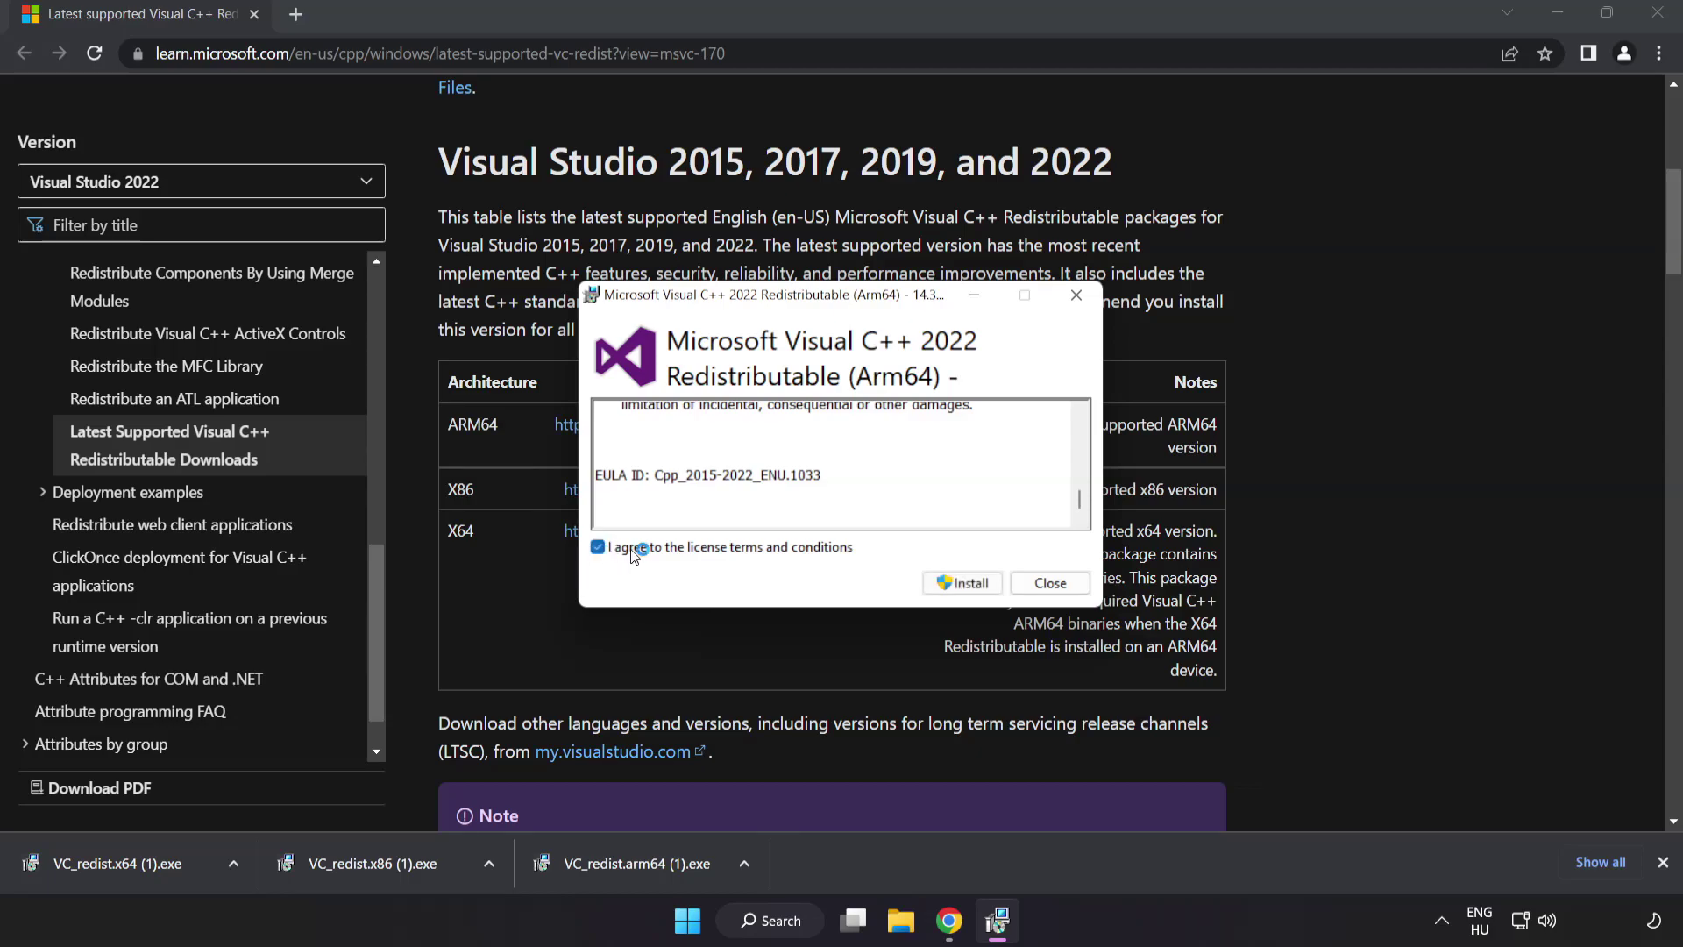
{"action": "left_click", "coordinate": [962, 583]}
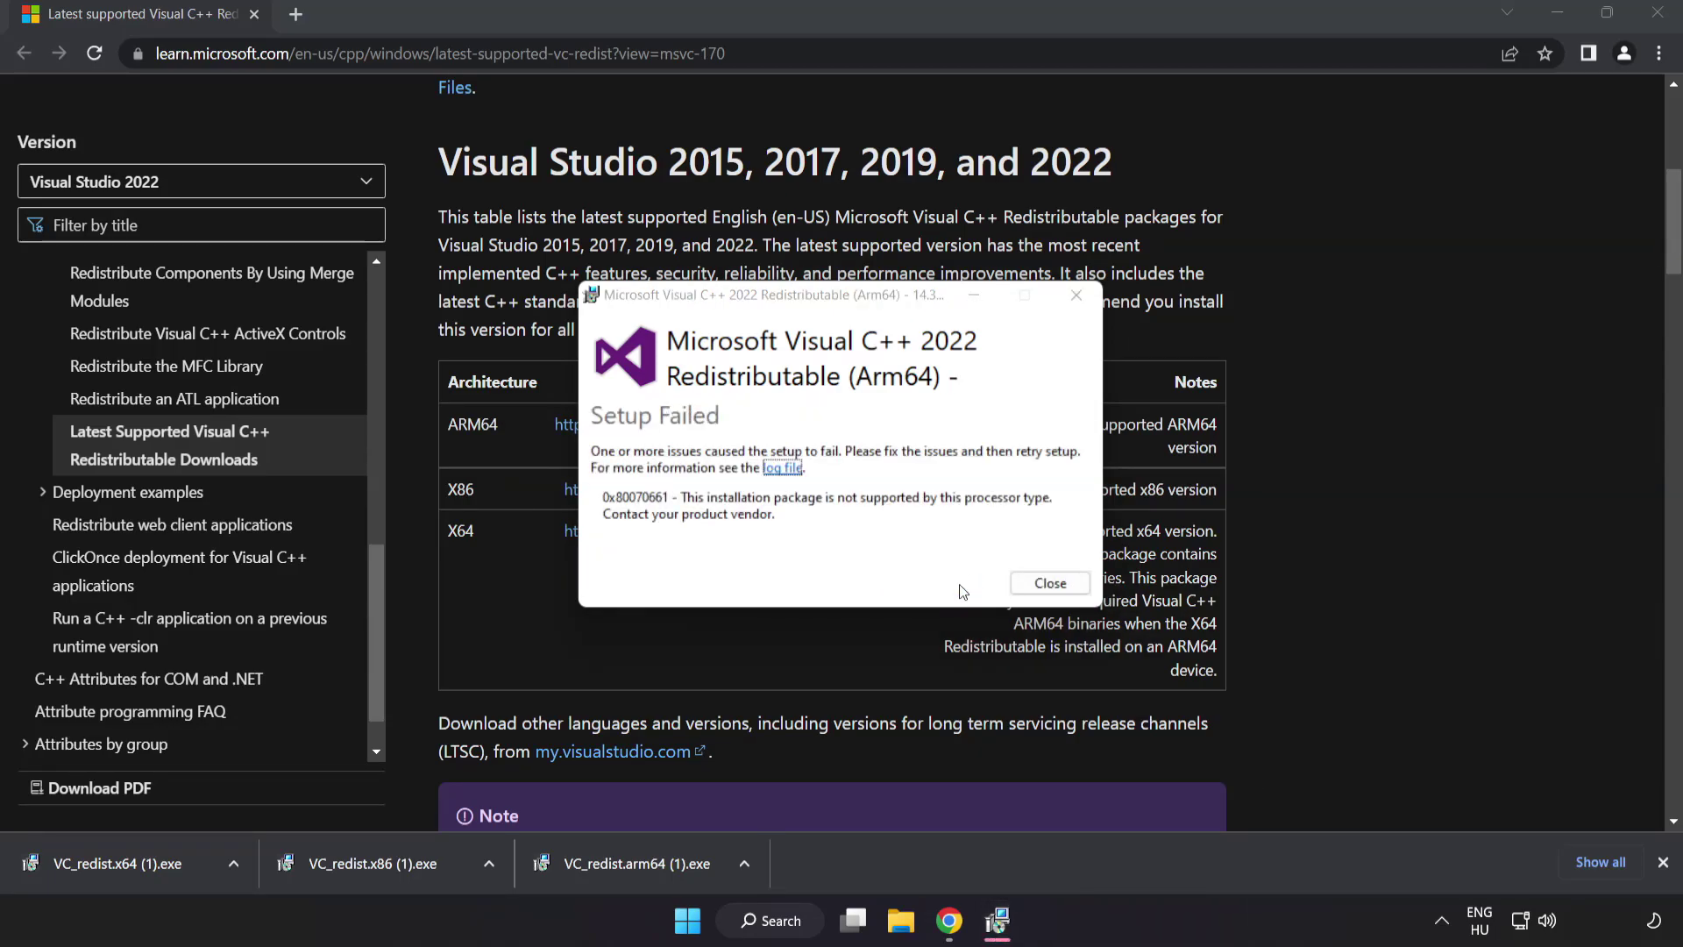
{"action": "left_click", "coordinate": [1050, 583]}
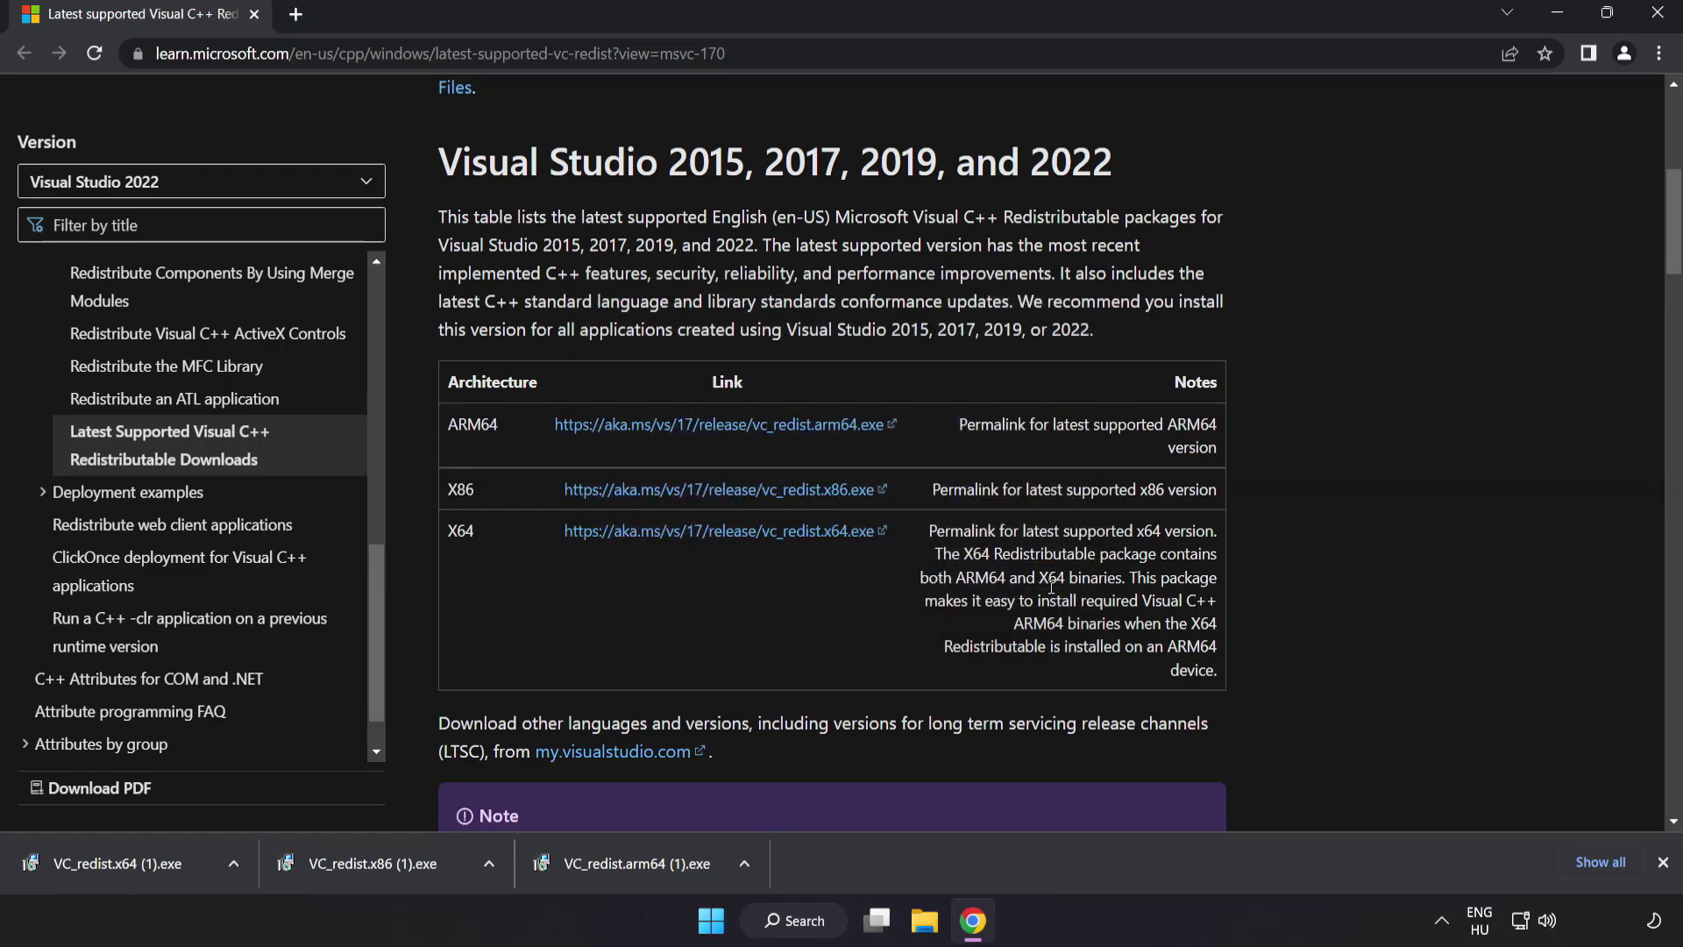
Run the x86 installer (succeeds) and the x64 installer (fails), dismissing each result
{"action": "left_click", "coordinate": [370, 865]}
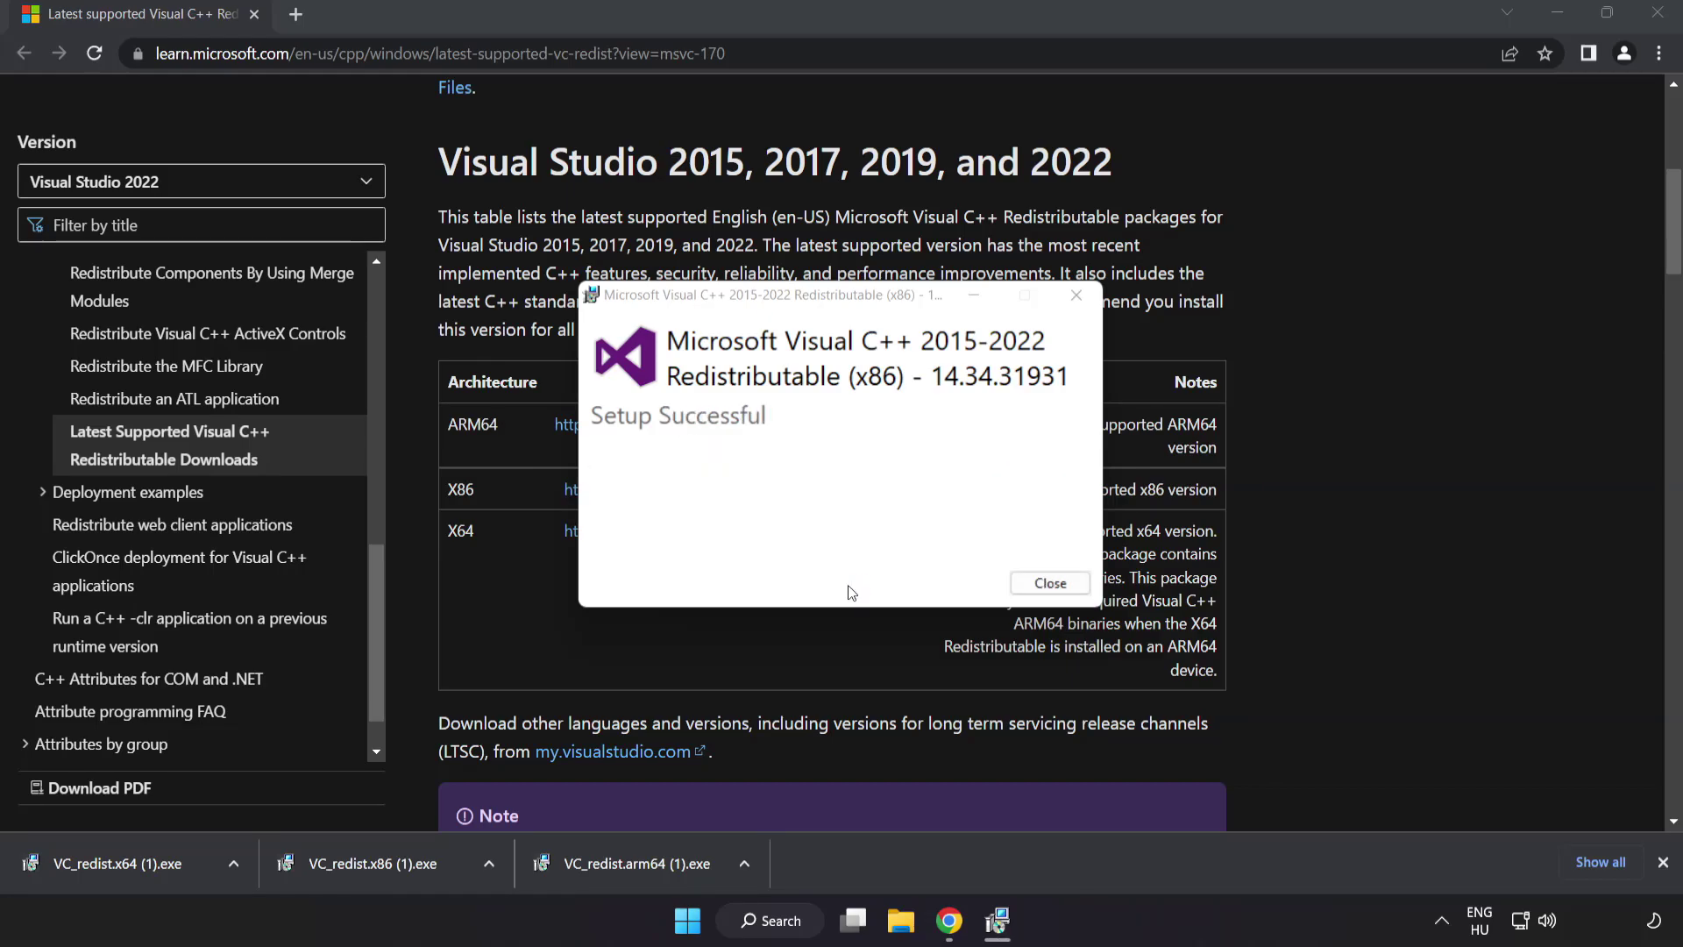
{"action": "left_click", "coordinate": [1050, 583]}
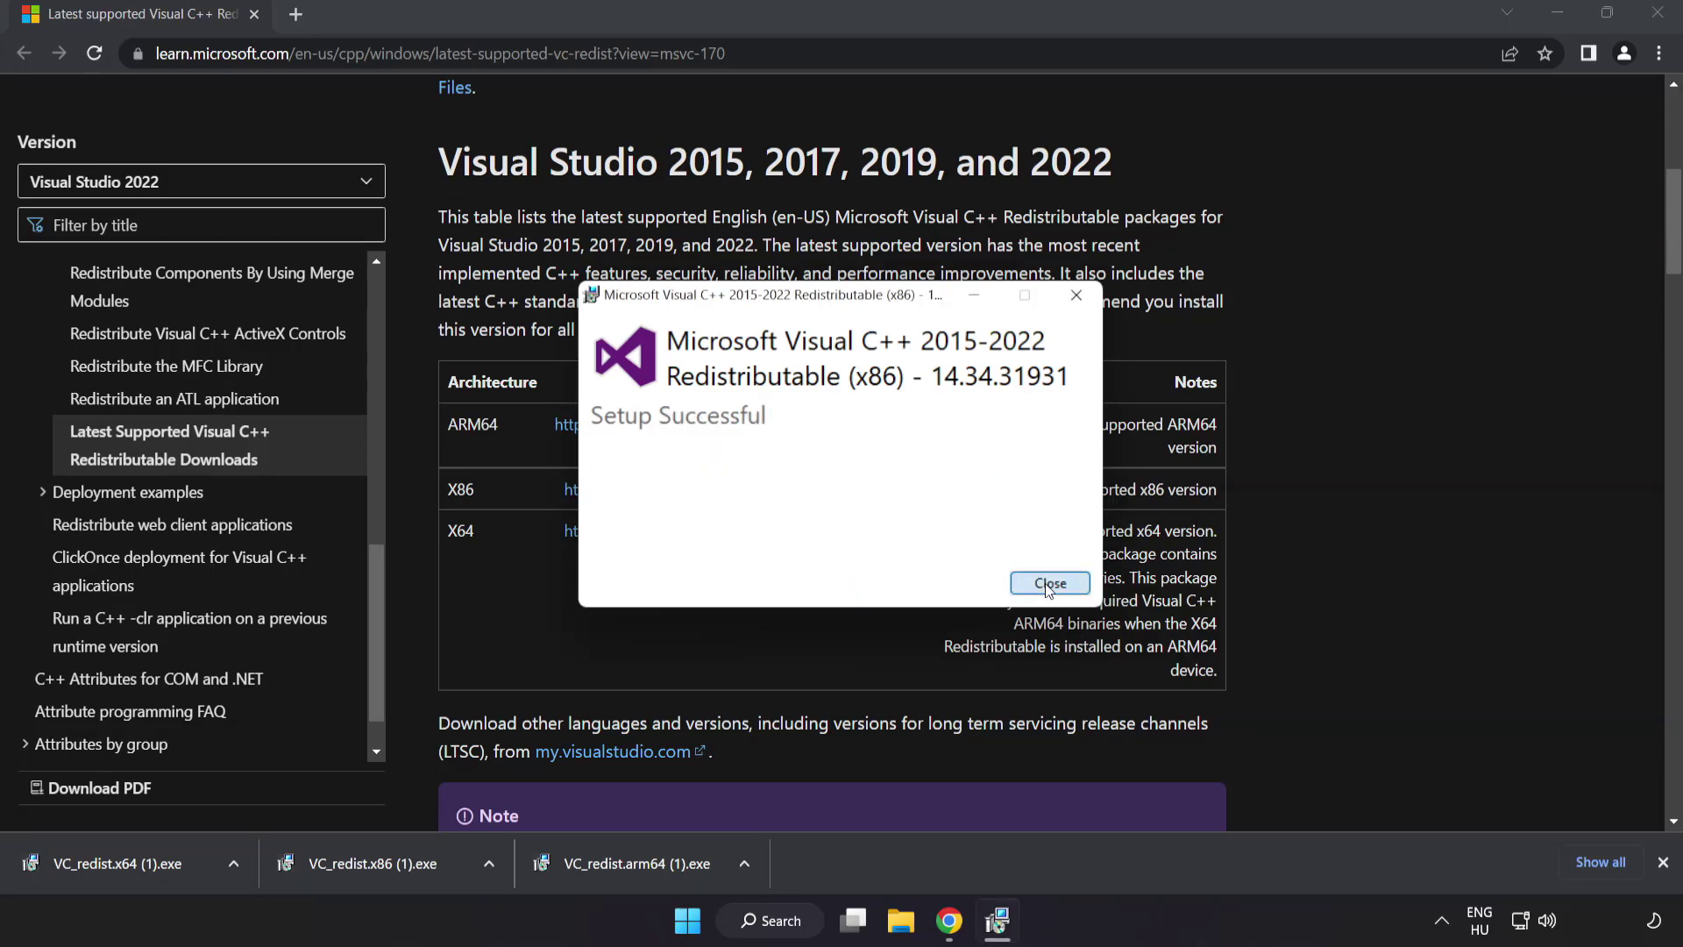
{"action": "left_click", "coordinate": [151, 863]}
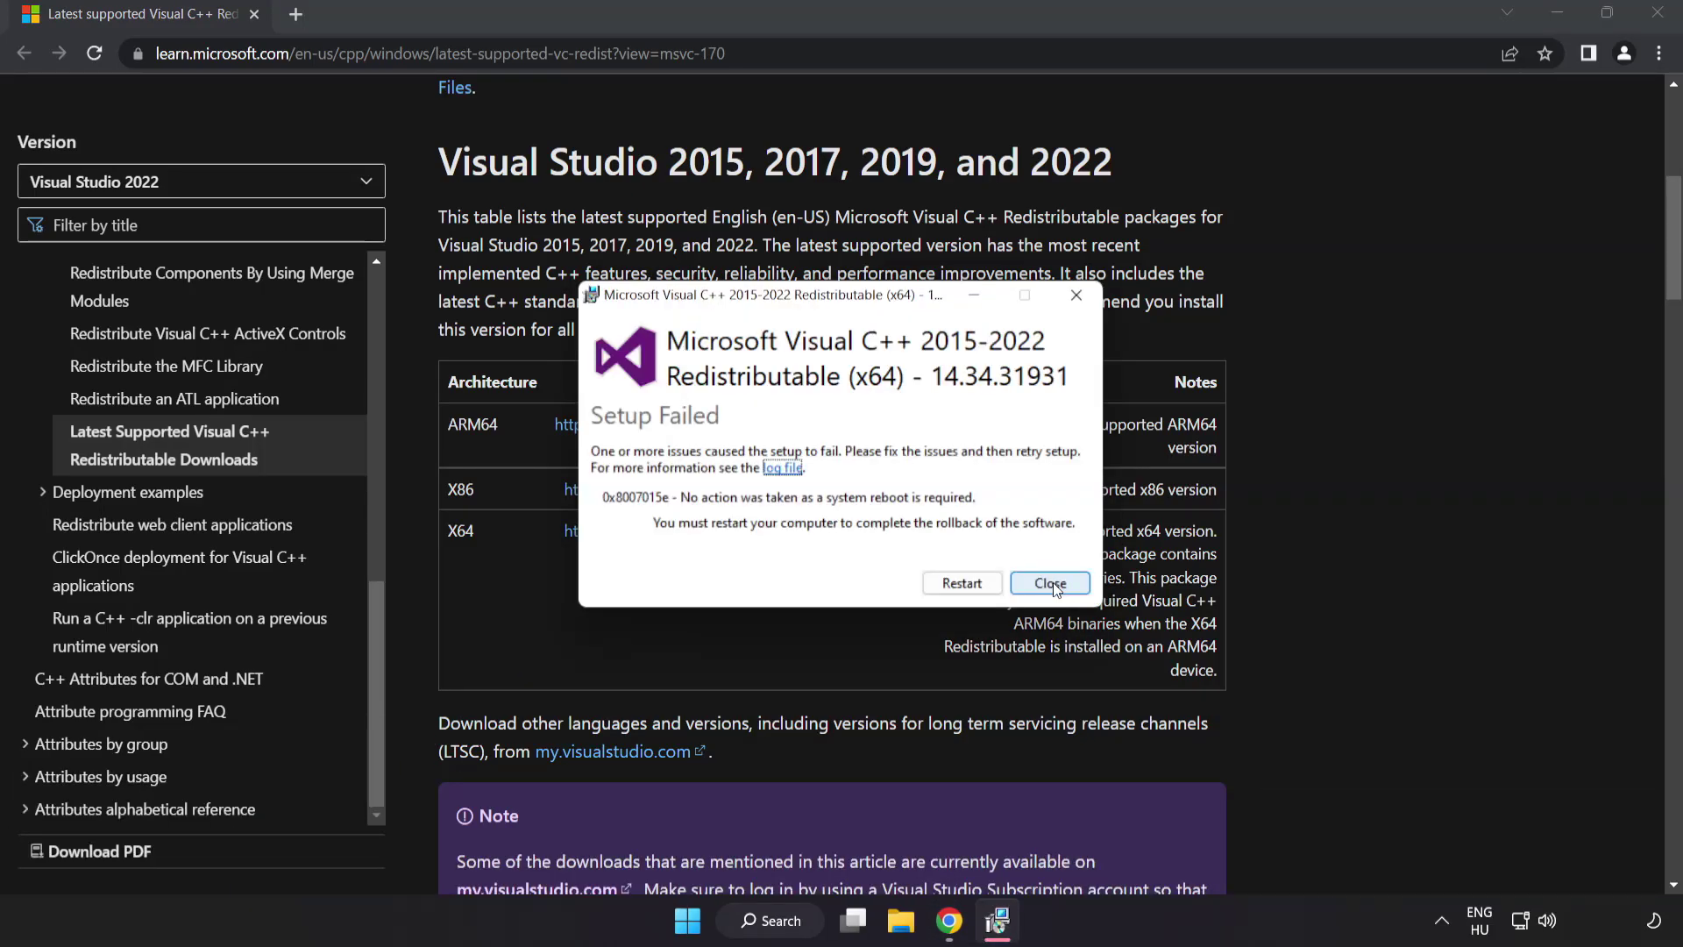
{"action": "left_click", "coordinate": [1050, 582]}
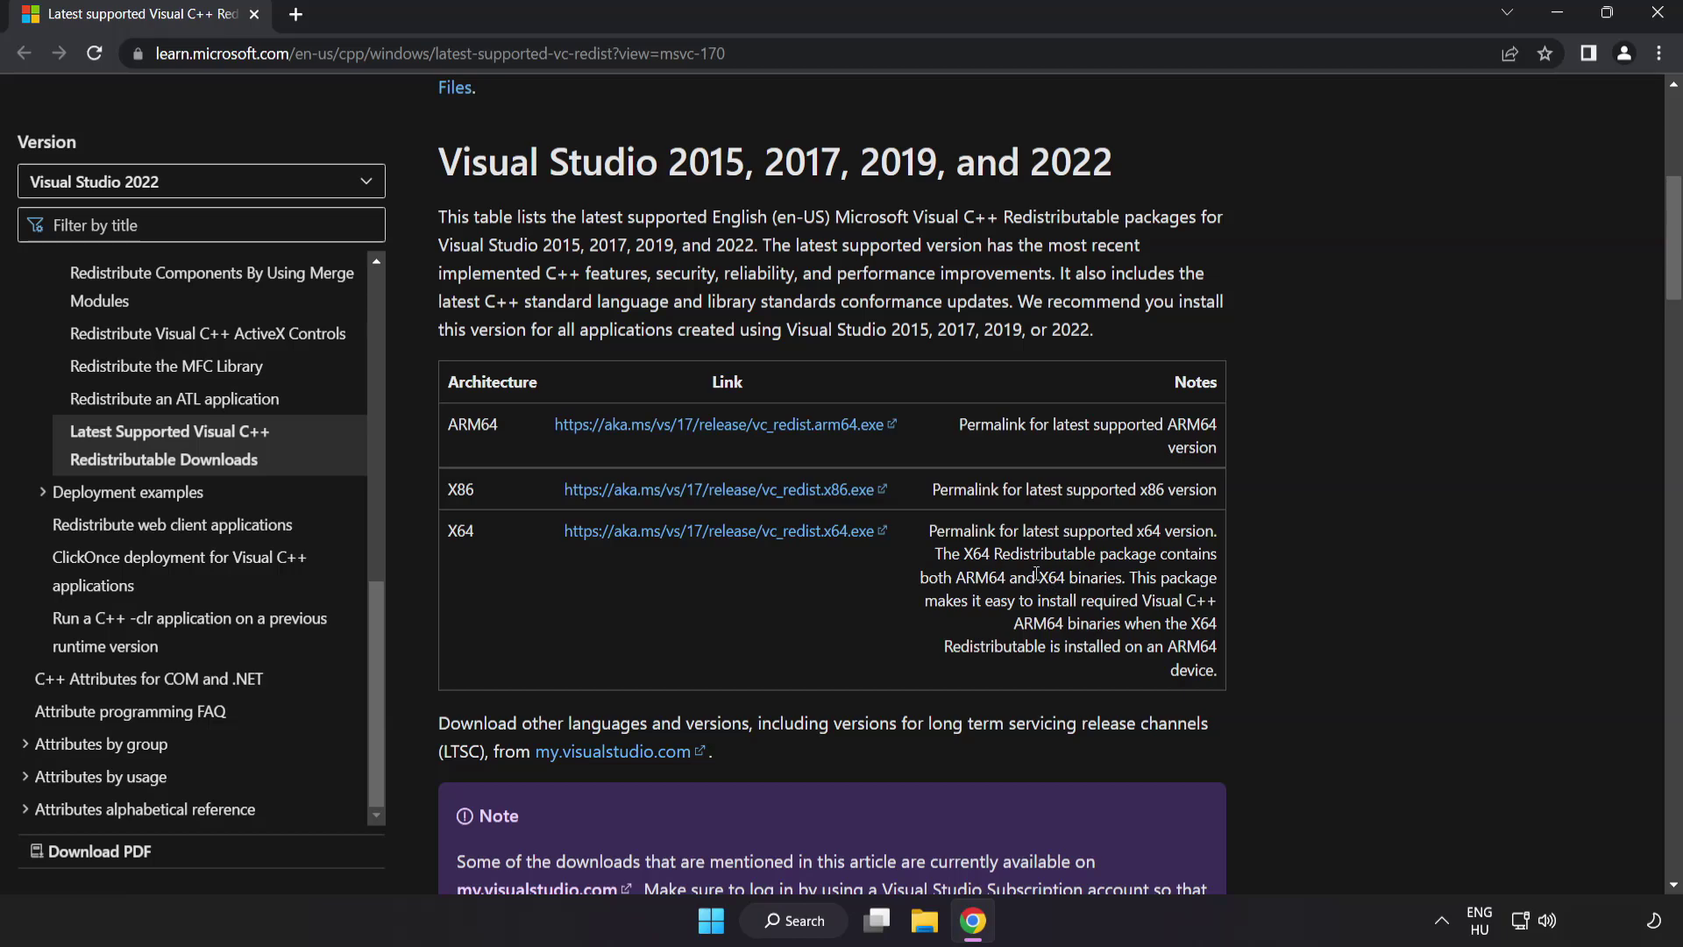
Close Chrome and run Command Prompt as administrator via Windows Search for cmd
{"action": "left_click", "coordinate": [1657, 16]}
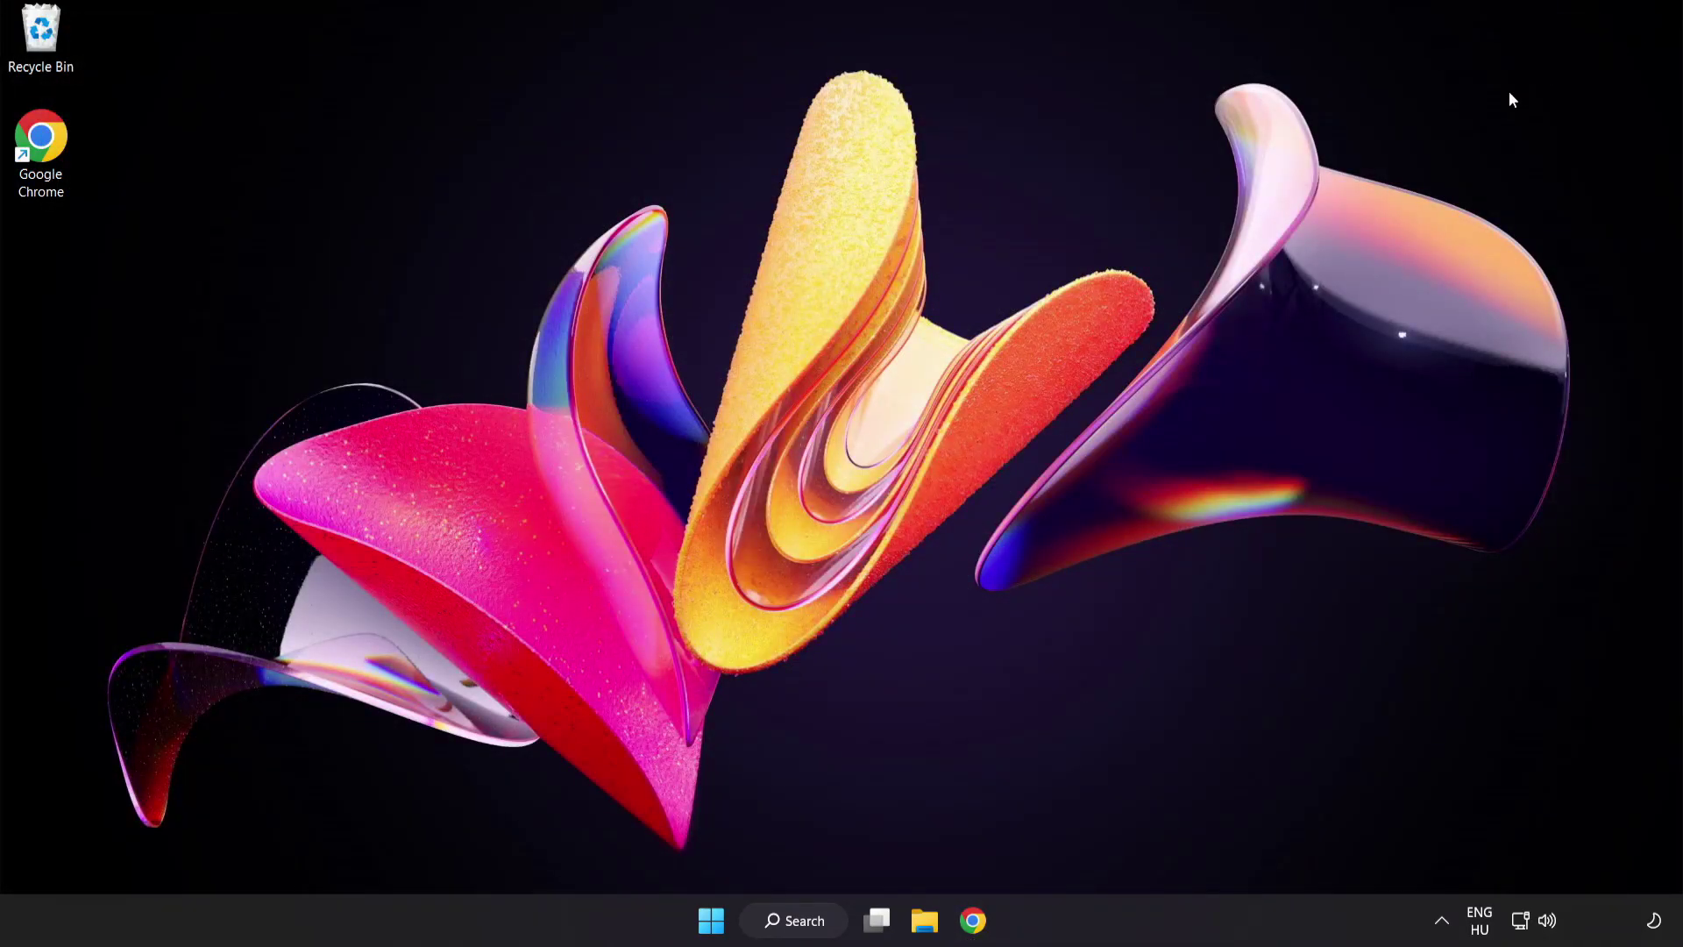
{"action": "left_click", "coordinate": [795, 921]}
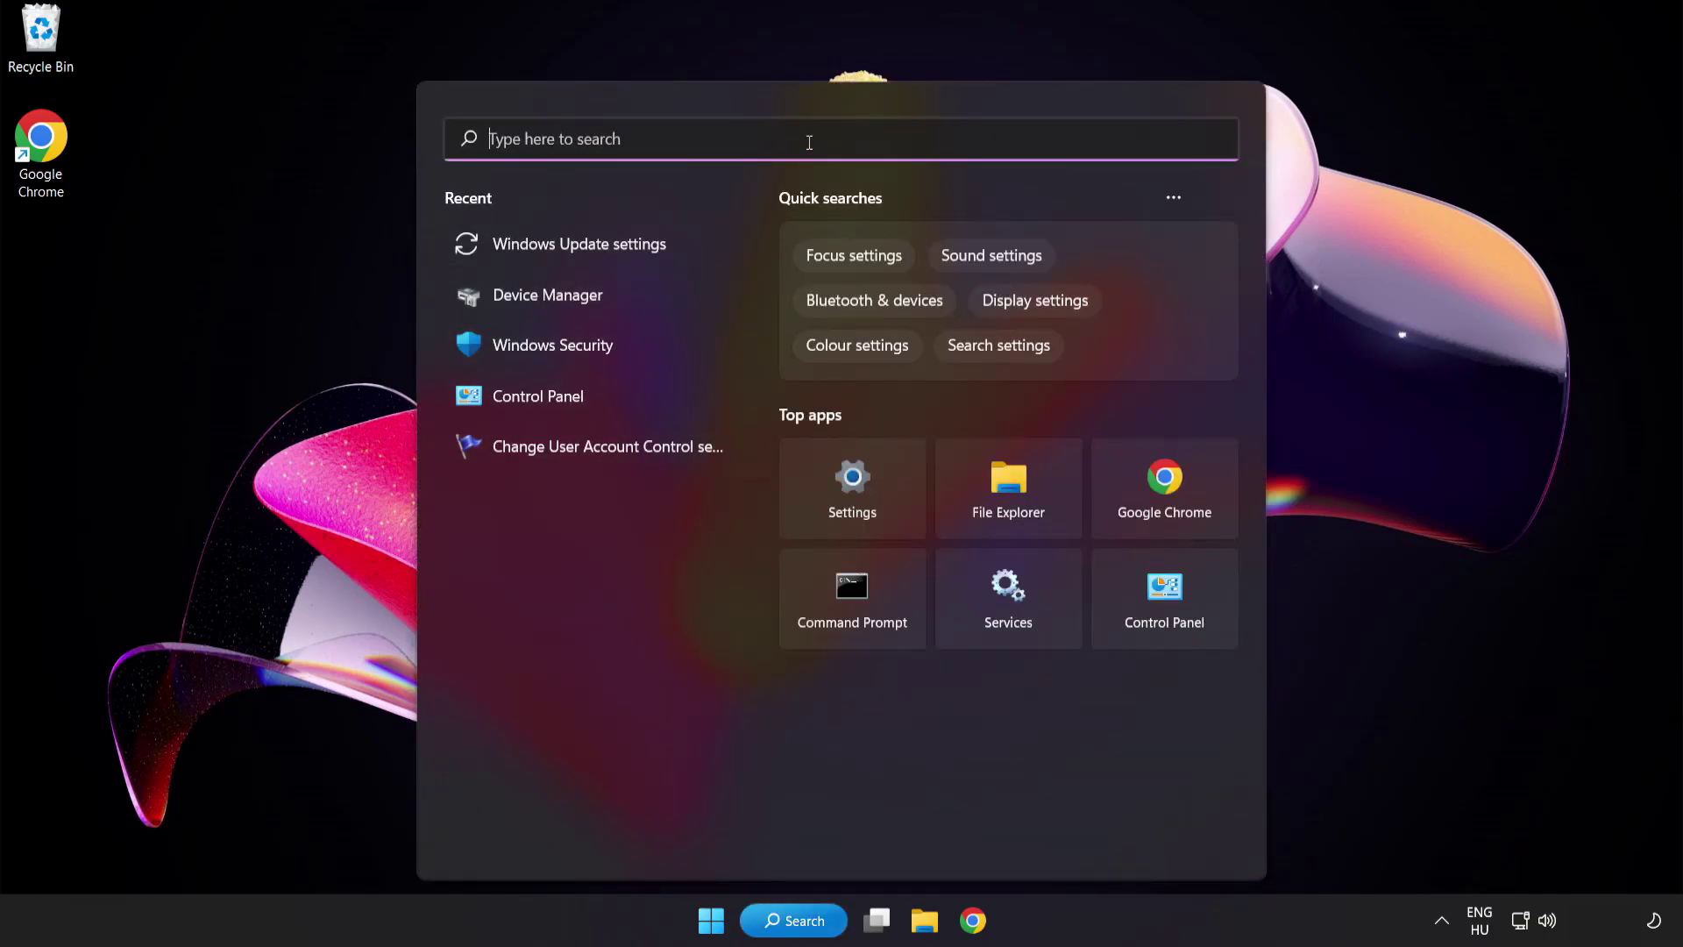
{"action": "type", "text": "cmd"}
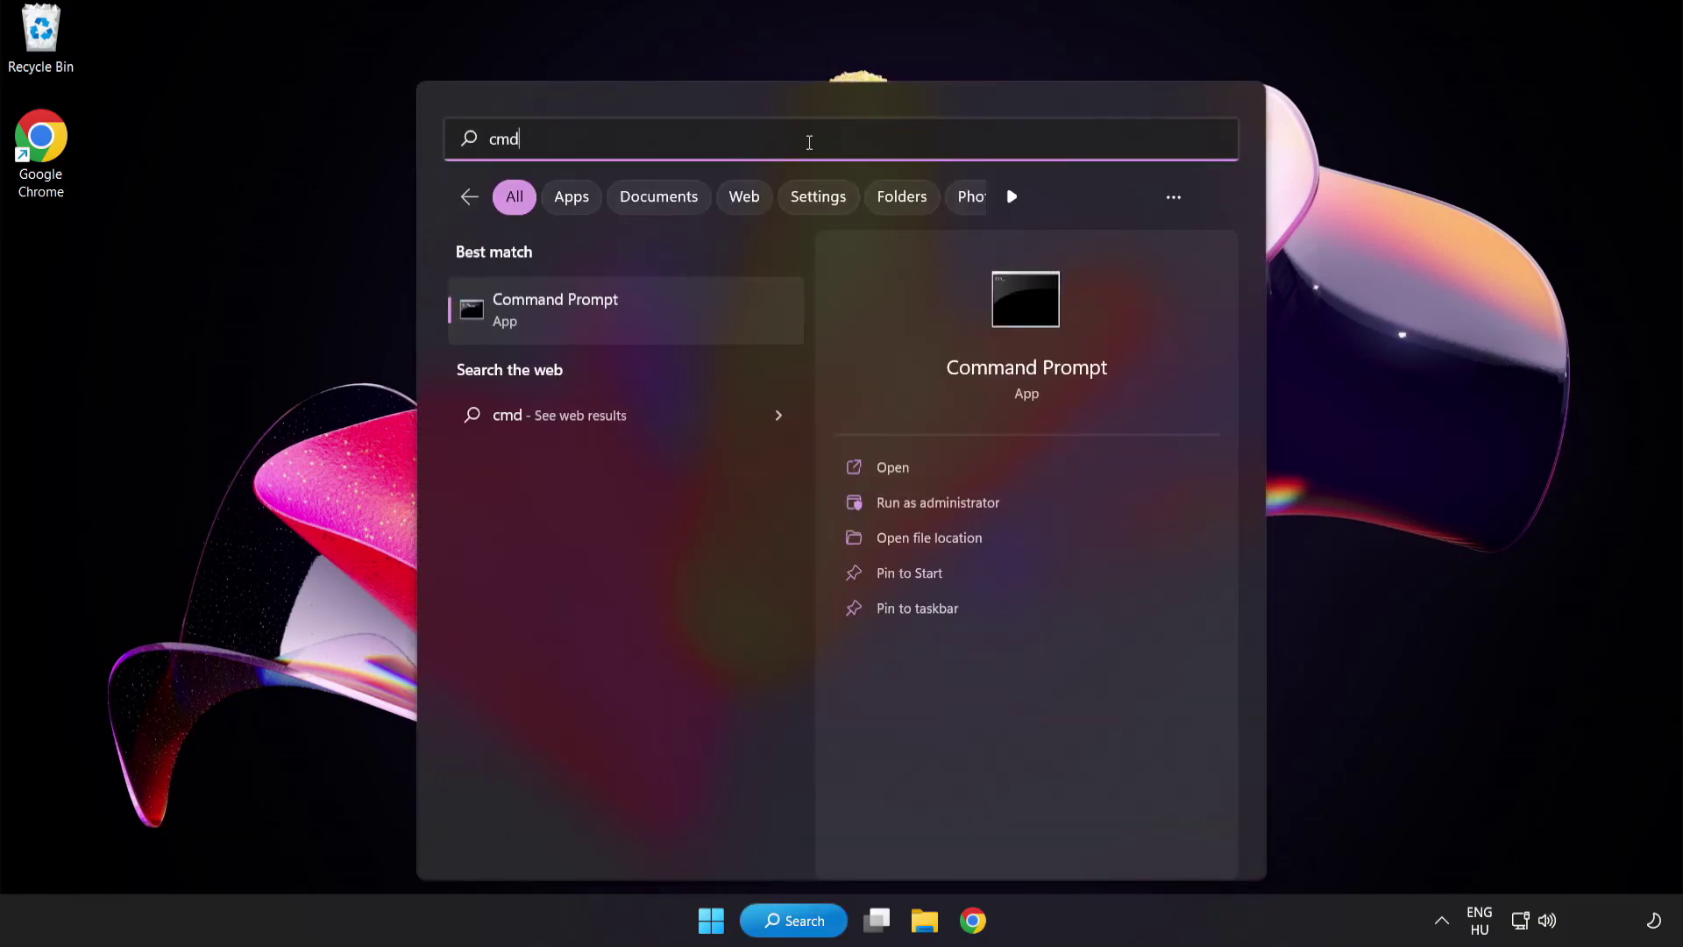
{"action": "right_click", "coordinate": [632, 325]}
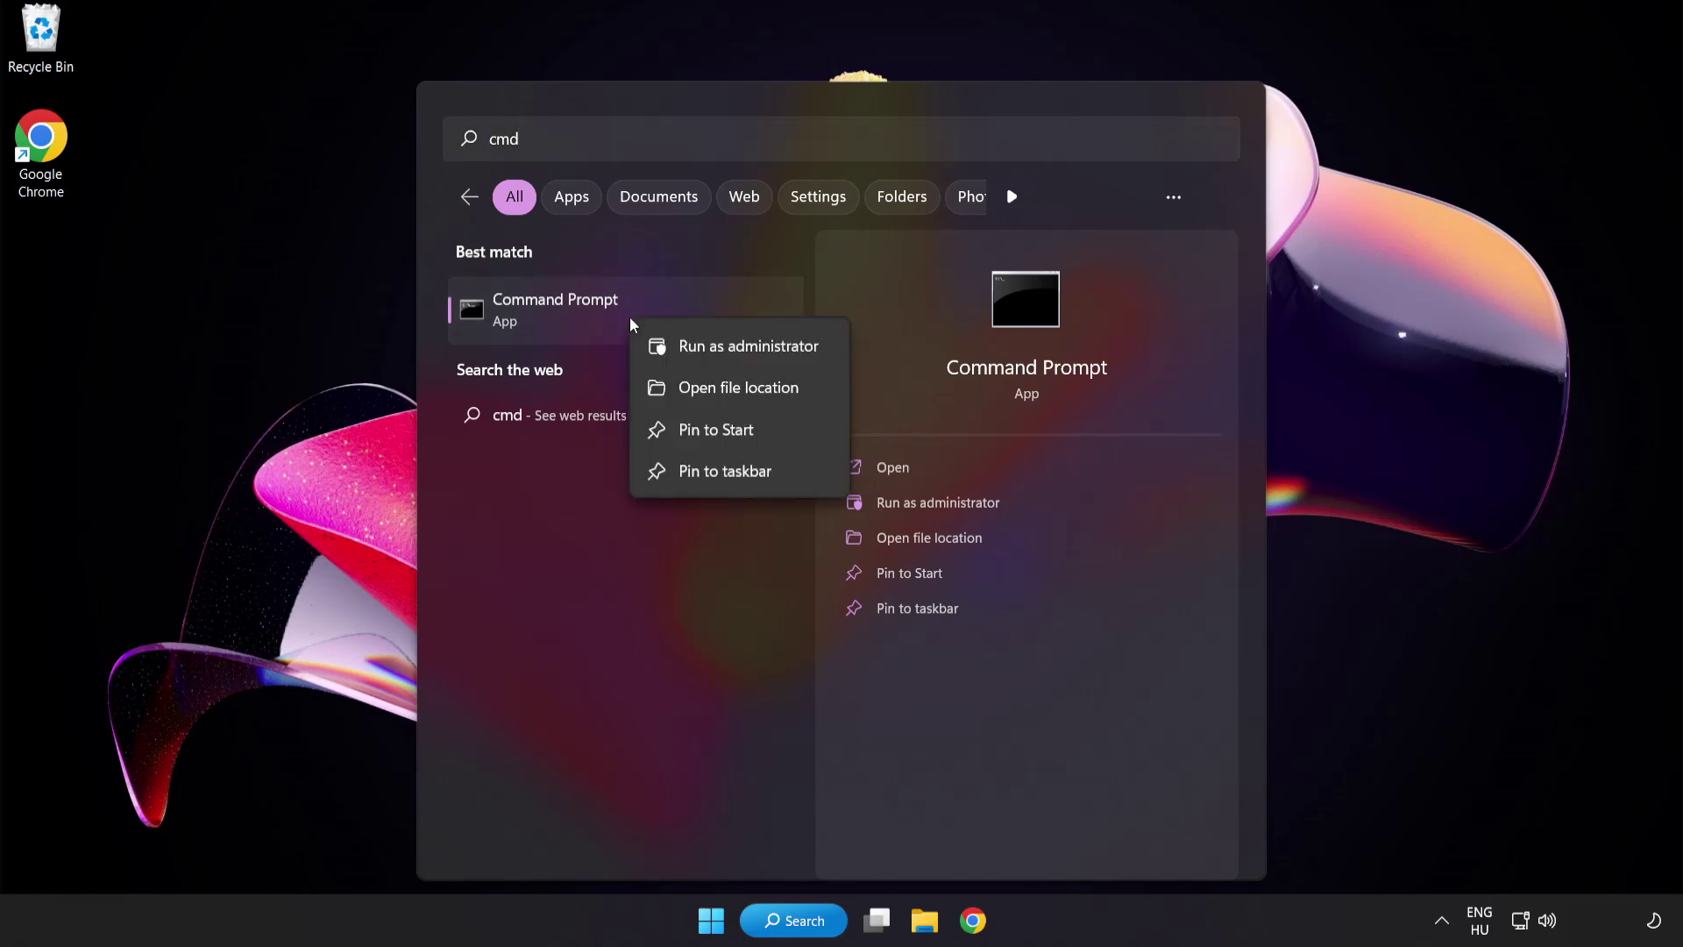
{"action": "left_click", "coordinate": [709, 350]}
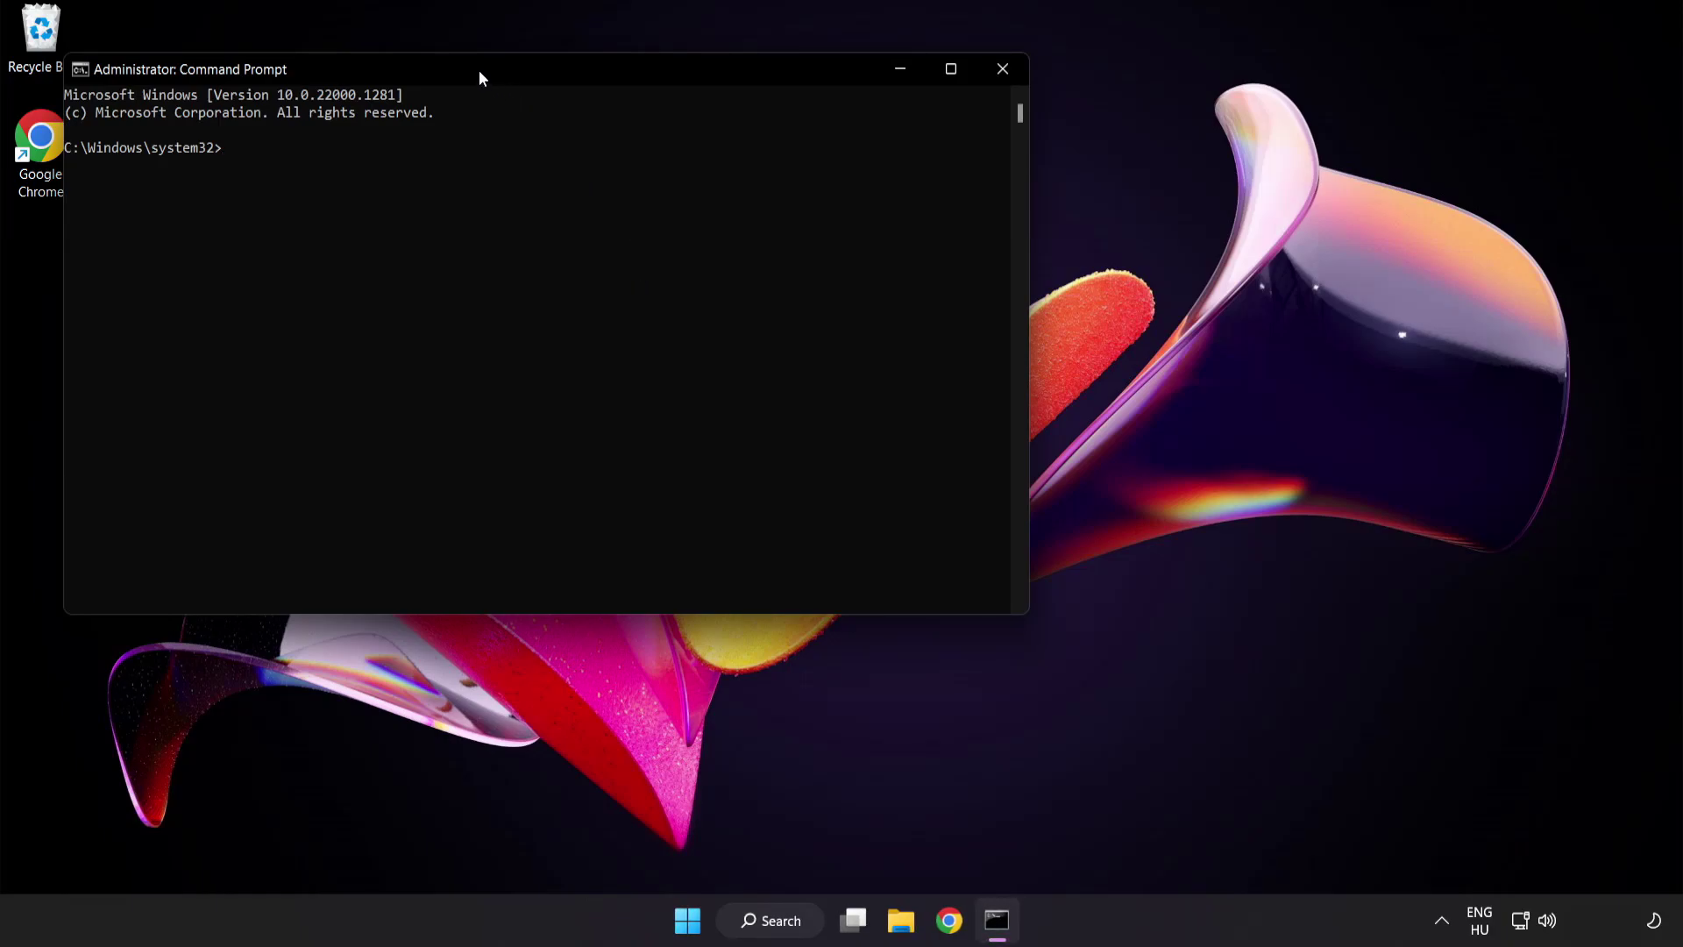
Run sfc /scannow, which finds no integrity violations, then close the console
{"action": "left_click_drag", "start_coordinate": [480, 69], "coordinate": [730, 163]}
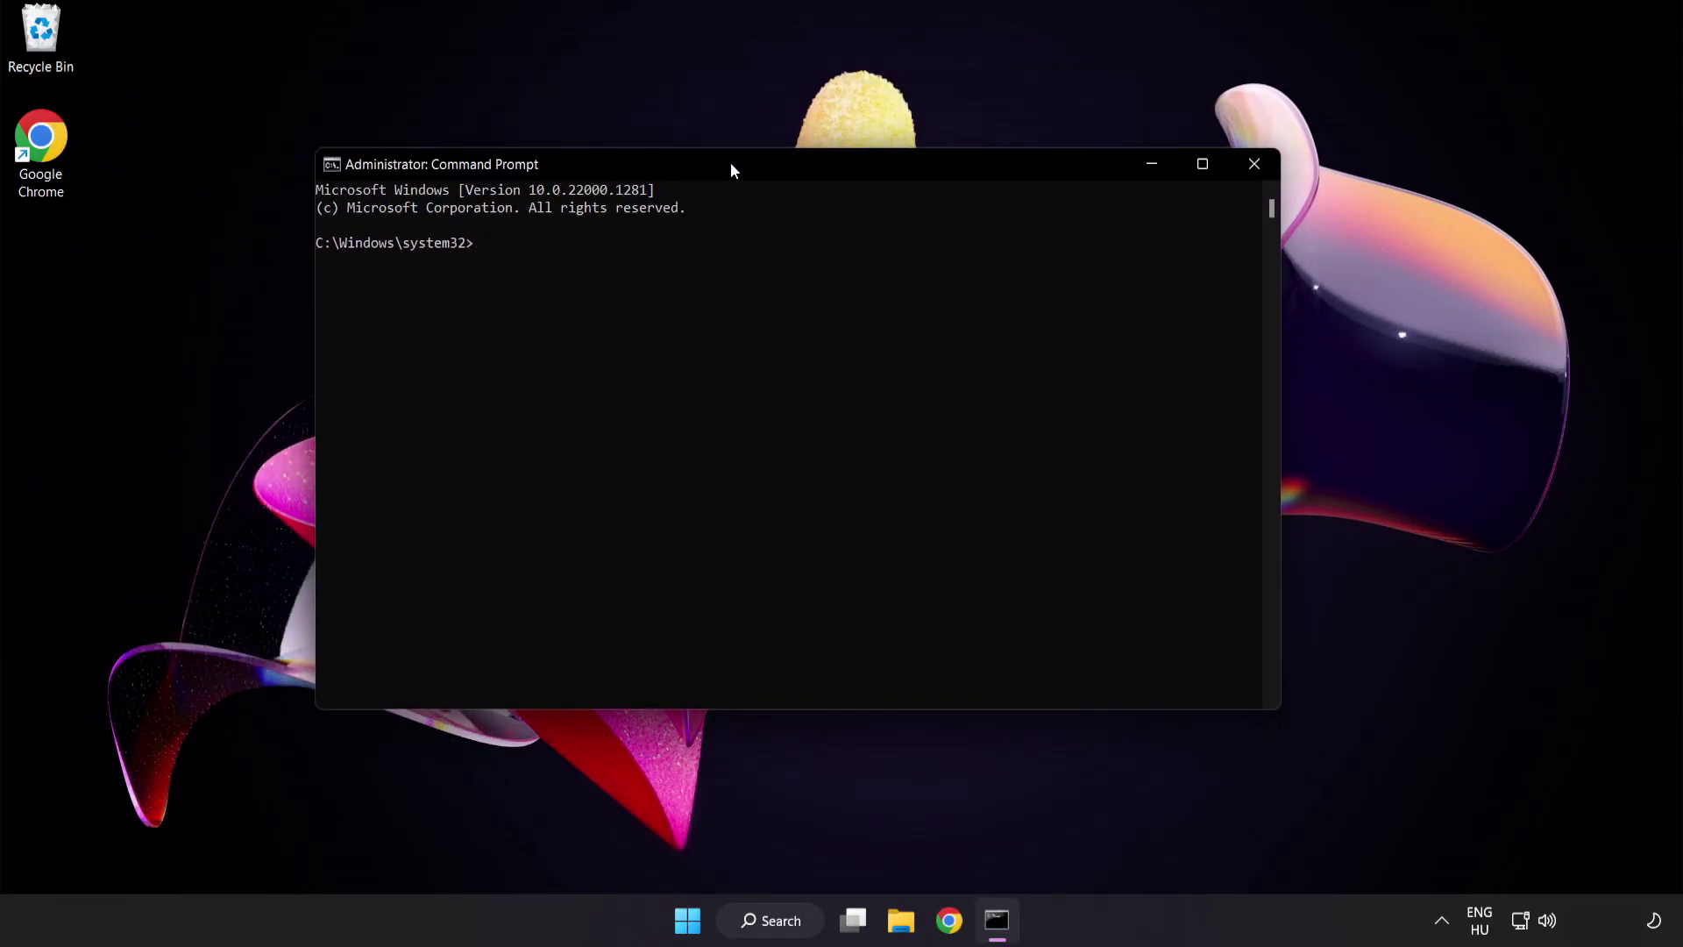
{"action": "type", "text": "sf"}
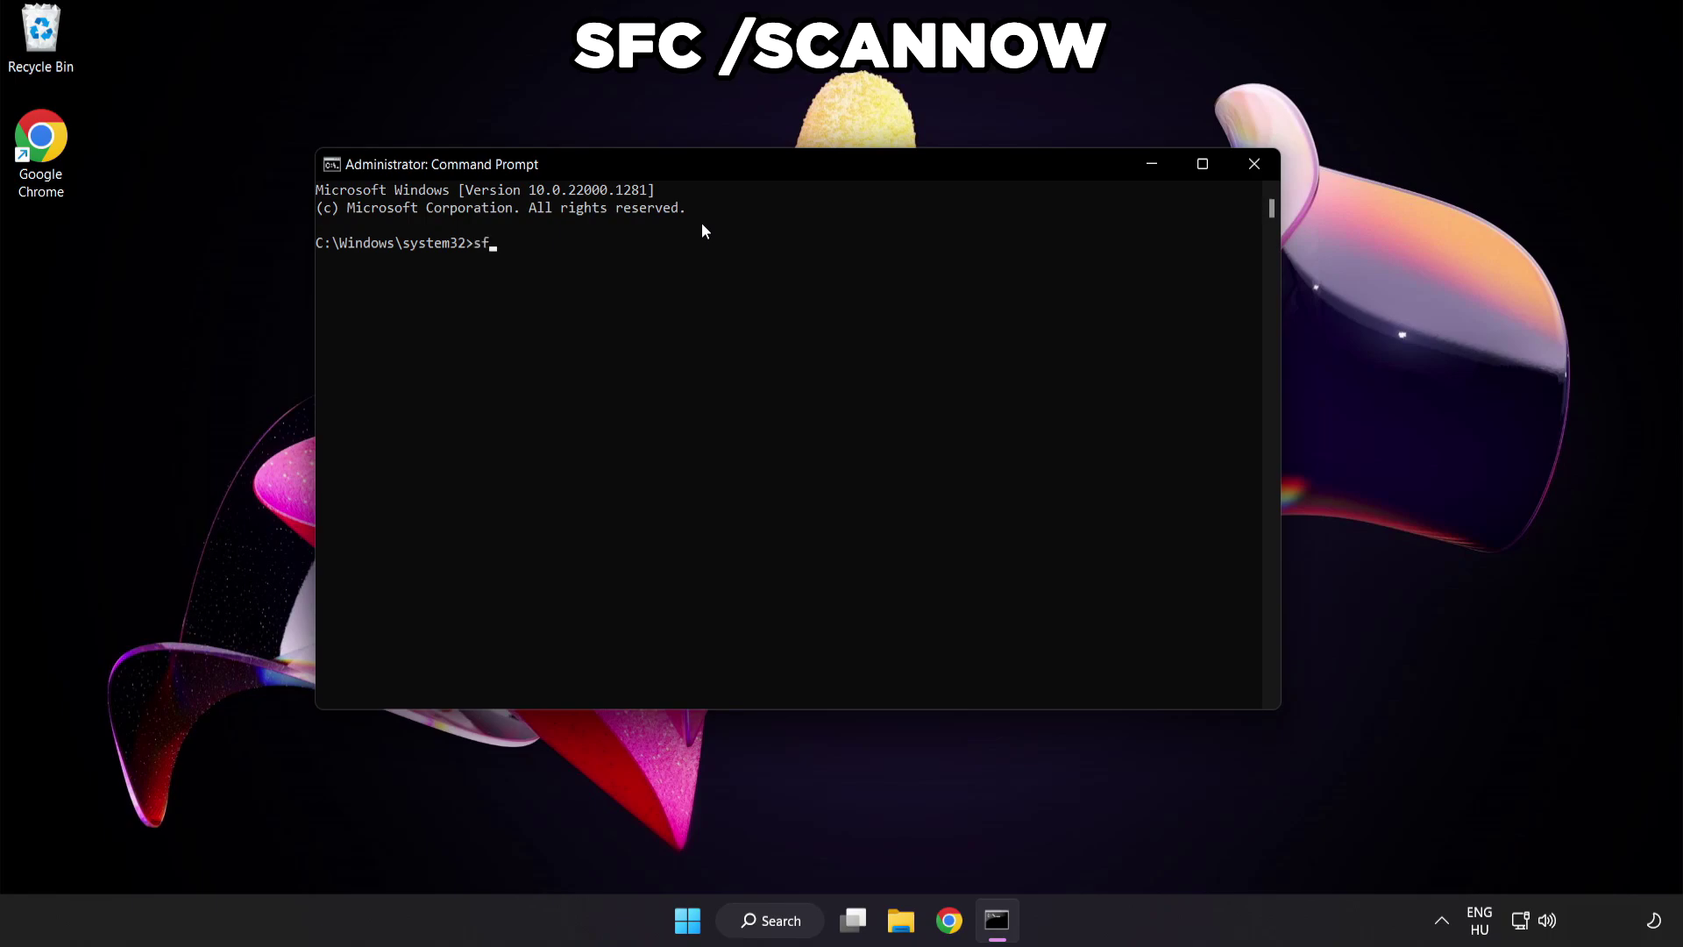
{"action": "type", "text": "c /scannow"}
{"action": "key", "text": "Return"}
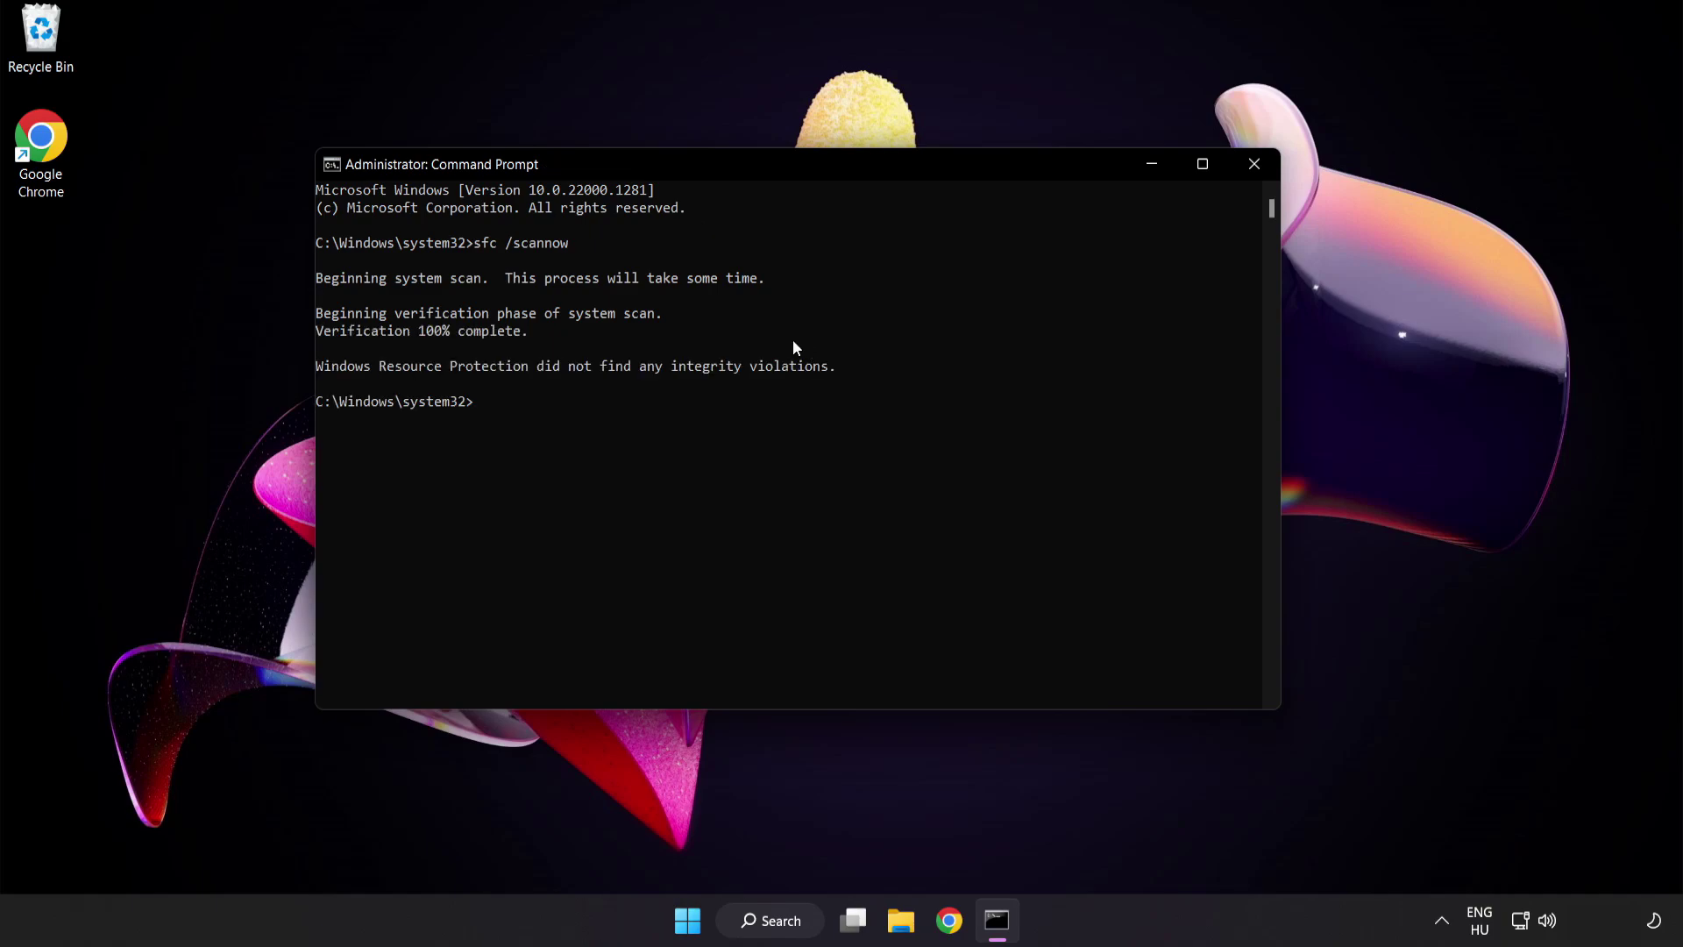
{"action": "left_click", "coordinate": [1254, 164]}
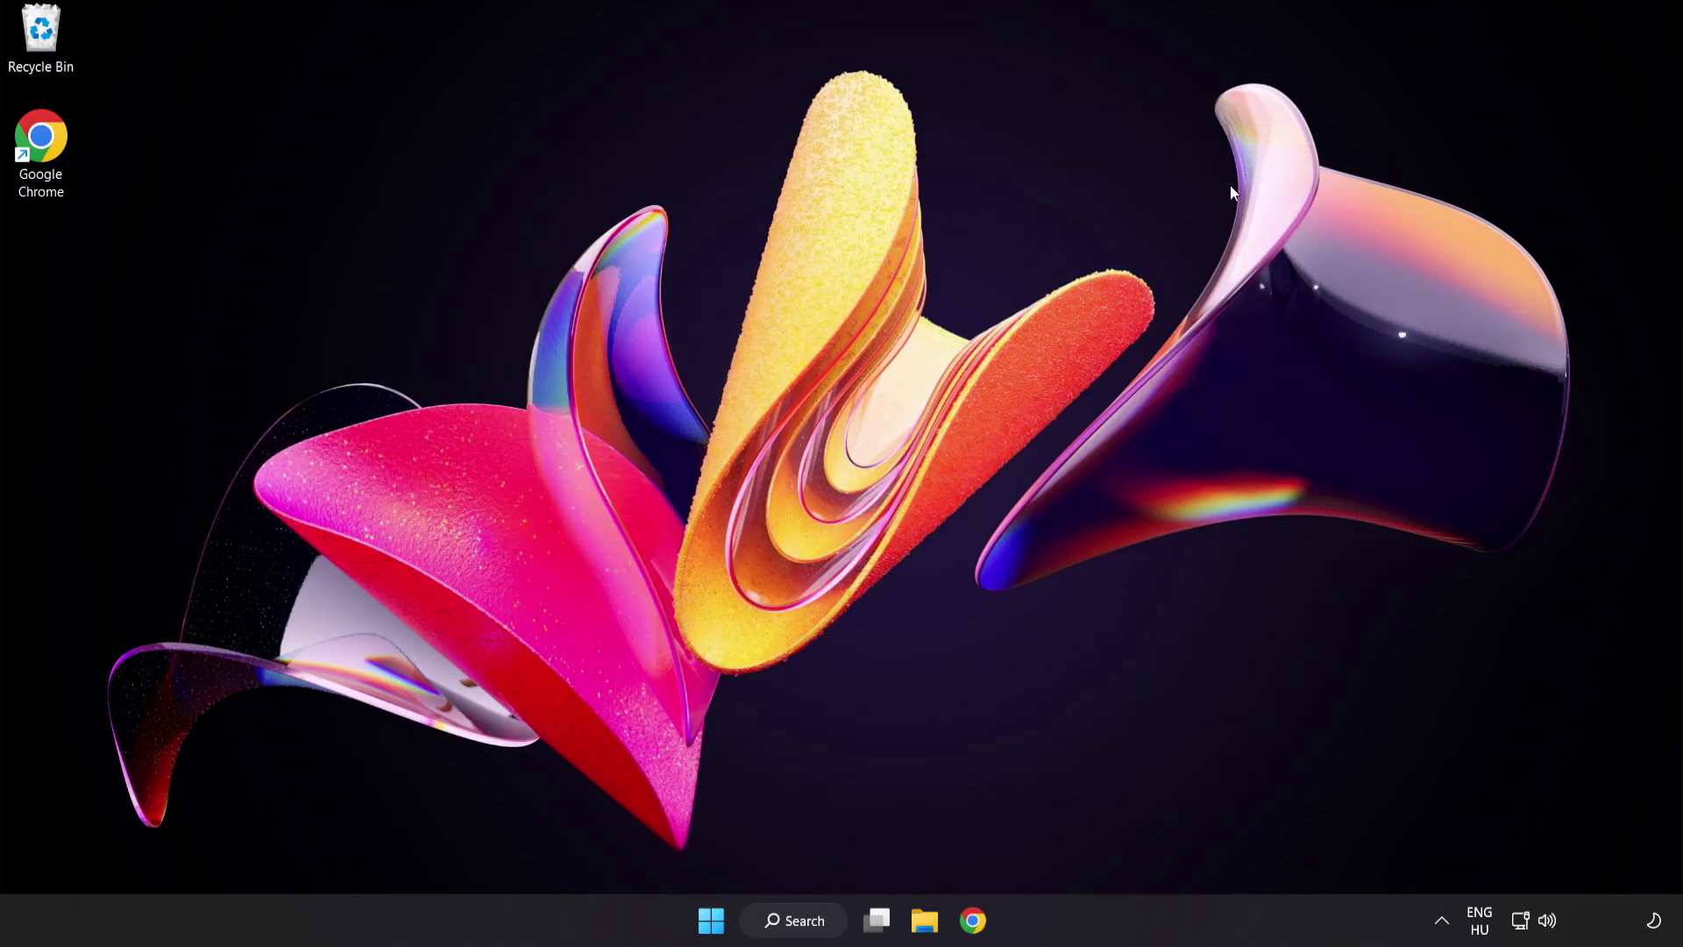
Show the Start menu power options with Restart ready to reboot the PC
{"action": "left_click", "coordinate": [710, 919]}
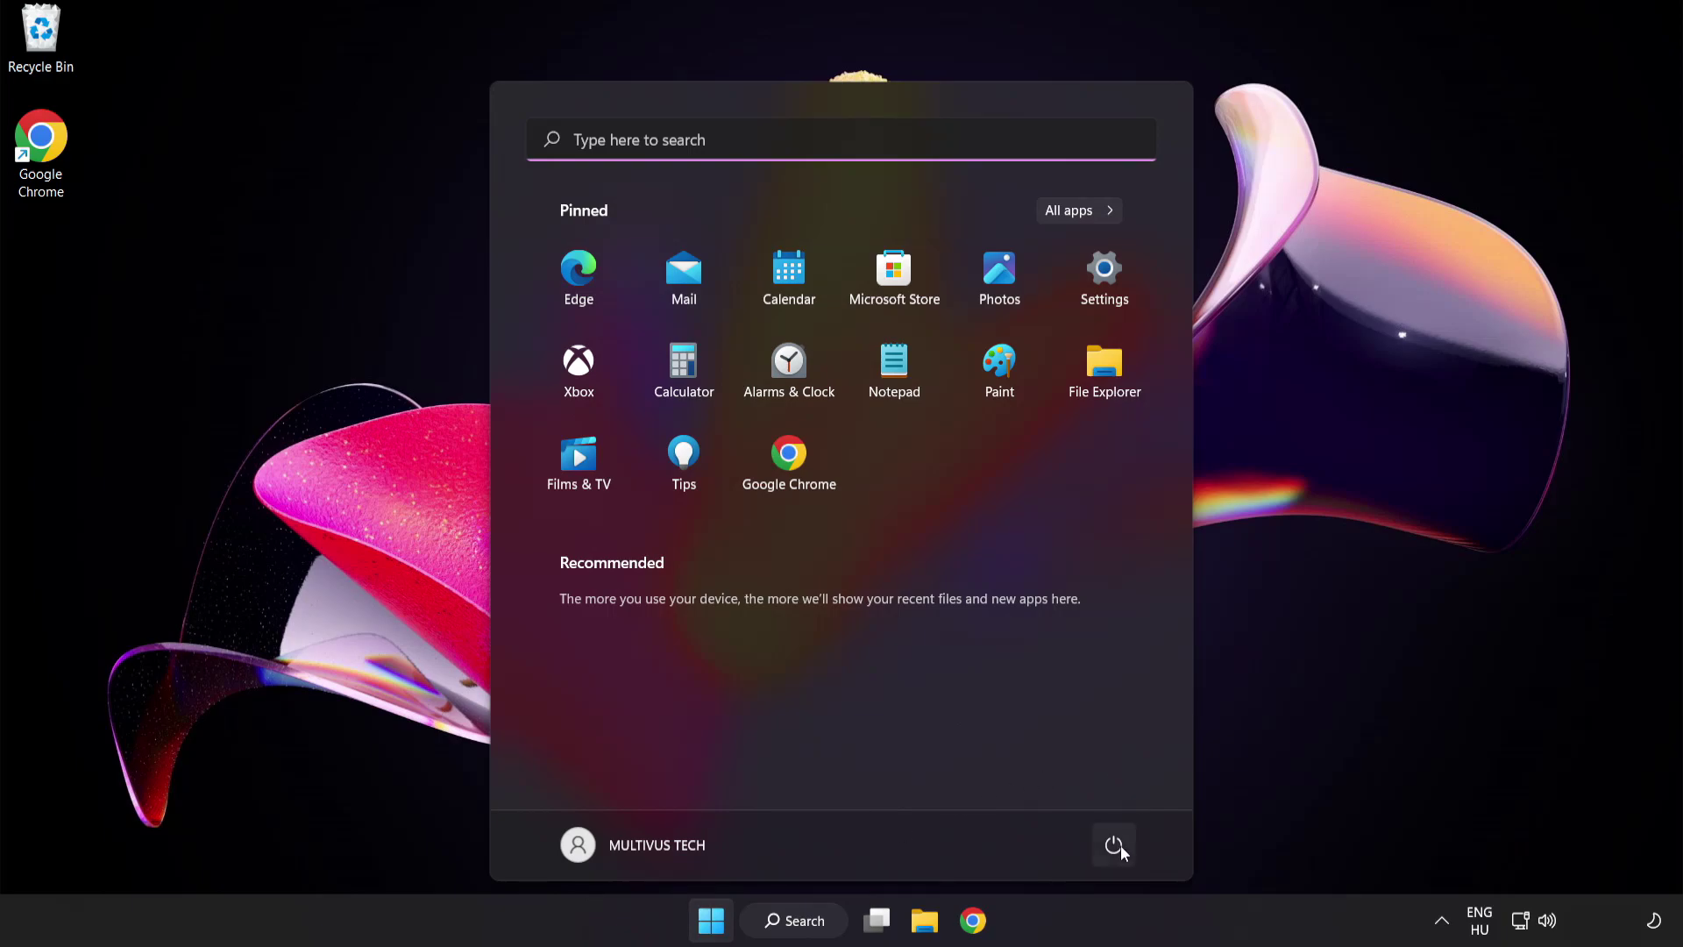
{"action": "left_click", "coordinate": [1115, 846]}
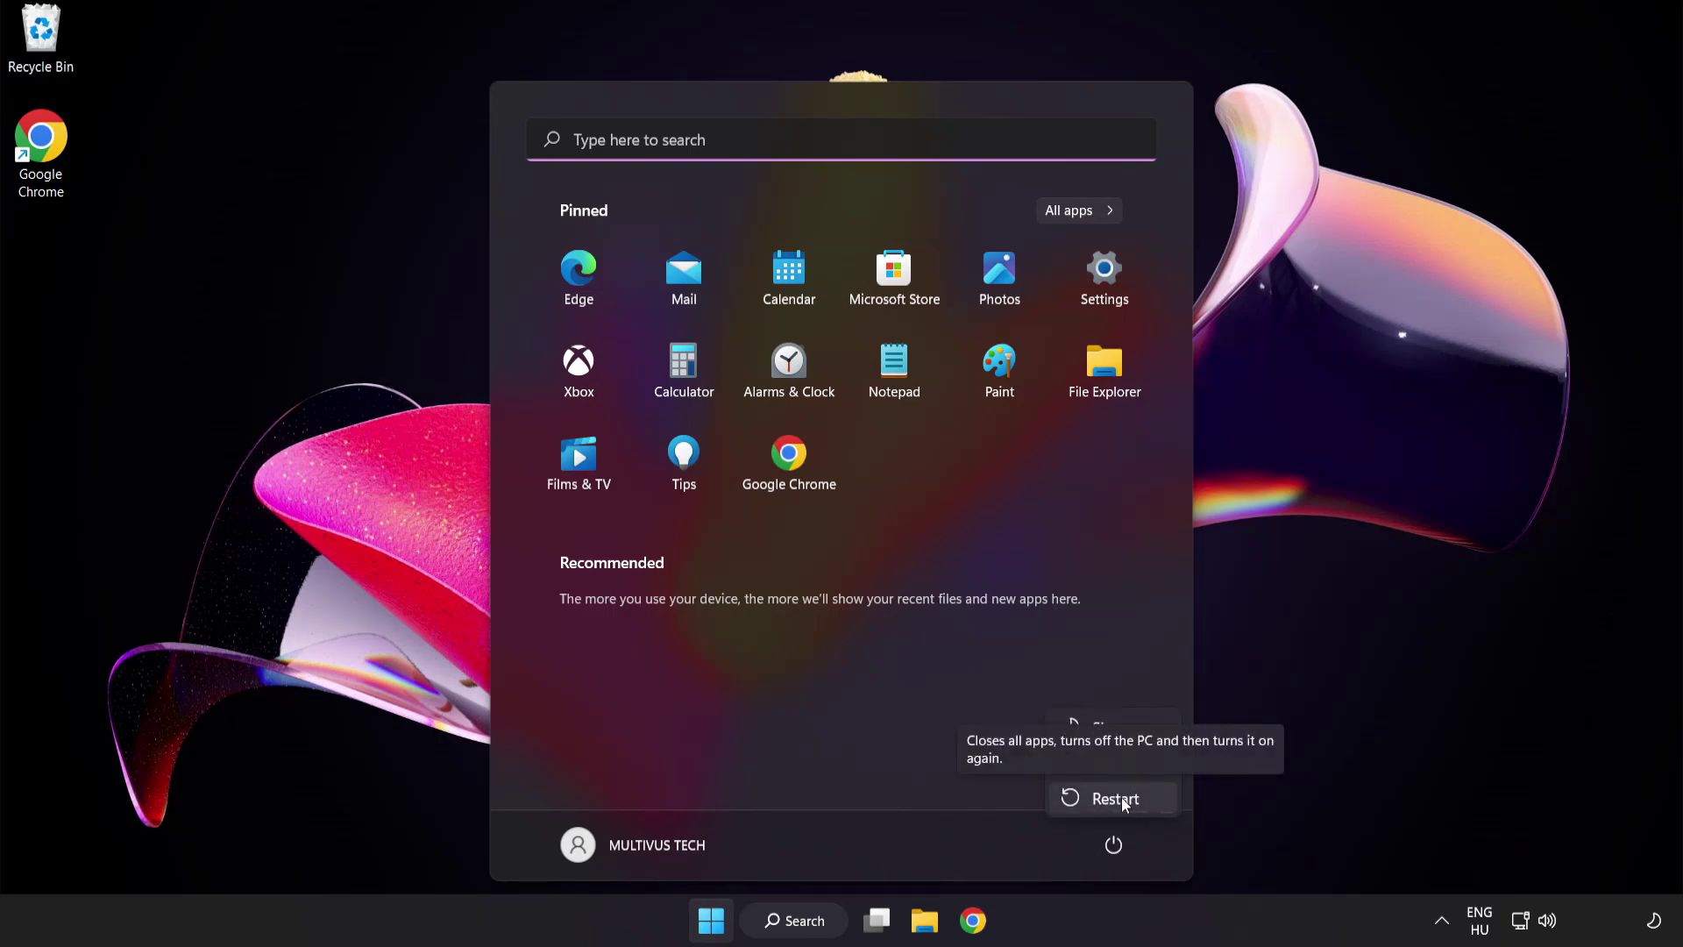